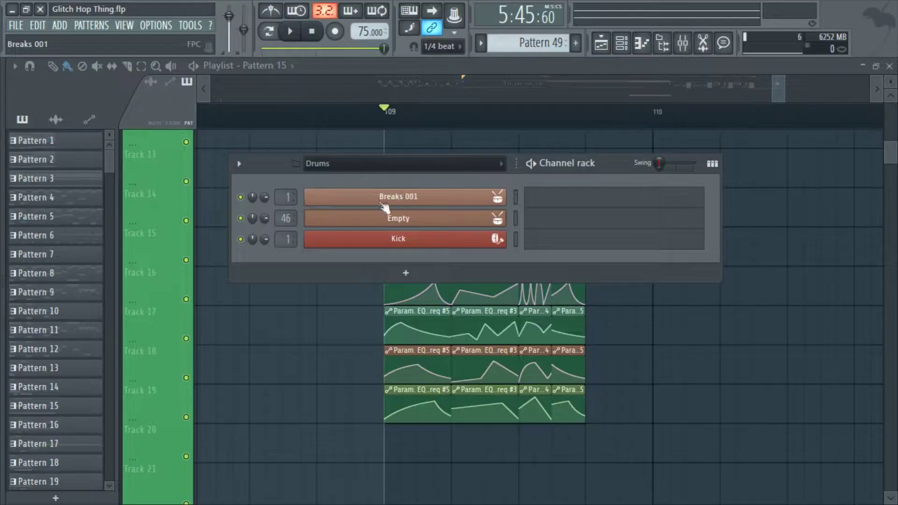
- Switch to Pattern 15 and open the Harmor #2 synth from the channel rack's Synths group
key("F6")
left_click(391, 225)
right_click(393, 224)
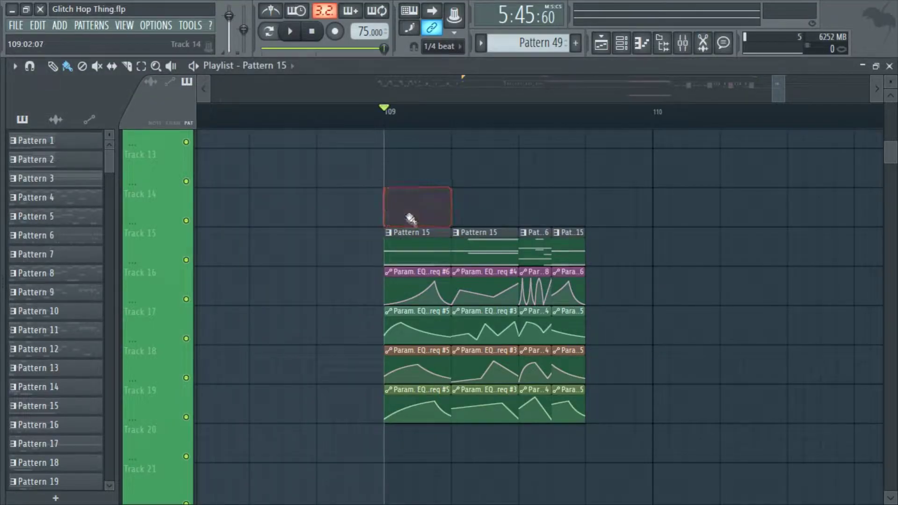
left_click(621, 43)
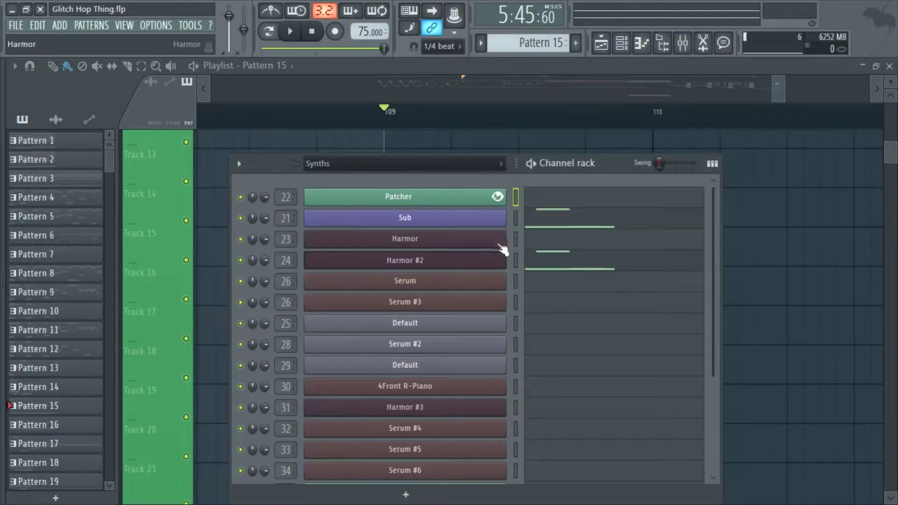
left_click(476, 262)
- Detach the Harmor #2 plugin window and move it up so its whole interface can be seen
left_click_drag(399, 125, 493, 89)
left_click(132, 88)
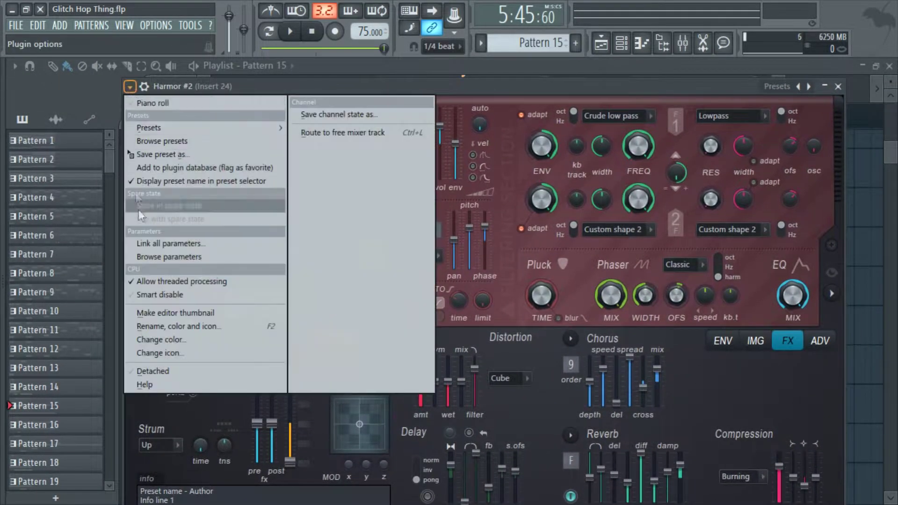
left_click(166, 369)
left_click_drag(340, 88, 349, 27)
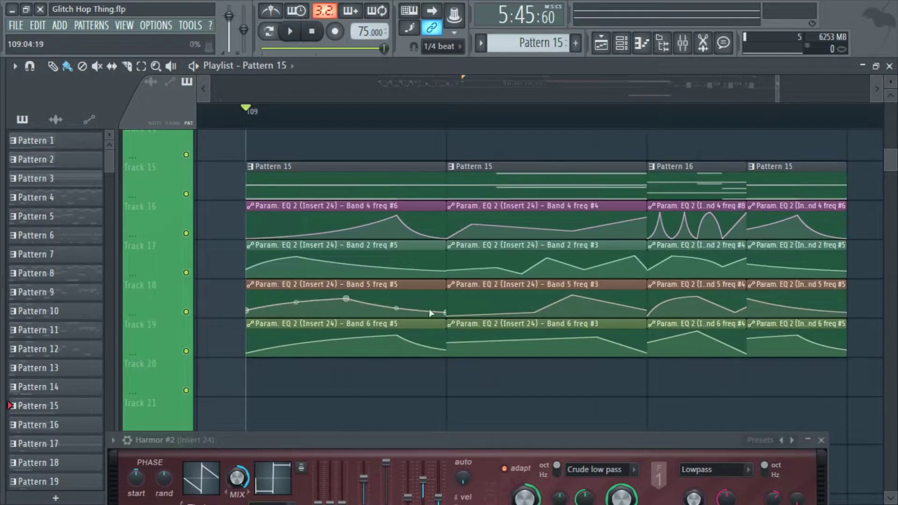
- Move Harmor #2 aside to view the Param. EQ 2 automation clips under Pattern 15, and bring the synth back into full view
left_click_drag(363, 206, 381, 376)
left_click(461, 387)
scroll(588, 404, "right", 2)
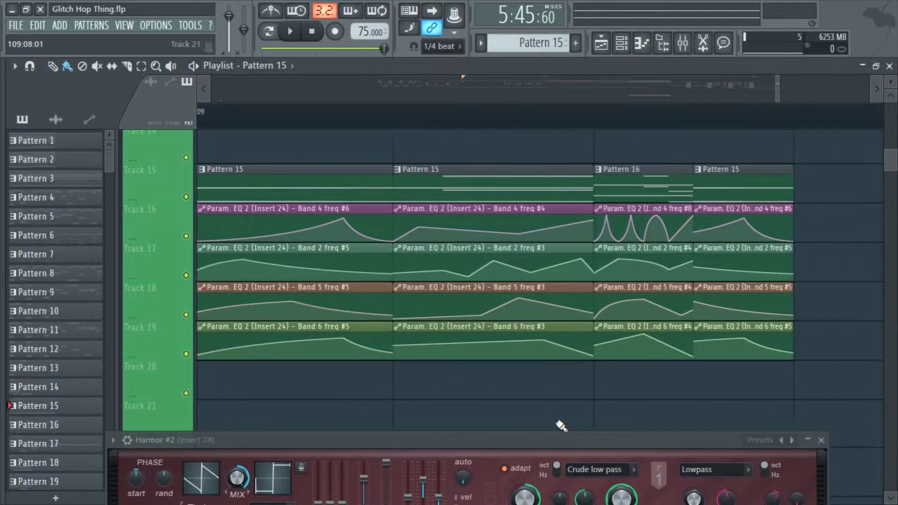
left_click_drag(489, 427, 464, 34)
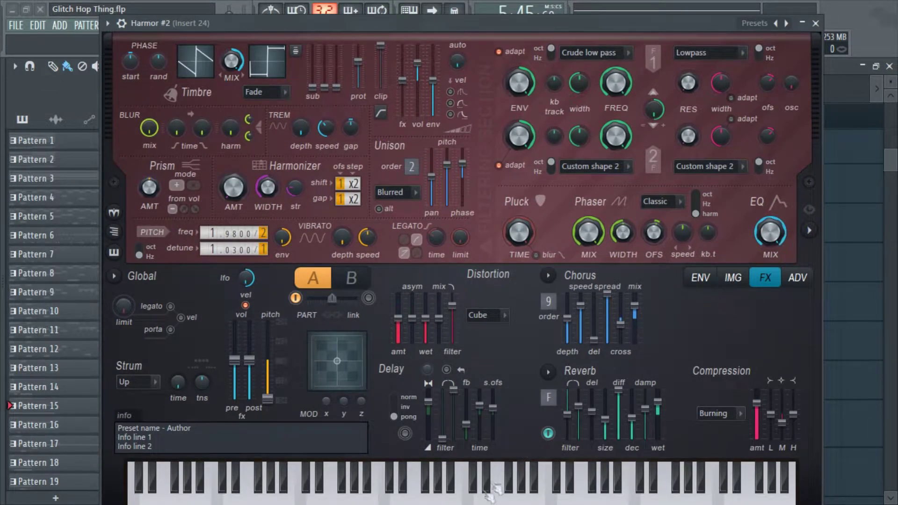
- Play a low note on Harmor #2, review its distortion types while keeping Cube, and close the synth
left_click(309, 486)
mouse_move(310, 486)
left_mouse_down()
mouse_move(291, 490)
mouse_move(307, 494)
left_mouse_up()
left_click(498, 313)
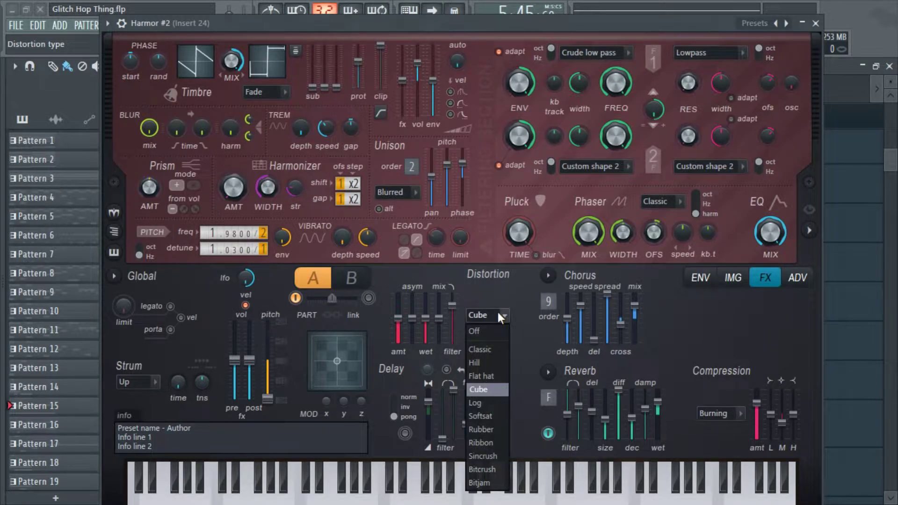
left_click(497, 313)
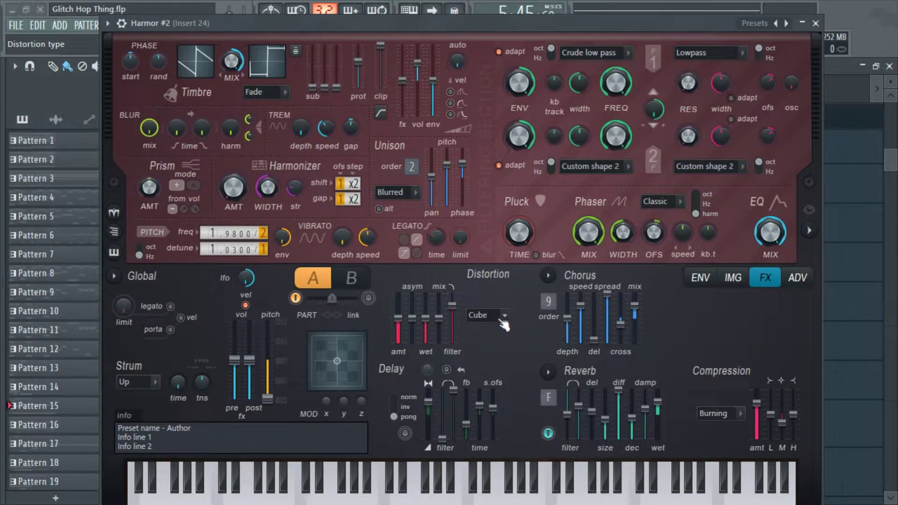
left_click(499, 318)
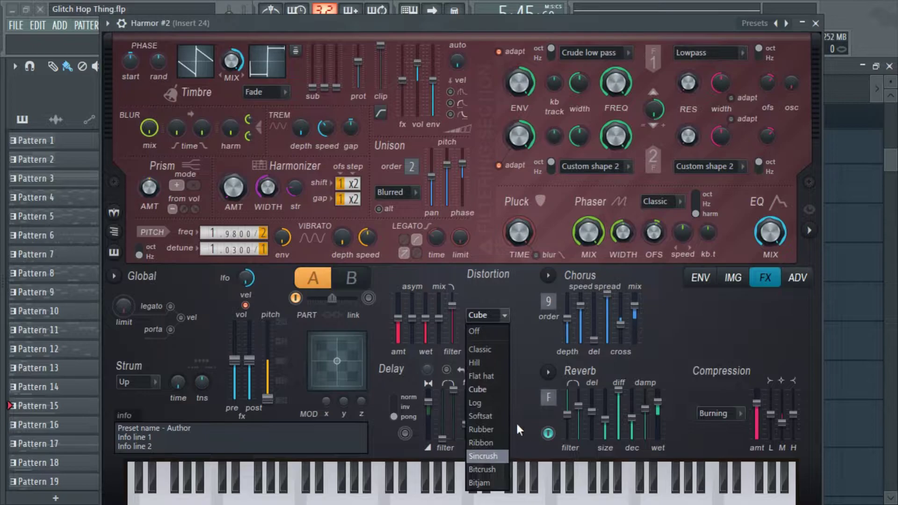
left_click(533, 363)
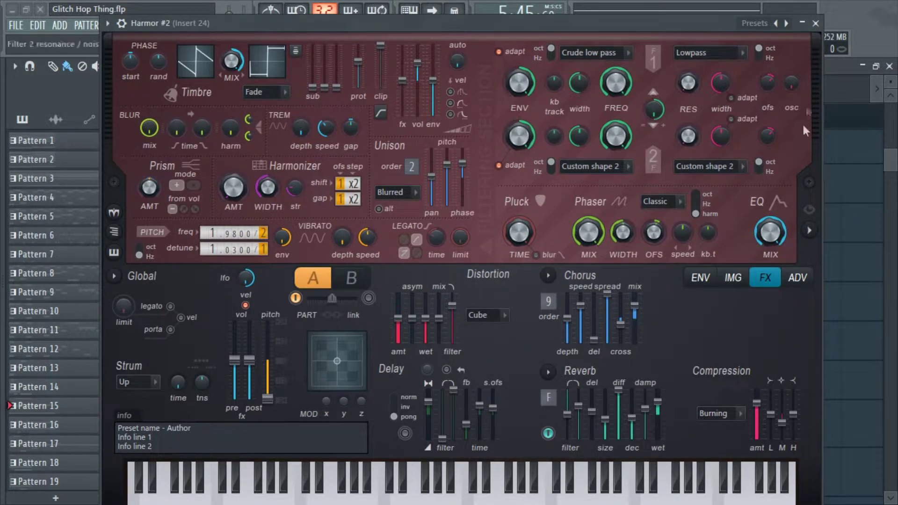
left_click(816, 24)
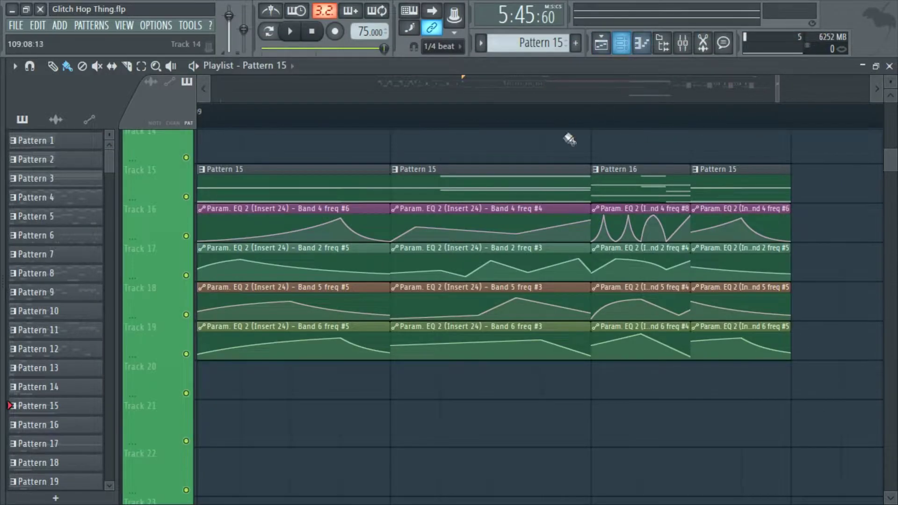
- Open Fruity parametric EQ 2 on mixer Insert 24 and play the passage to watch its automated bands
scroll(608, 112, "down", 2)
scroll(645, 107, "up", 2)
left_click(683, 42)
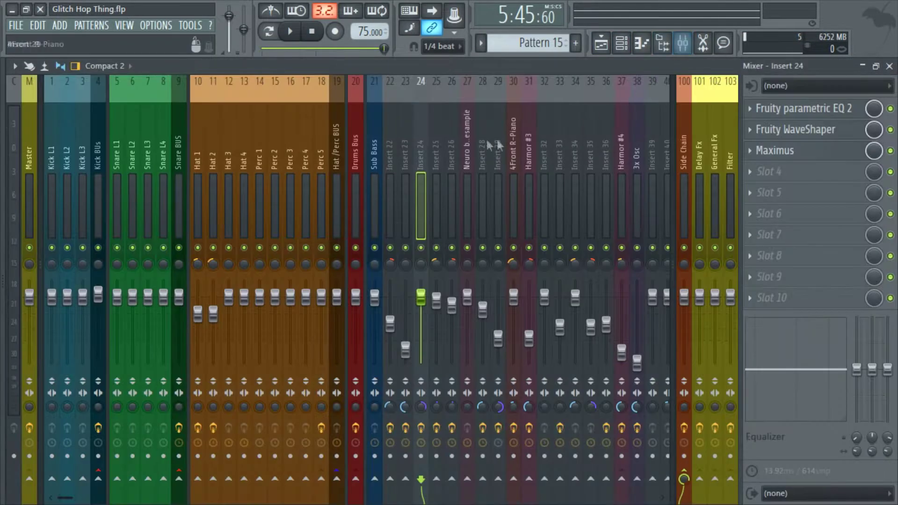
left_click(837, 110)
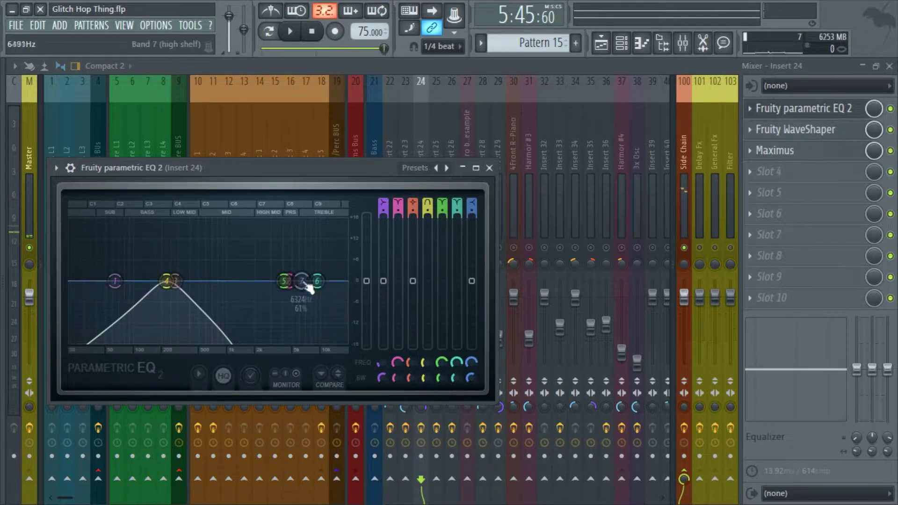
scroll(309, 282, "down", 2)
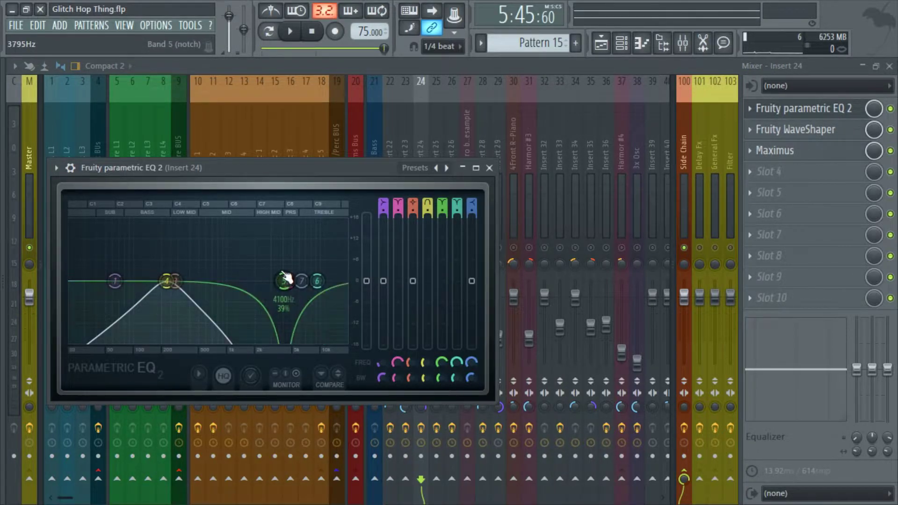
key("space")
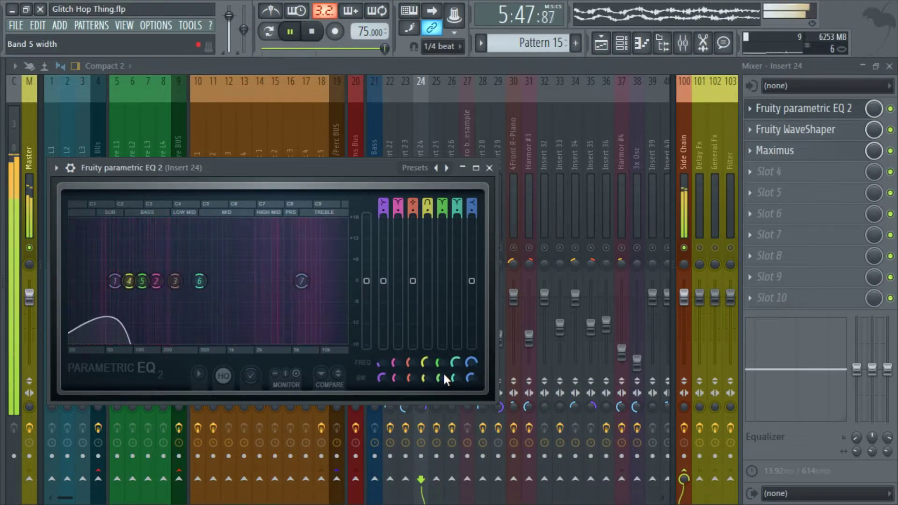
key("space")
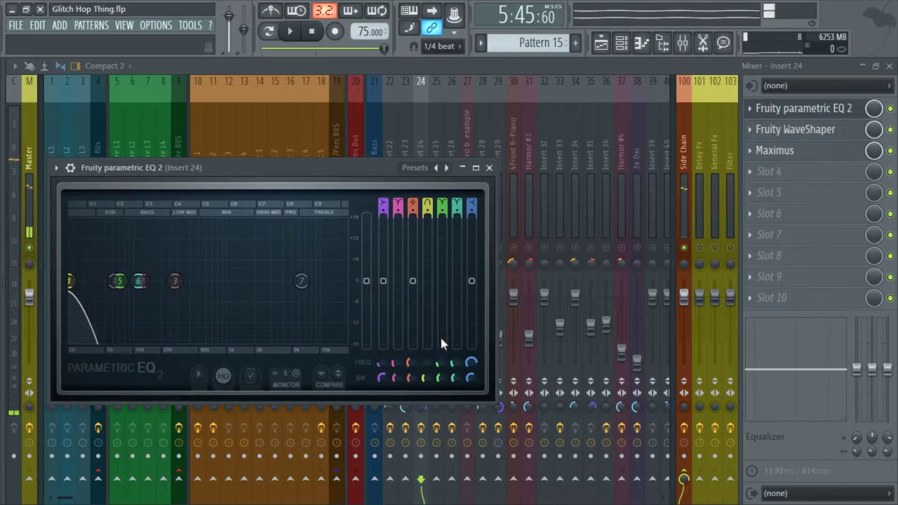
left_click(488, 168)
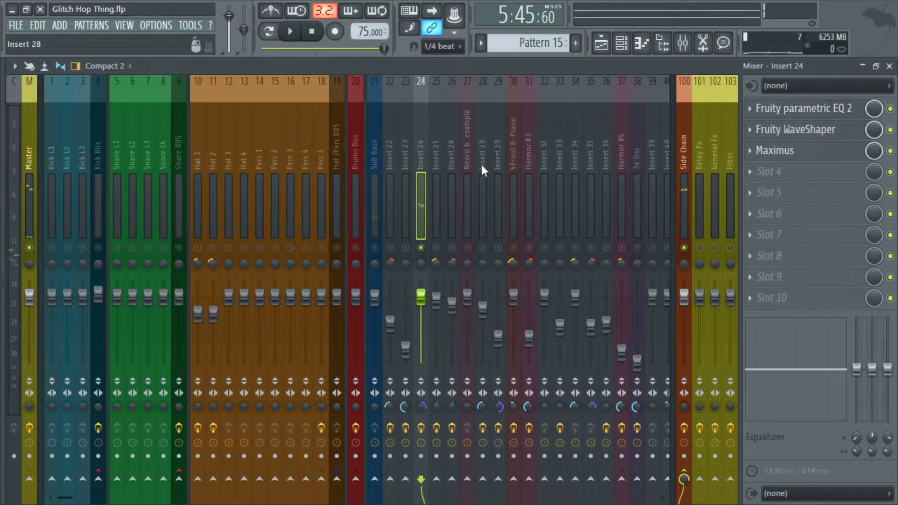
- Reopen the EQ on Insert 24, replay the passage to check the band movement again, and close the plugin
left_click(776, 111)
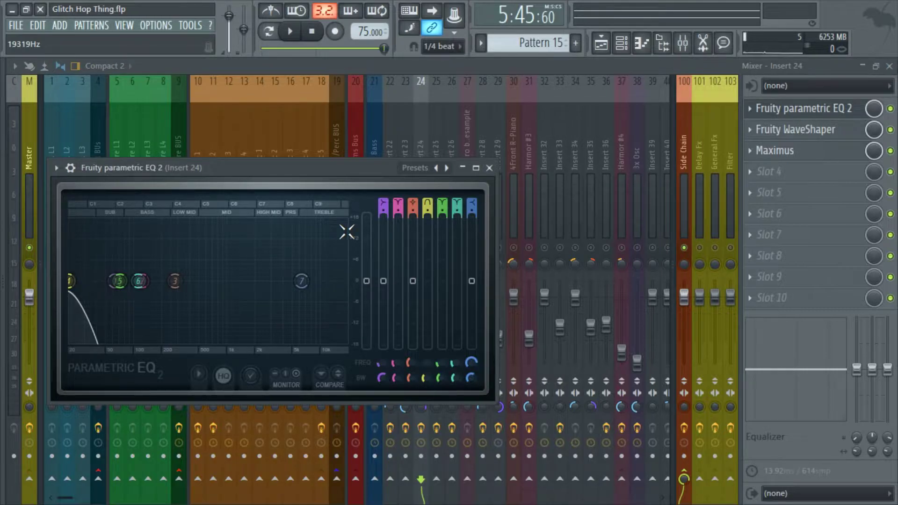
key("space")
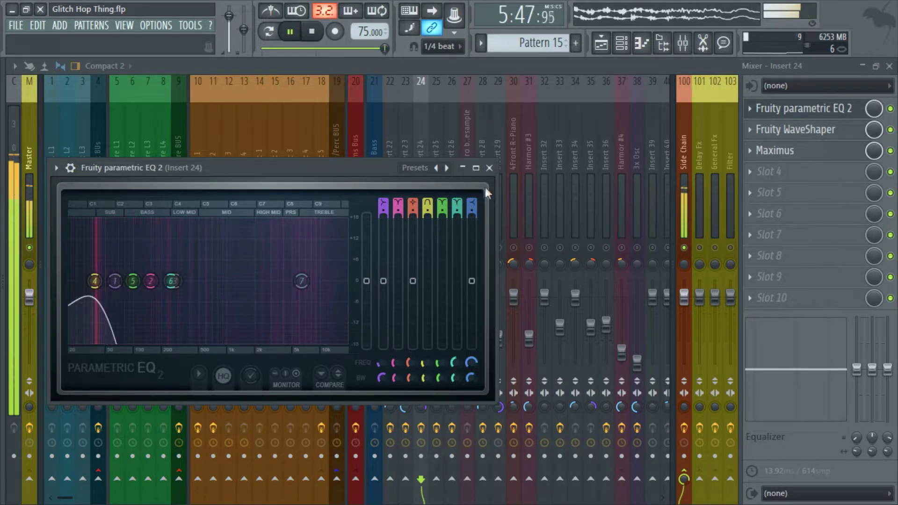
key("space")
left_click(489, 168)
- Inspect Insert 24's Fruity WaveShaper curve and the low, mid, high and master bands of Maximus, with playback running for part of it
left_click(779, 133)
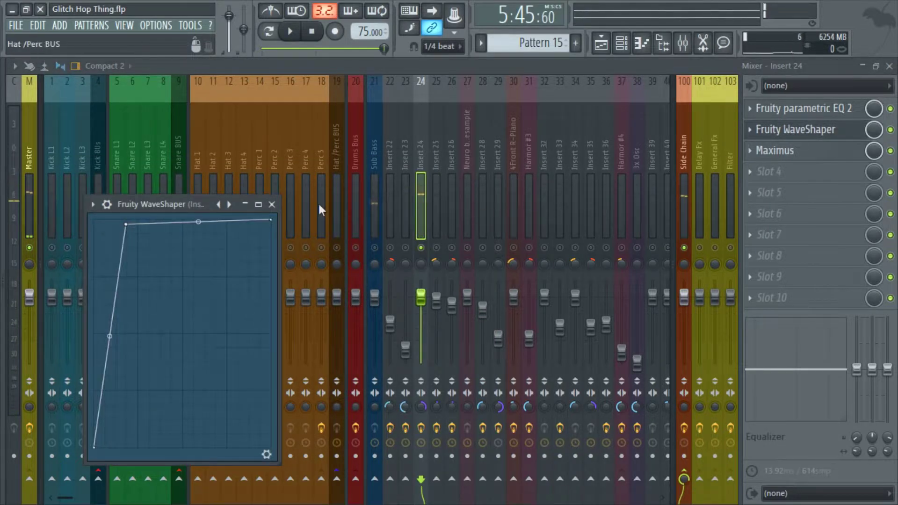
left_click(790, 151)
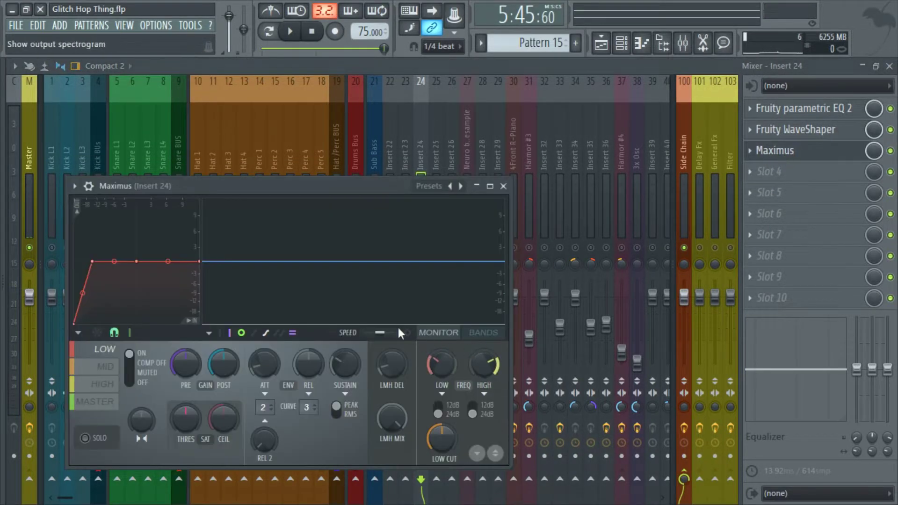
key("space")
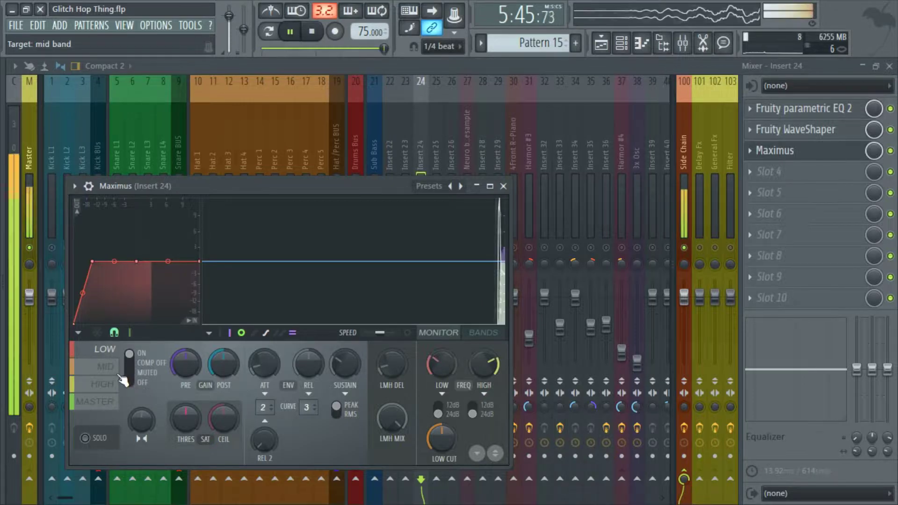
left_click(107, 366)
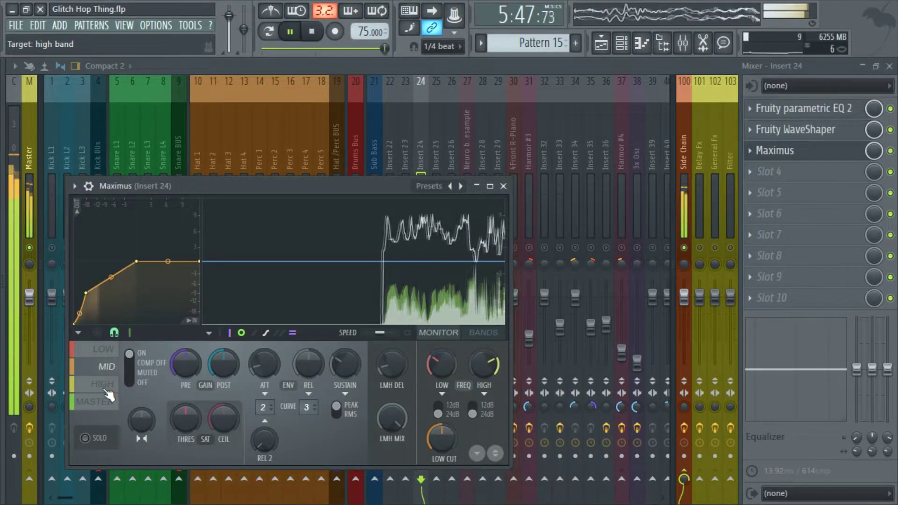
left_click(105, 384)
key("space")
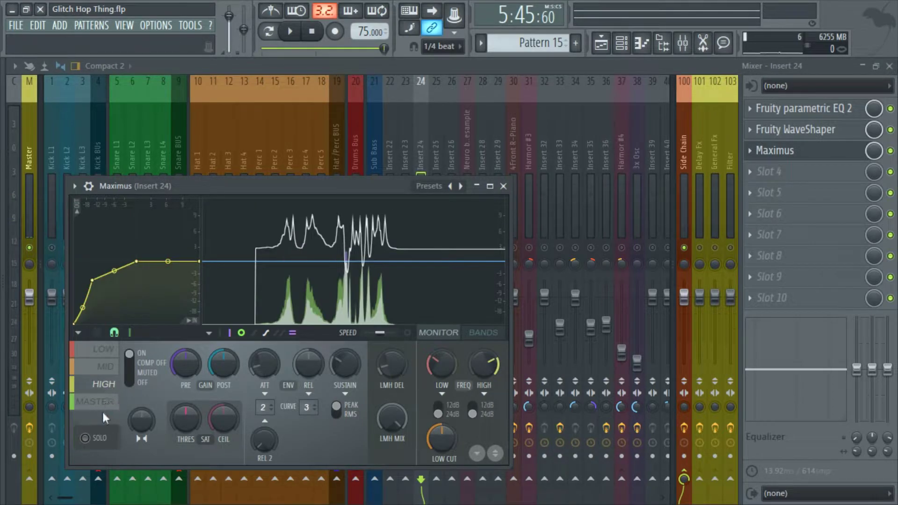
left_click(113, 403)
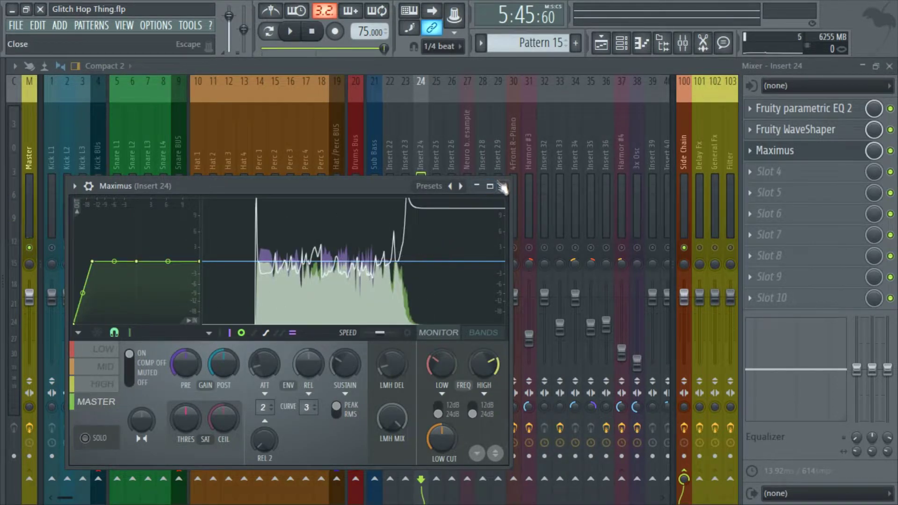
left_click(504, 186)
- Check the Insert 24 mixer track and show the effects on the Side Chain track
left_click(430, 136)
left_click(422, 136)
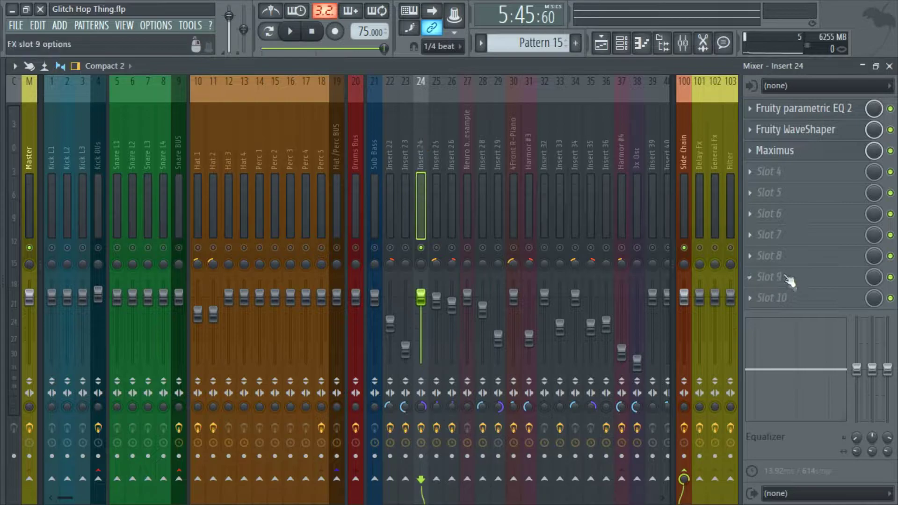
left_click(686, 178)
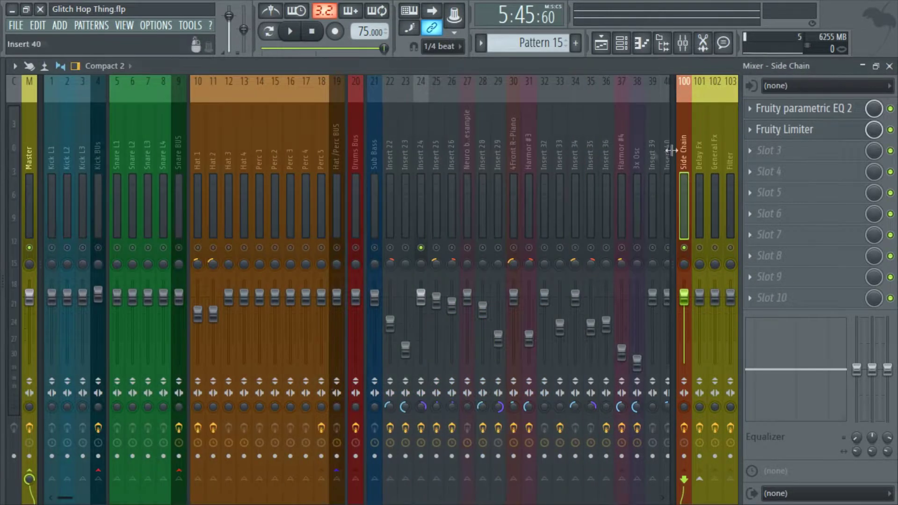
- Return to the playlist and compare the Pattern 15 and automation clips at bar 109 with the arranged clips around bars 101 to 105
left_click(601, 42)
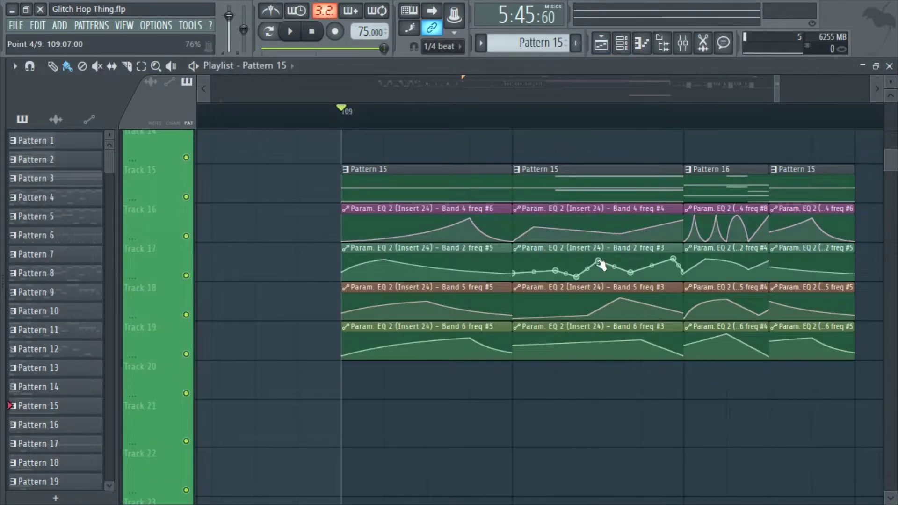
scroll(649, 302, "down", 3)
scroll(521, 288, "down", 2)
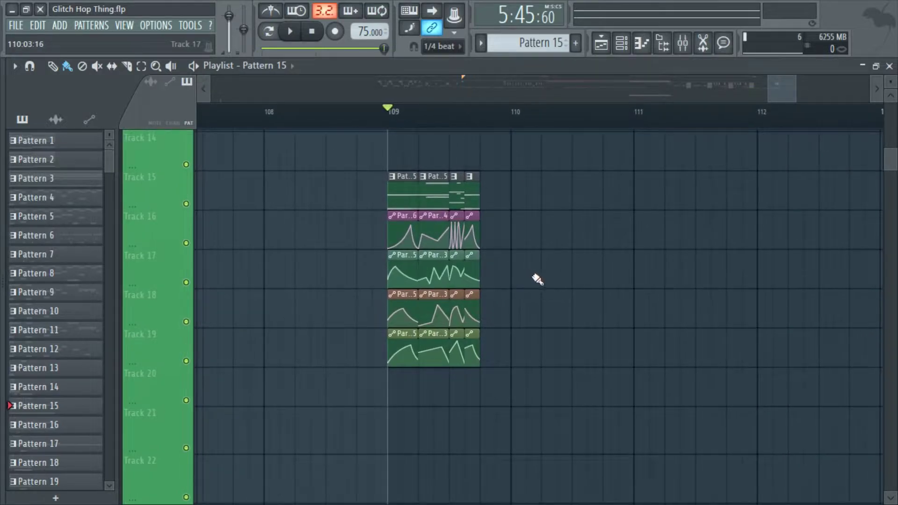
scroll(537, 280, "down", 3)
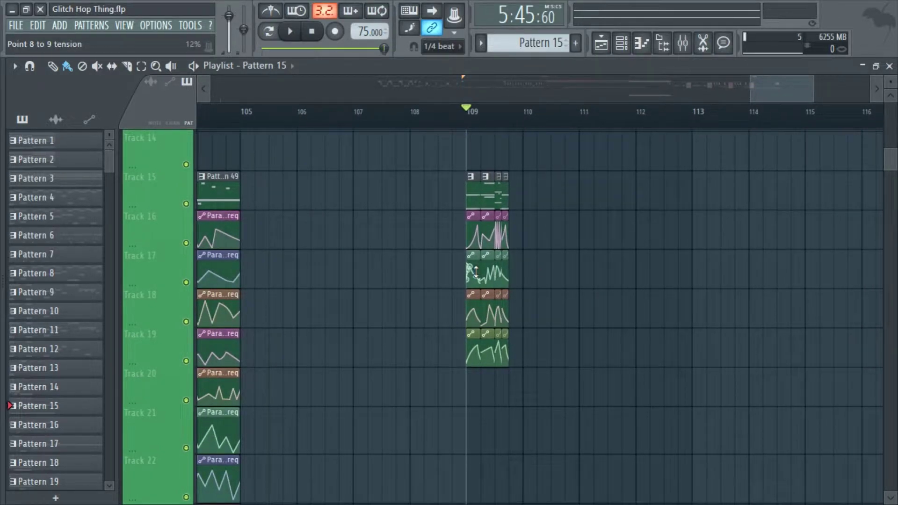
scroll(565, 341, "up", 4)
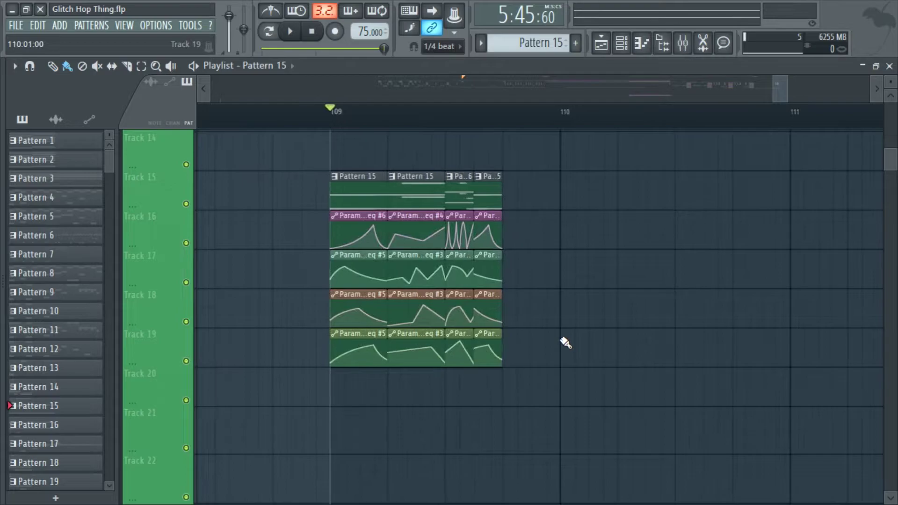
scroll(360, 336, "down", 6)
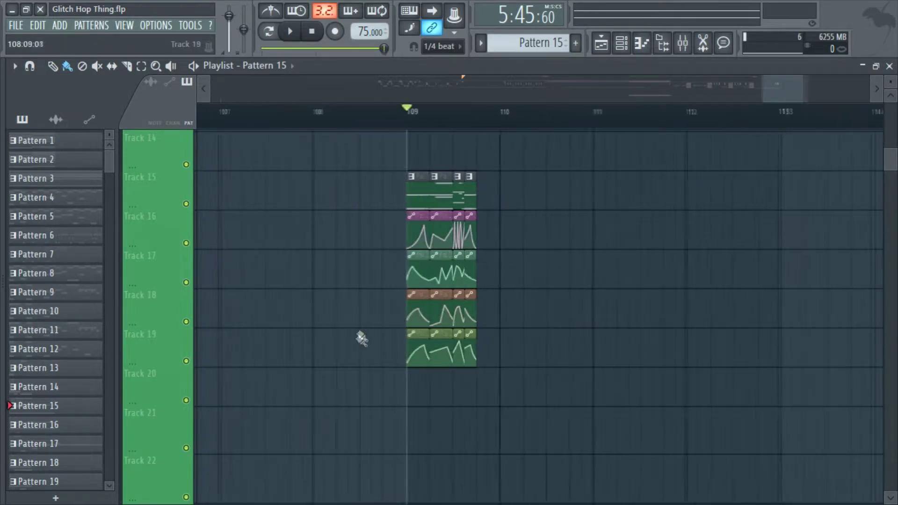
scroll(516, 317, "up", 3)
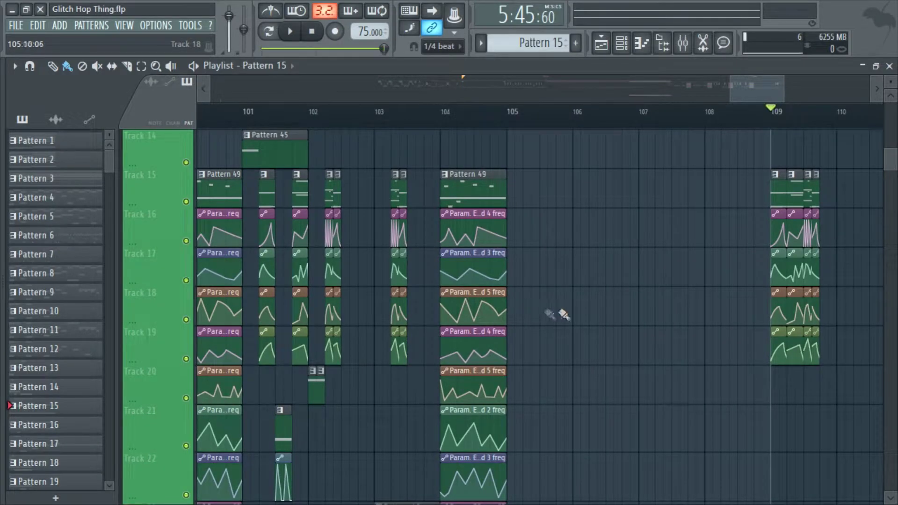
scroll(538, 314, "up", 2)
scroll(677, 336, "up", 2)
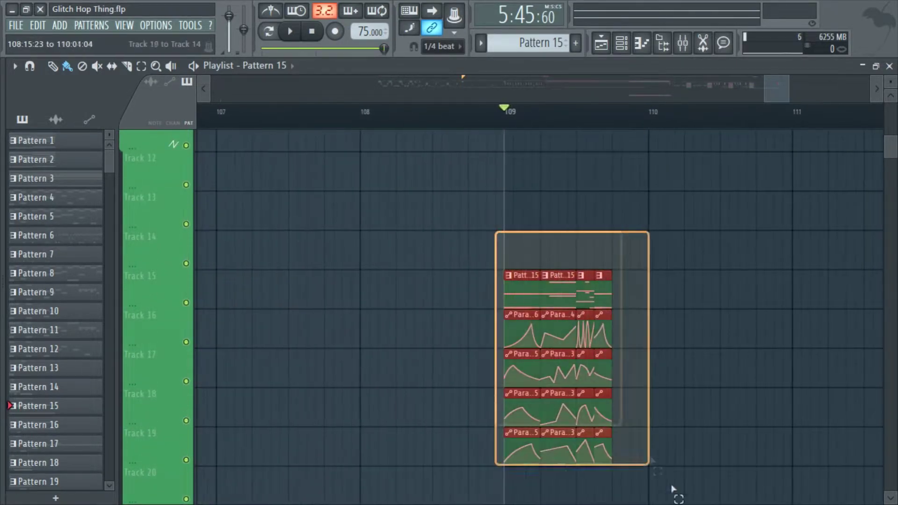
scroll(711, 369, "left", 3)
scroll(711, 368, "left", 3)
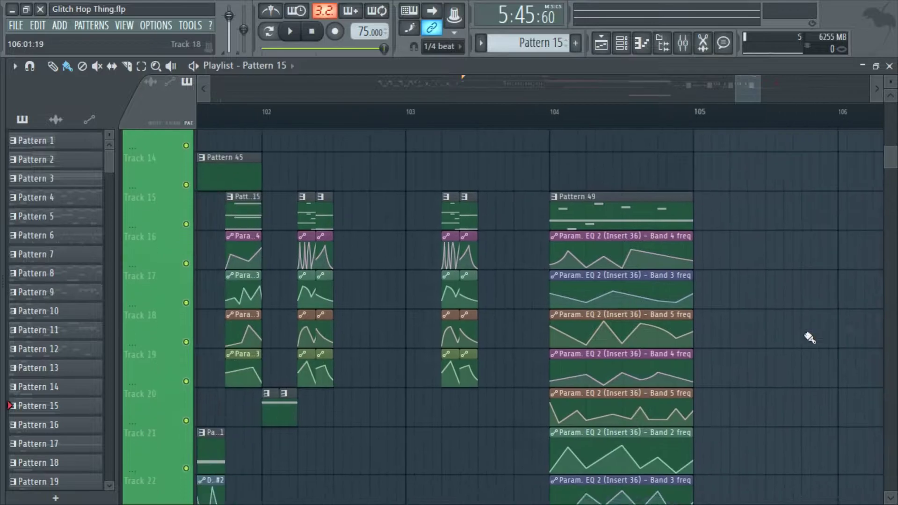
- Examine the standalone bass clips at bar 109 and their EQ automation, and return to the arranged clips before bar 105
left_click_drag(563, 183, 753, 465)
scroll(430, 254, "right", 3)
scroll(430, 254, "down", 3)
scroll(582, 314, "down", 2)
scroll(514, 346, "up", 4)
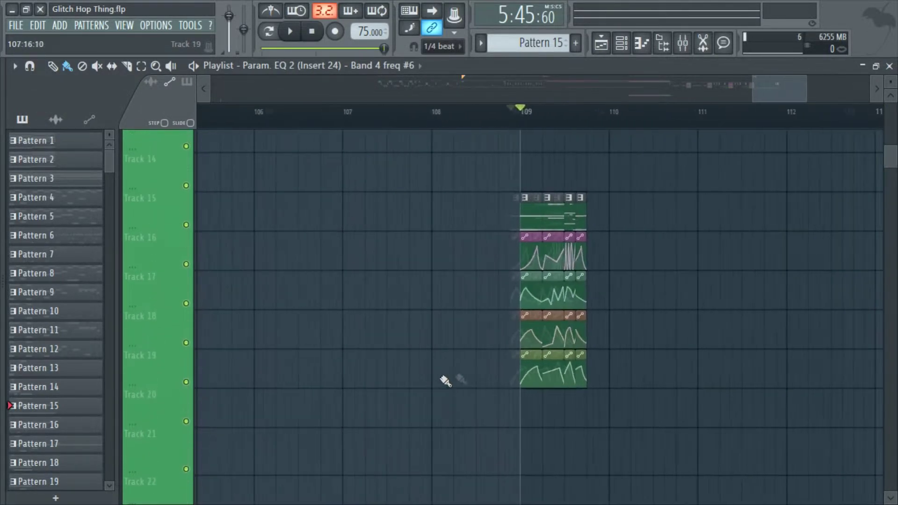
scroll(445, 377, "right", 2)
scroll(562, 355, "left", 5)
left_click_drag(631, 343, 429, 329)
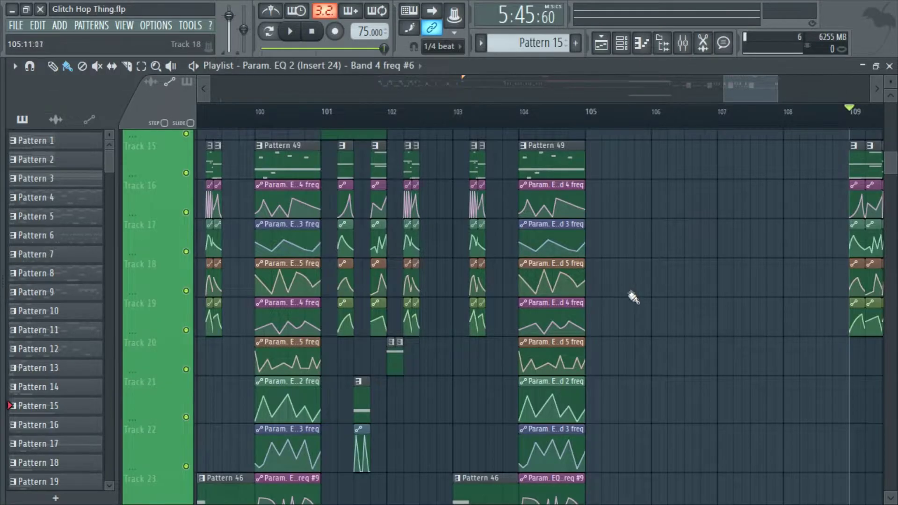
- Preview the Pattern 49 clip at bar 104 and the Pattern 17 clip at bar 96 with the other pattern clips muted
scroll(632, 296, "right", 5)
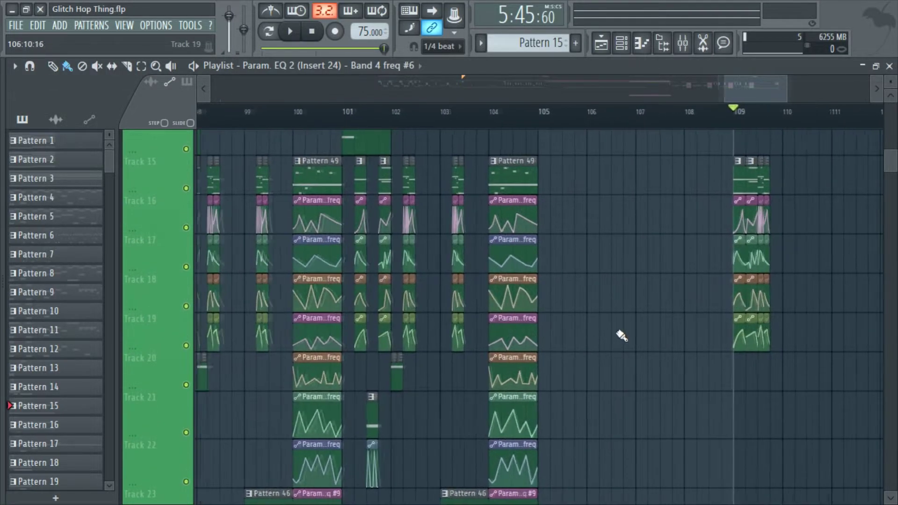
scroll(567, 382, "right", 2)
scroll(572, 362, "up", 1)
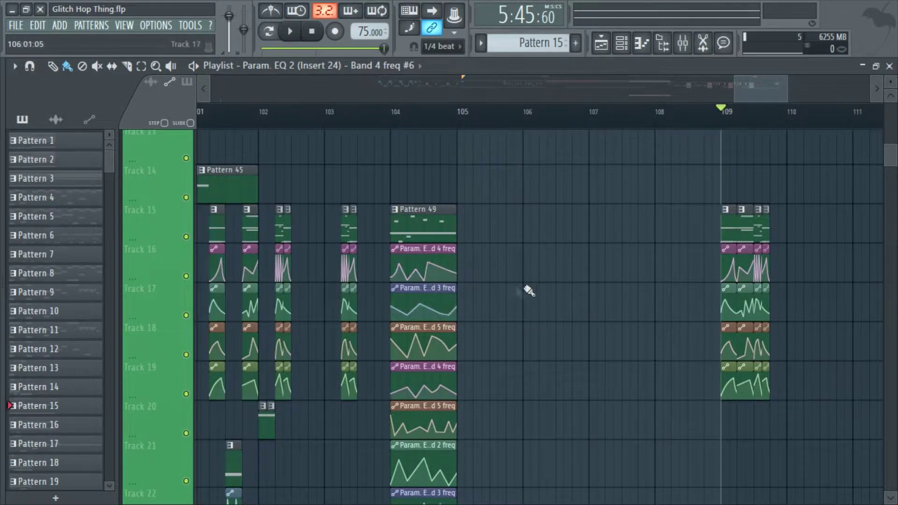
scroll(519, 293, "left", 3)
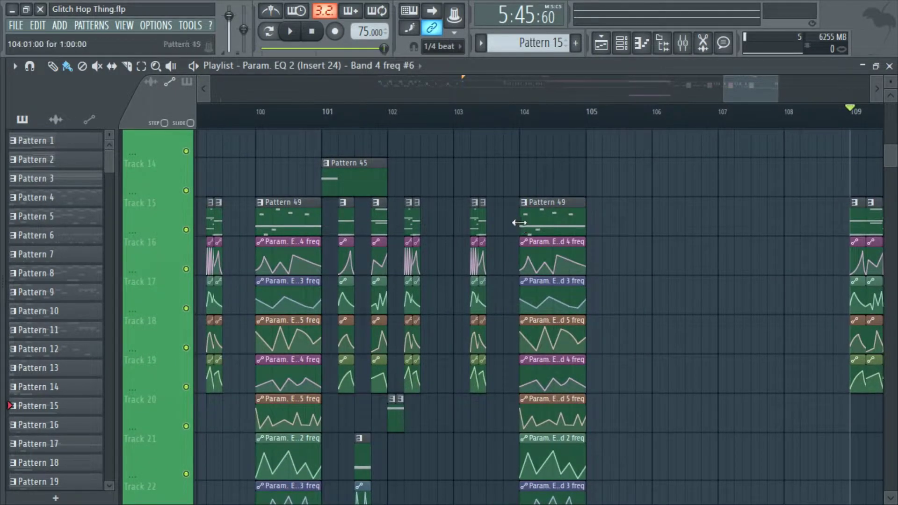
left_click(518, 222)
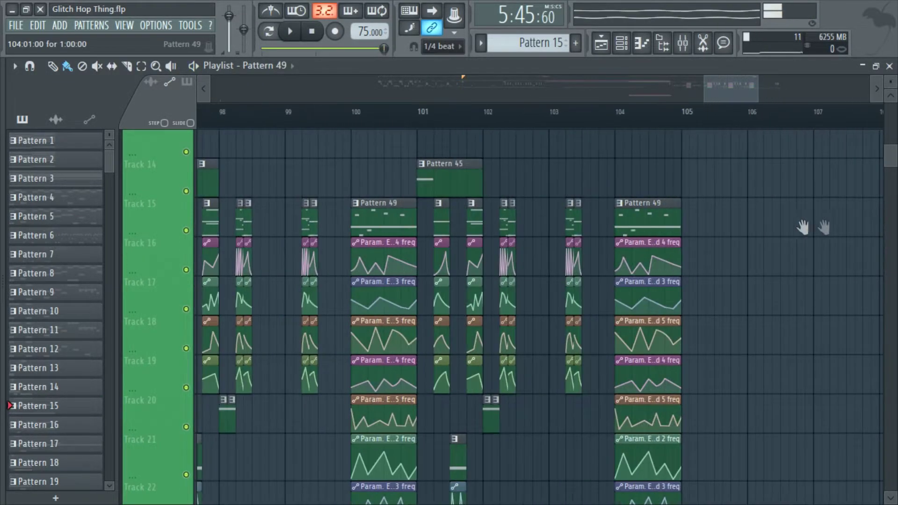
scroll(628, 234, "left", 5)
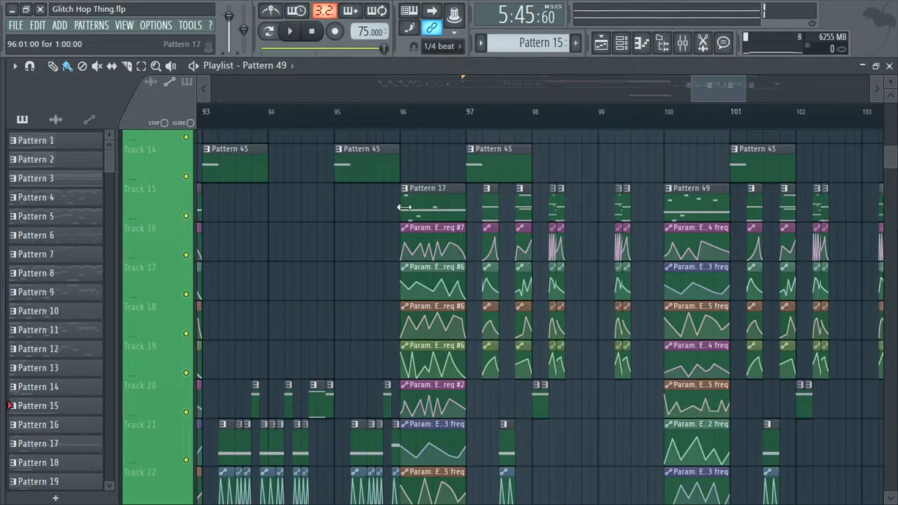
left_click(403, 207)
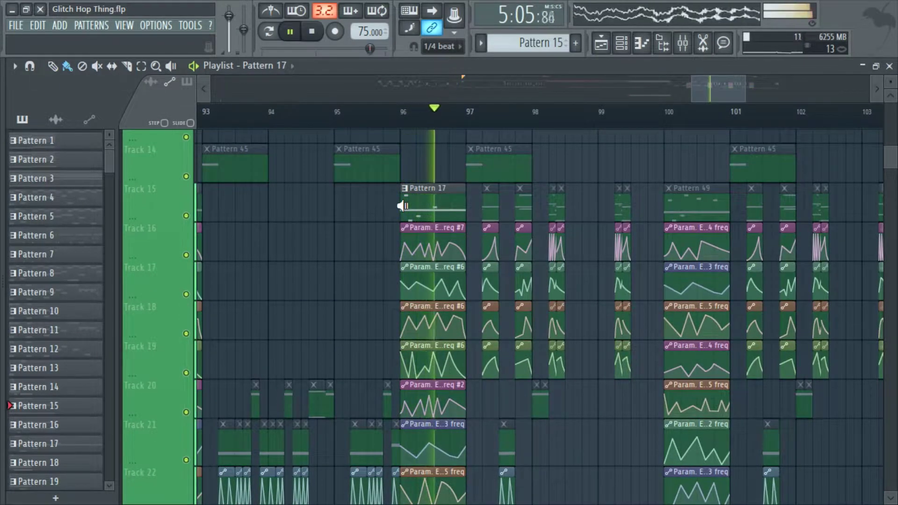
- Examine the stacked EQ automation clips on Tracks 15 to 26 between bars 89 and 105, highlighting the stack at bar 96
scroll(497, 281, "down", 2)
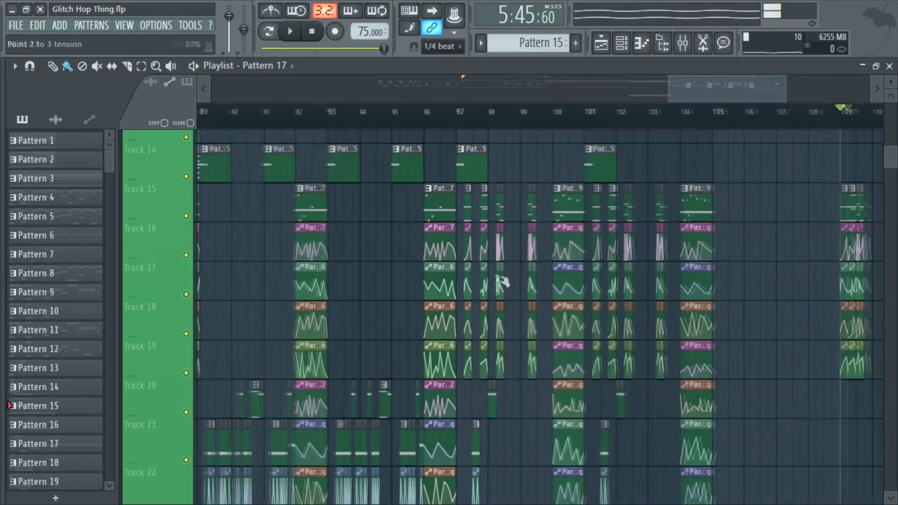
scroll(497, 281, "left", 3)
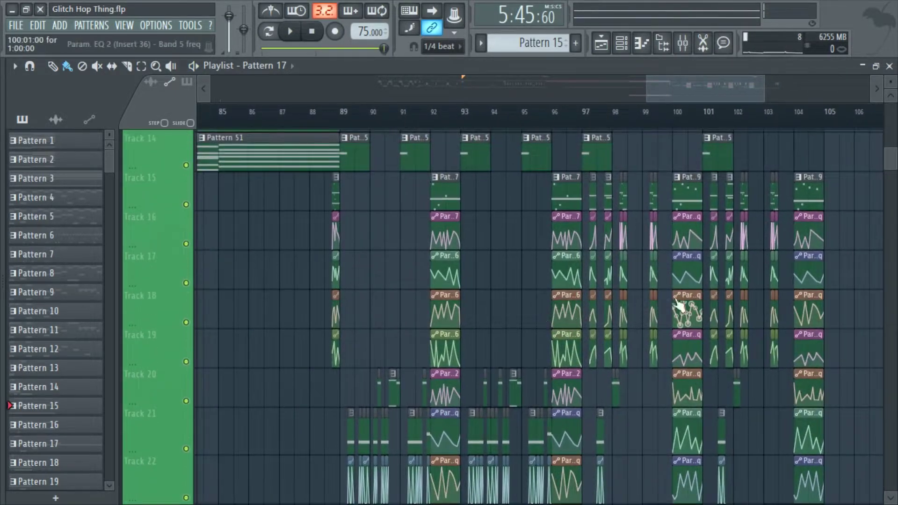
scroll(681, 306, "down", 10)
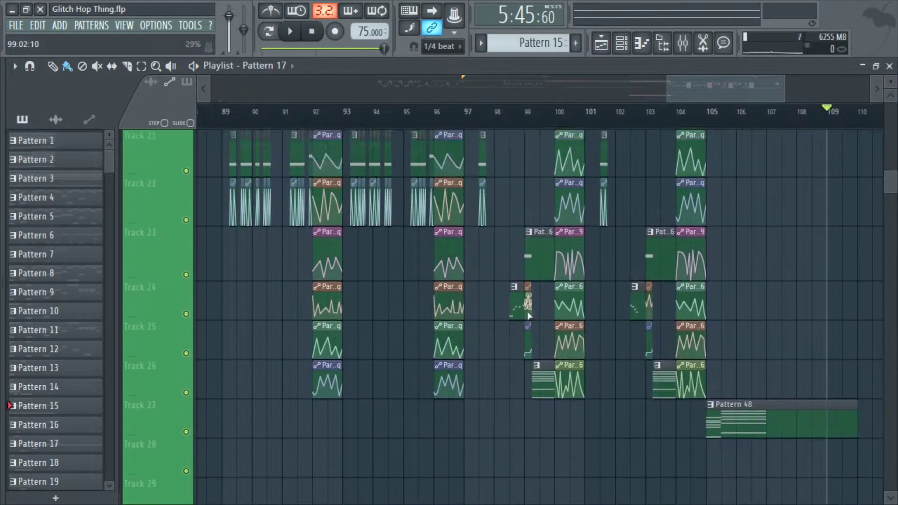
scroll(530, 312, "up", 7)
left_click_drag(448, 495, 447, 134)
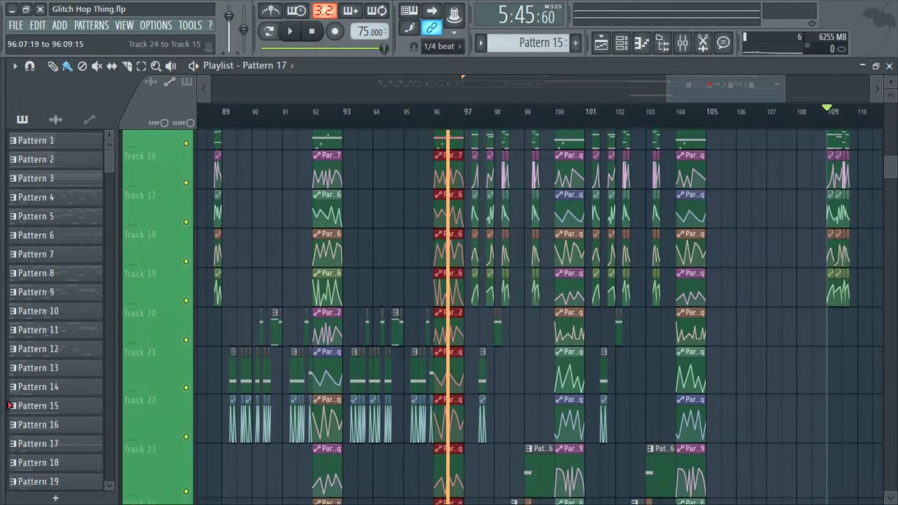
scroll(511, 415, "down", 5)
left_click(516, 375)
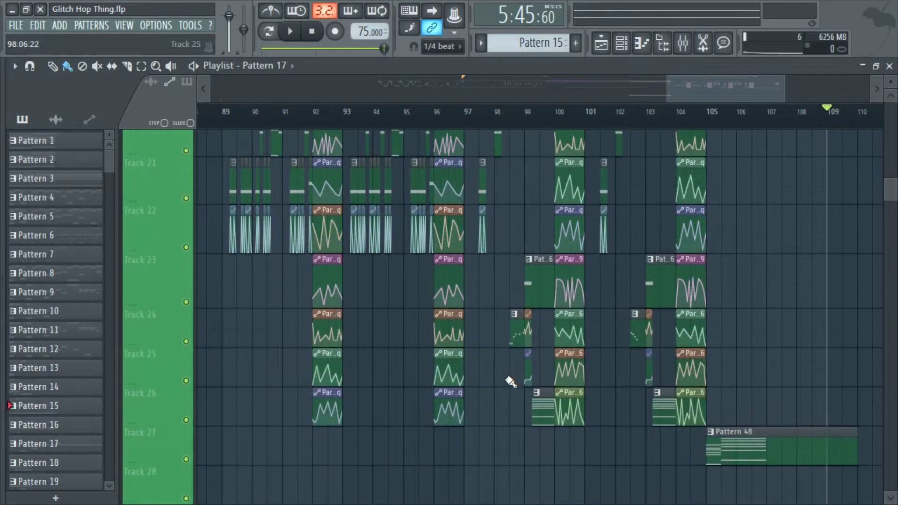
scroll(510, 381, "down", 4)
scroll(561, 388, "up", 9)
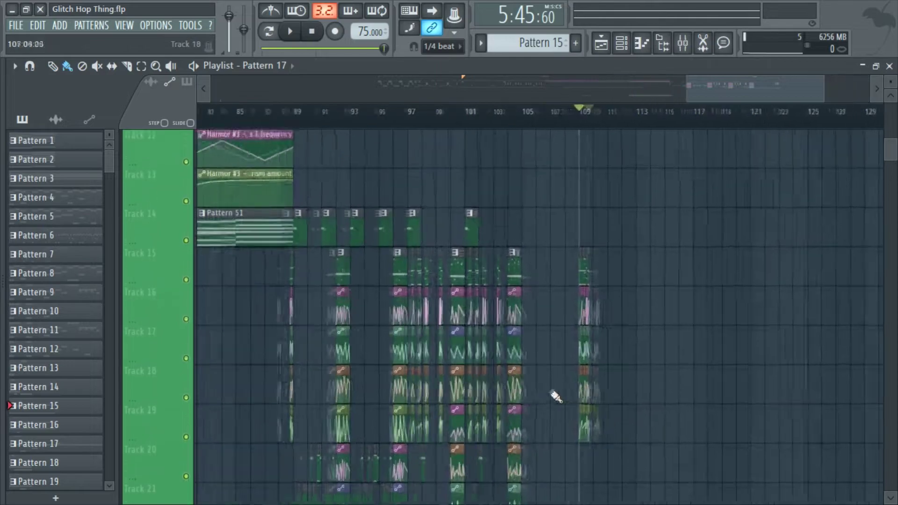
- Play back the standalone bass clips and their EQ automation at bar 109
scroll(556, 397, "up", 8)
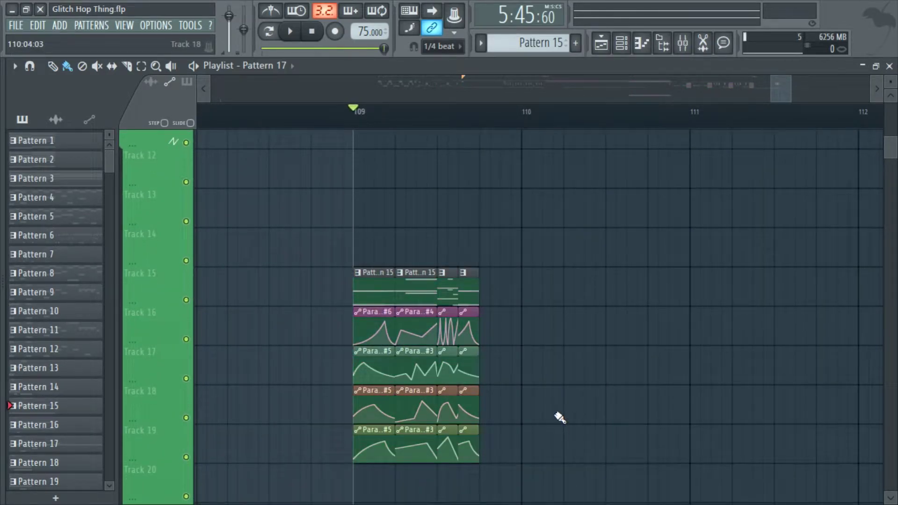
left_click_drag(580, 379, 647, 356)
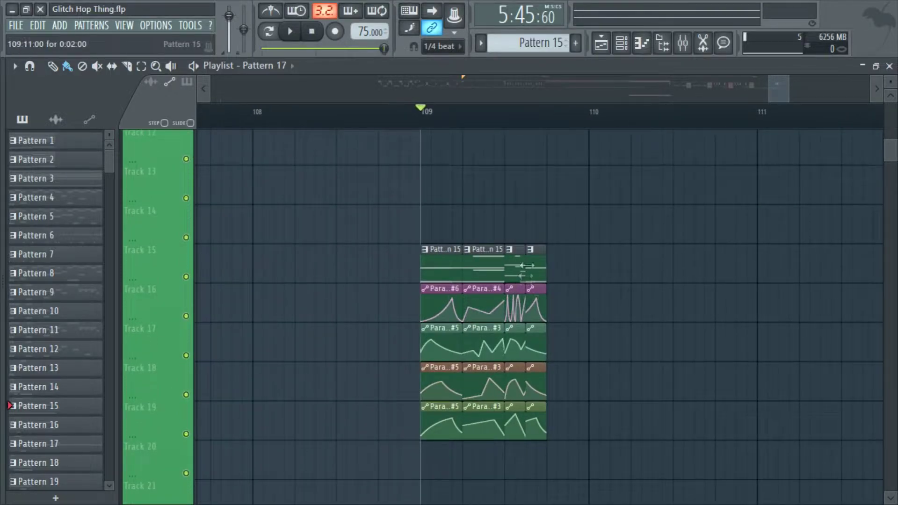
key("space")
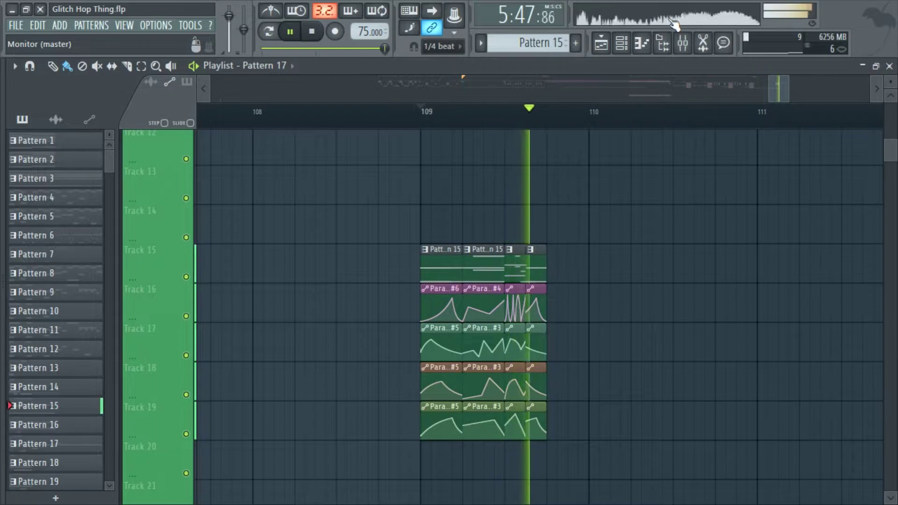
key("space")
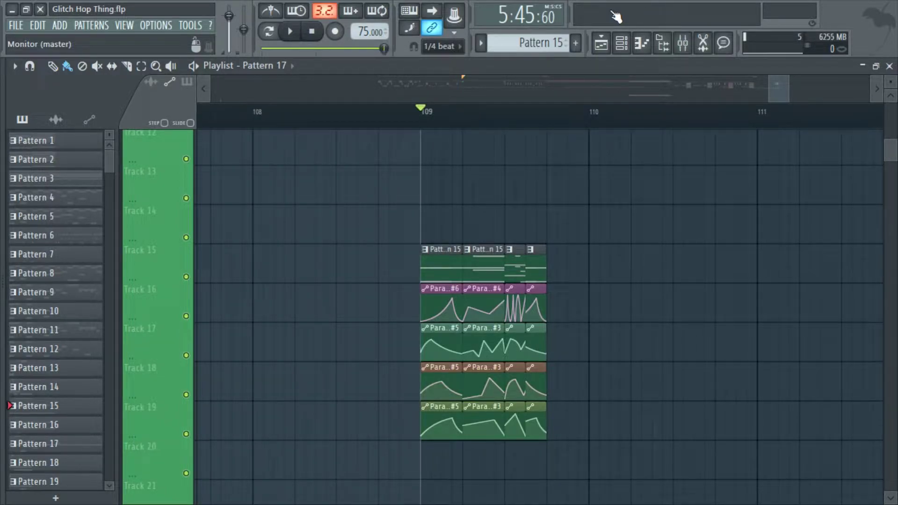
- Delete the standalone Pattern 15 and Pattern 16 clips and their EQ automation at bar 109
scroll(569, 341, "up", 4)
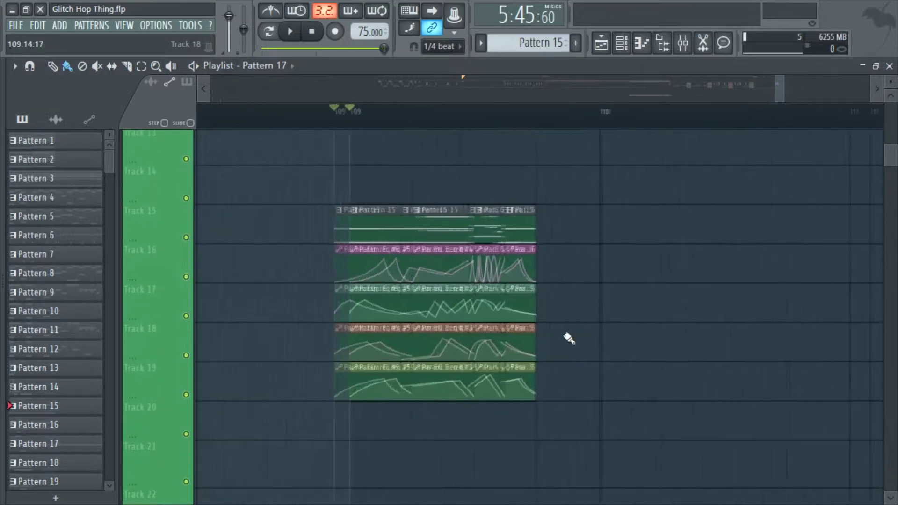
scroll(705, 345, "down", 4)
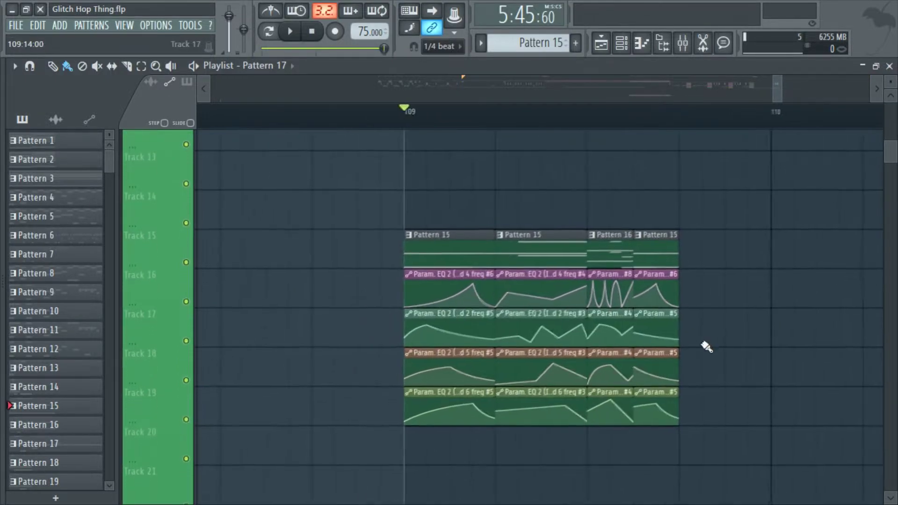
left_click_drag(742, 429, 514, 227)
key("Delete")
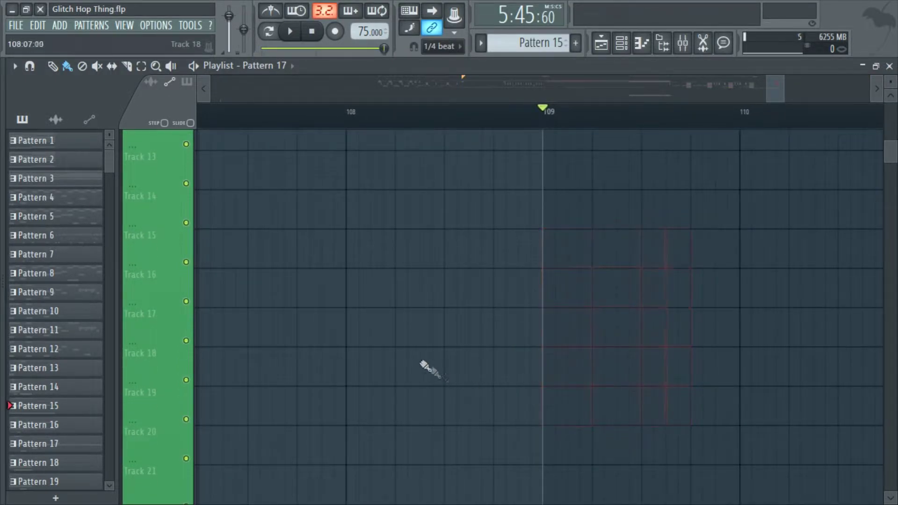
- Look over the whole arrangement and focus on the section starting around bar 89, from the Synths track down
scroll(392, 372, "down", 6)
scroll(654, 349, "up", 3)
scroll(633, 321, "up", 4)
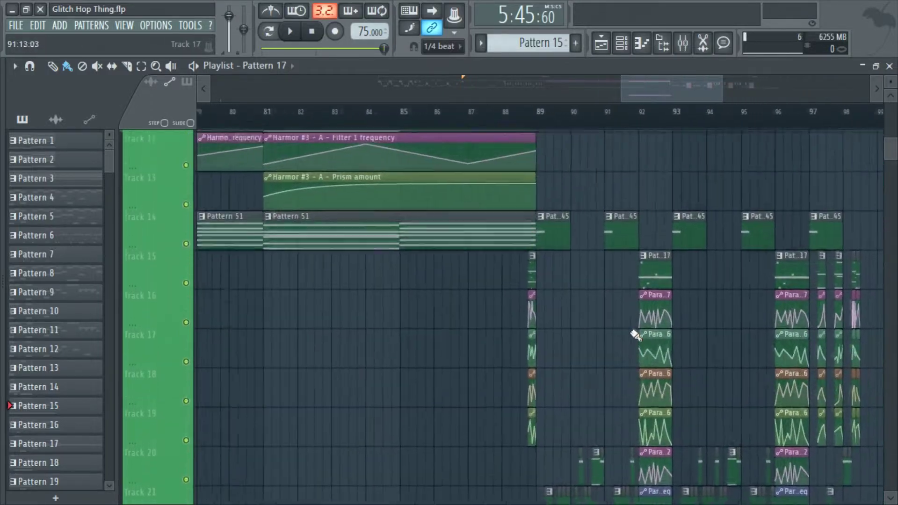
scroll(566, 255, "up", 2)
scroll(566, 255, "down", 3)
scroll(535, 286, "down", 8)
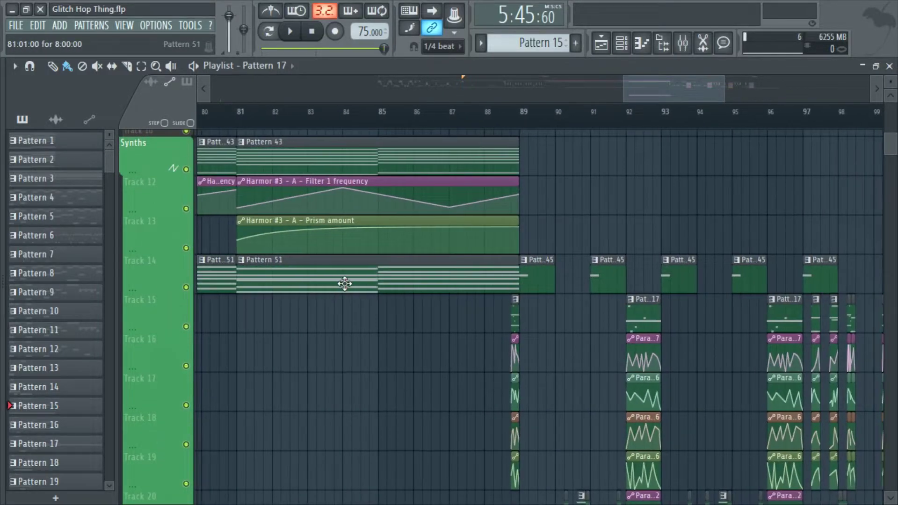
scroll(483, 290, "down", 3)
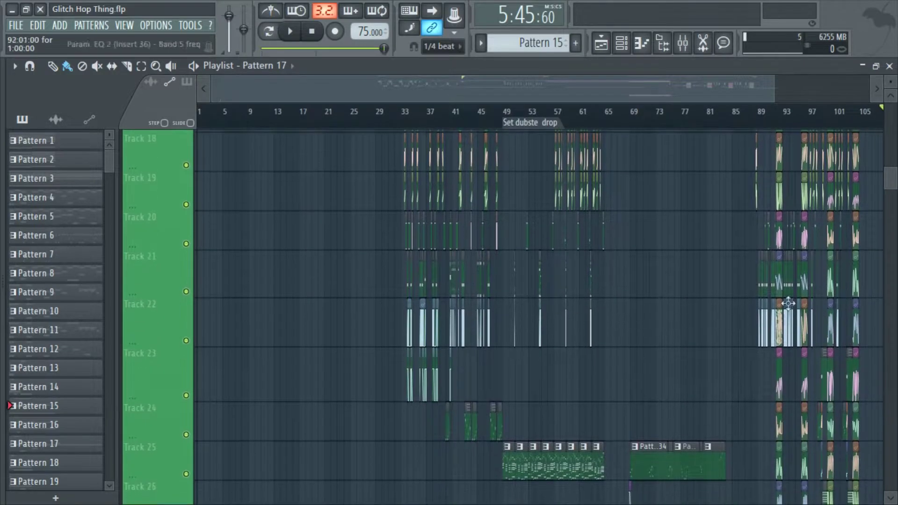
scroll(430, 269, "up", 5)
scroll(431, 269, "up", 3)
scroll(372, 201, "up", 3)
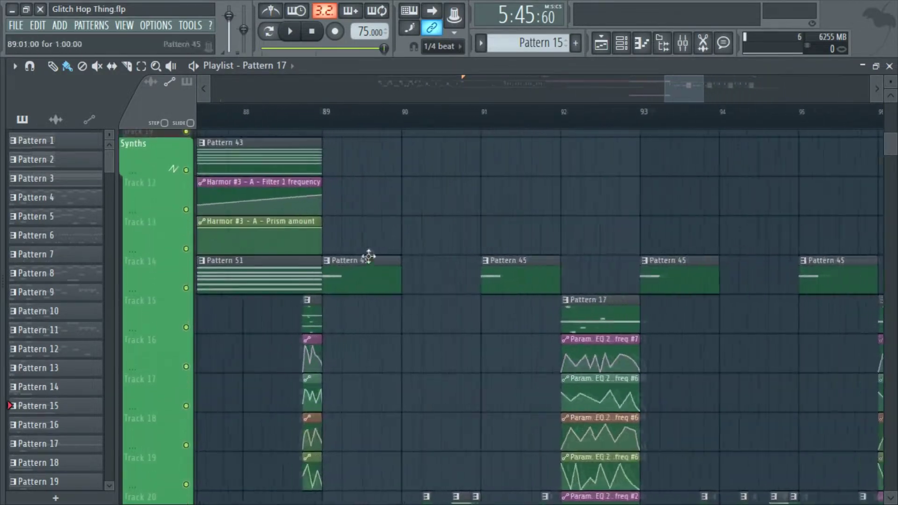
- Unsolo Insert 24 in the mixer so all tracks sound, and restart playback just before bar 89
key("space")
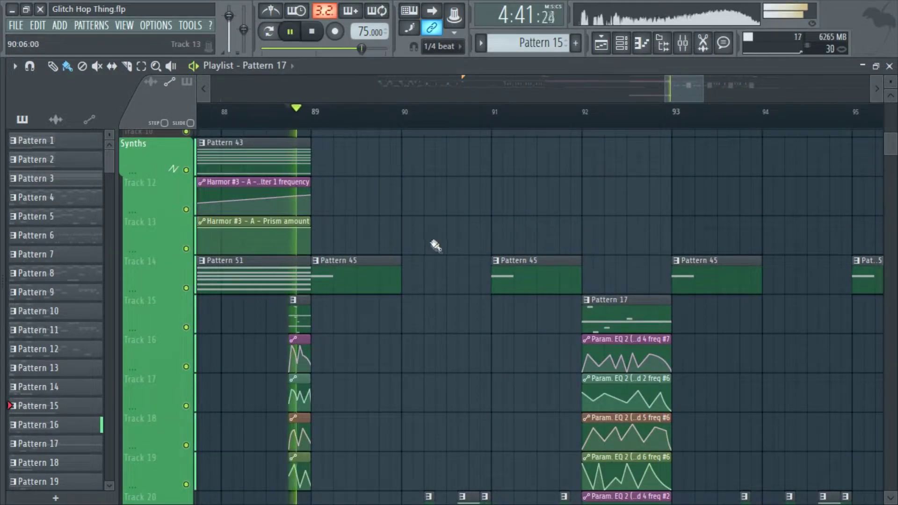
key("space")
left_click(682, 42)
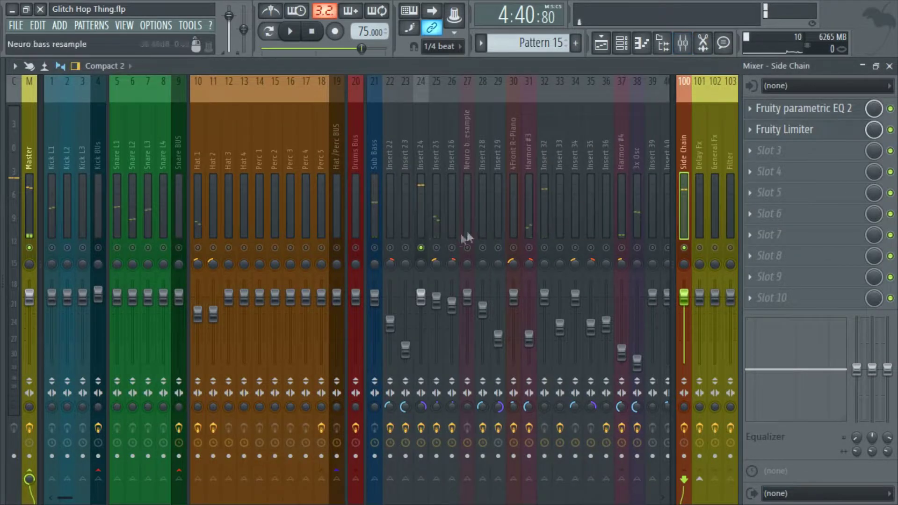
left_click(601, 42)
key("space")
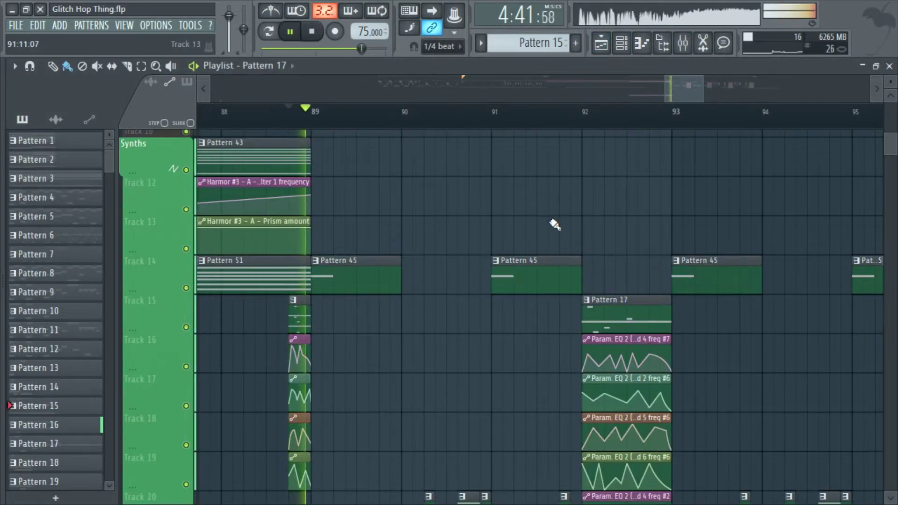
scroll(550, 225, "down", 4)
- Lower the Master track's fader in the mixer to about 70% during playback
left_click(683, 42)
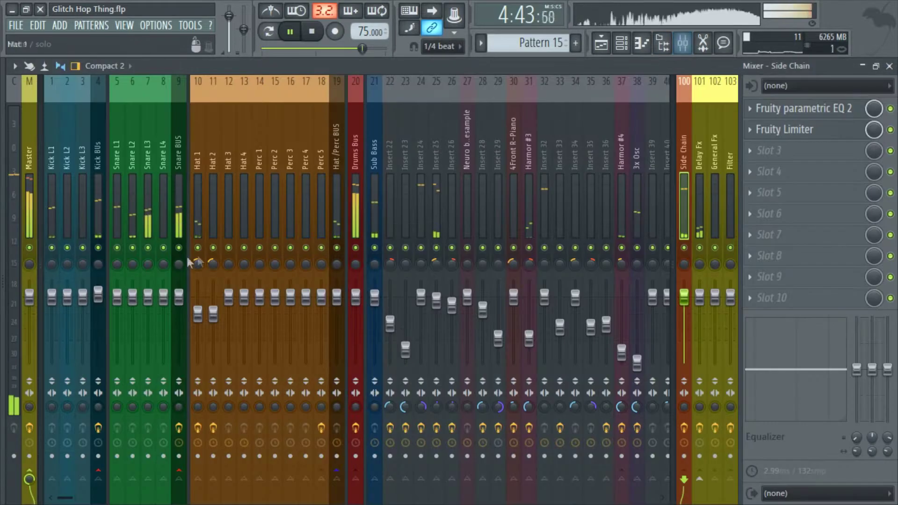
left_click(29, 322)
left_click_drag(29, 322, 29, 314)
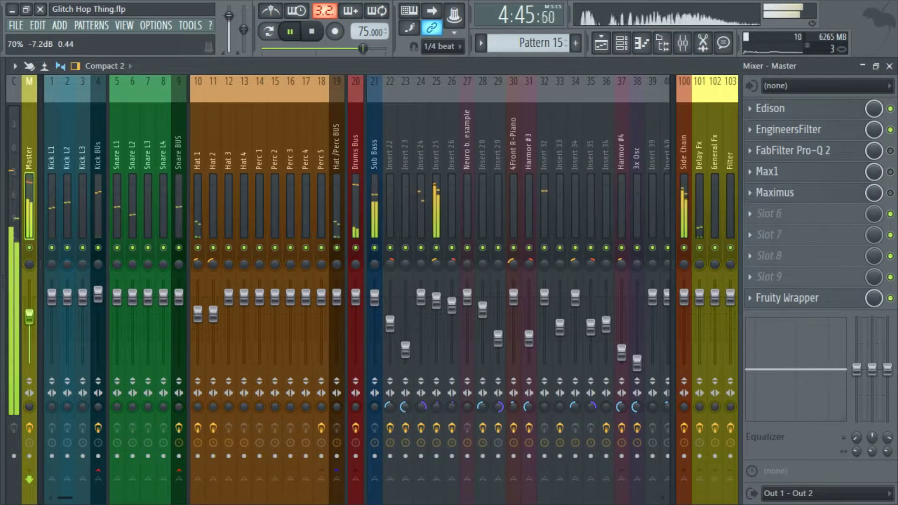
- Follow playback of the bass and automation clips from bar 90 on Tracks 15 to 26, and reopen the mixer
left_click(604, 44)
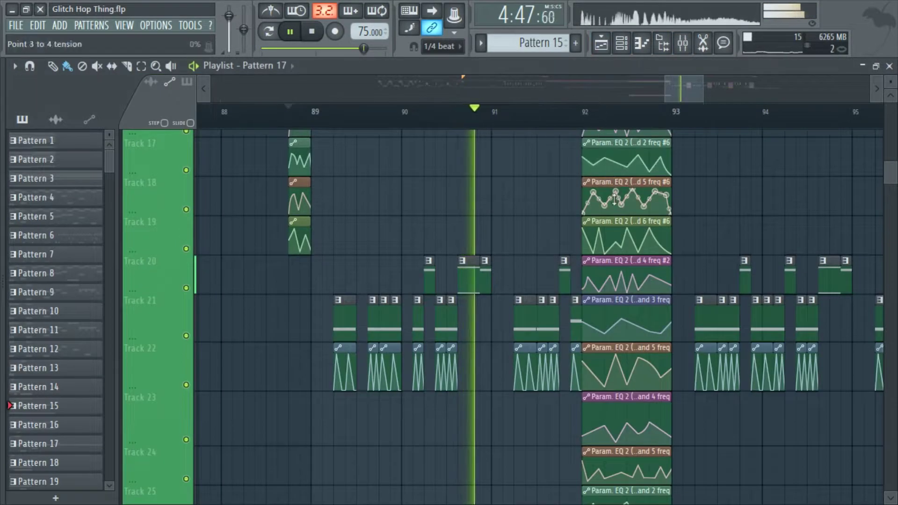
scroll(515, 275, "up", 4)
scroll(566, 283, "down", 4)
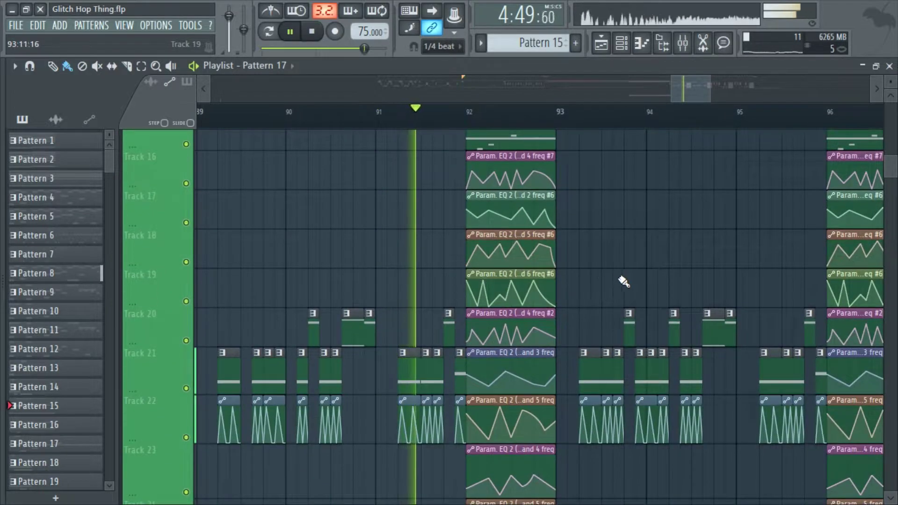
scroll(551, 250, "down", 4)
scroll(561, 251, "up", 4)
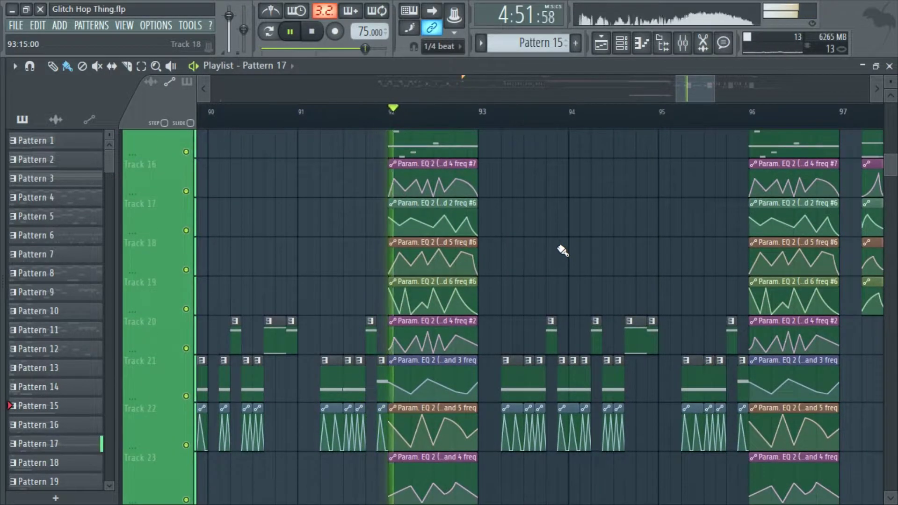
scroll(564, 251, "down", 4)
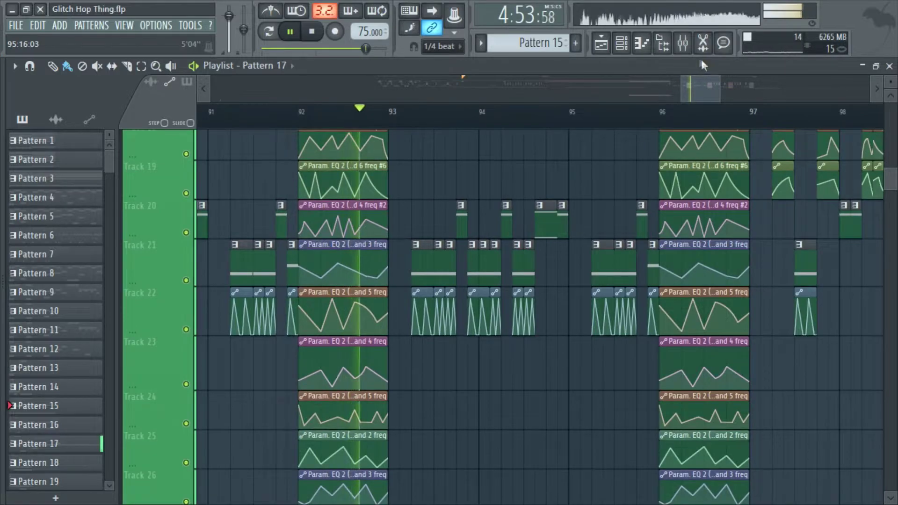
key("F9")
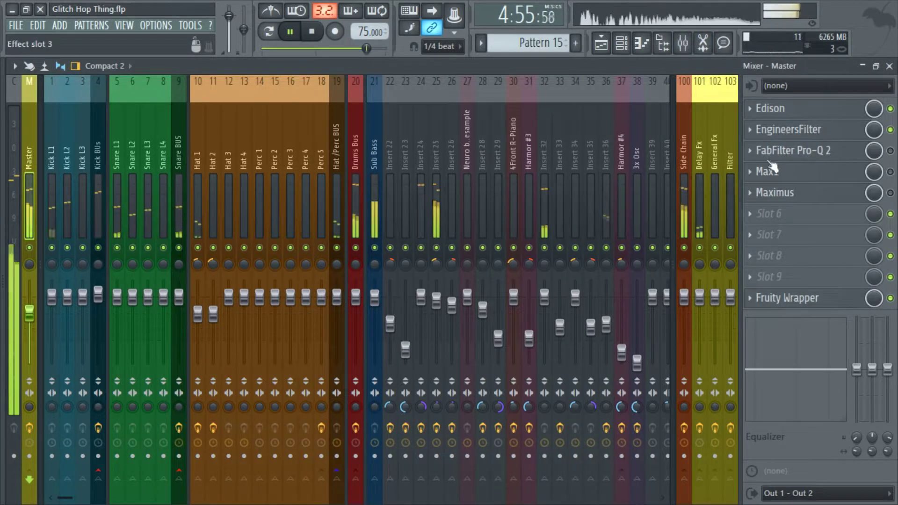
- Follow playback of the bass and EQ automation clips from bar 94 to bar 100 on Tracks 14 to 26, and stop playback
key("F9")
scroll(632, 228, "up", 15)
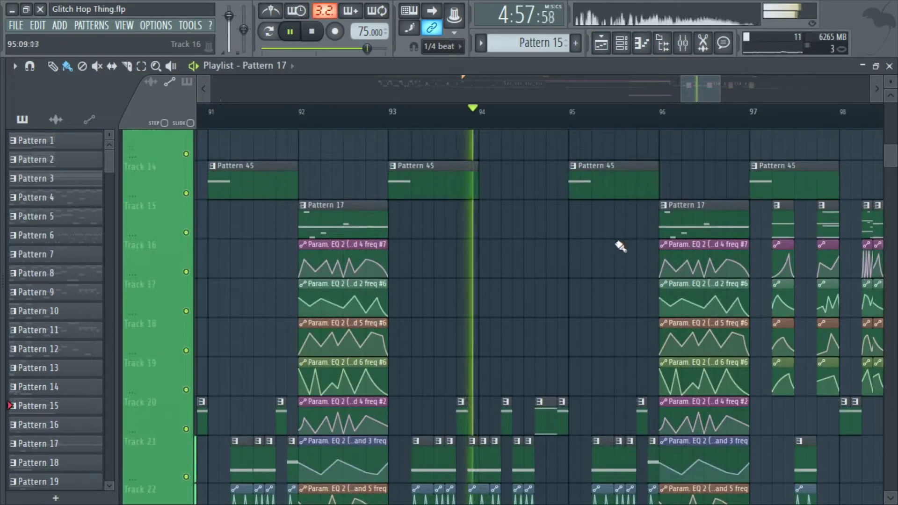
scroll(511, 207, "down", 15)
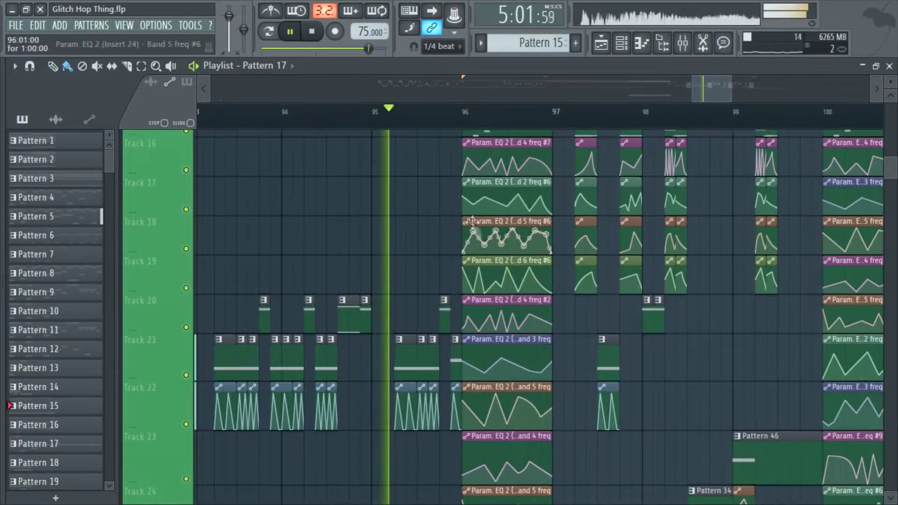
scroll(509, 227, "down", 5)
scroll(520, 226, "up", 4)
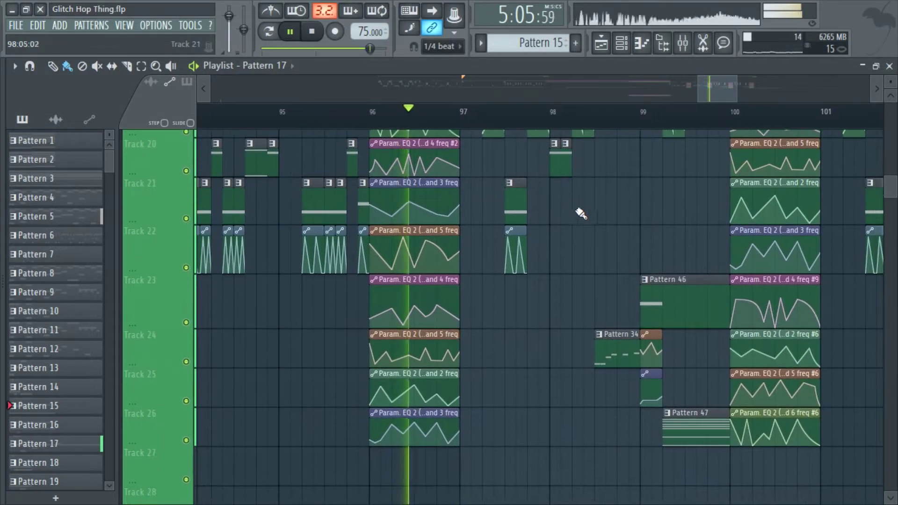
scroll(535, 301, "down", 1)
scroll(518, 299, "up", 2)
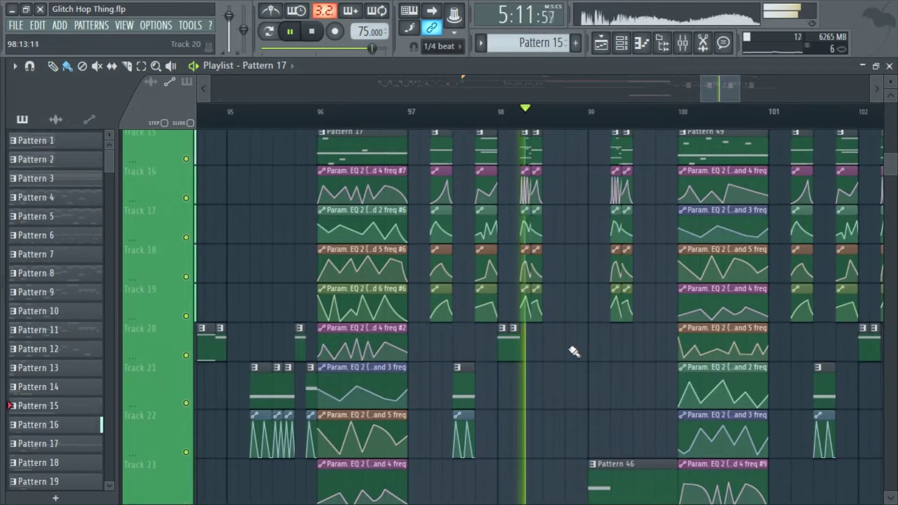
scroll(571, 352, "up", 3)
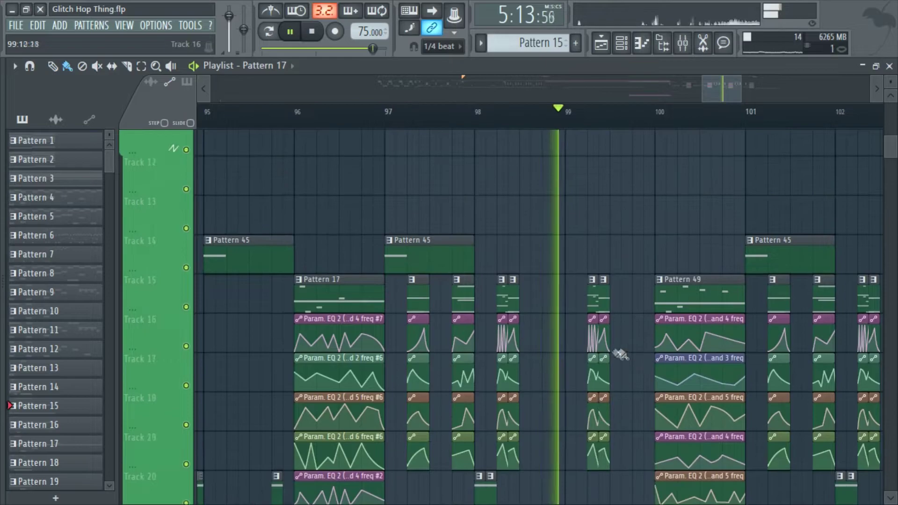
scroll(625, 321, "up", 3, "ctrl")
scroll(561, 257, "down", 8)
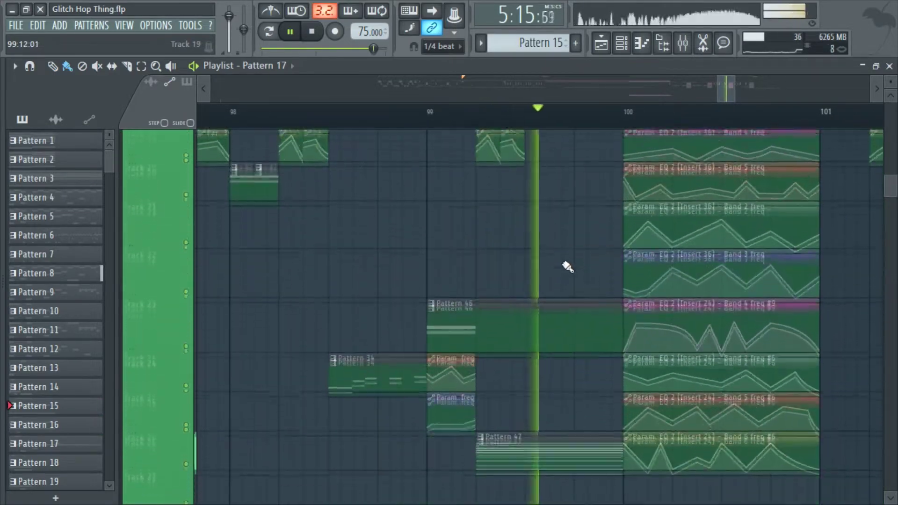
scroll(554, 234, "up", 1)
scroll(551, 247, "down", 3, "ctrl")
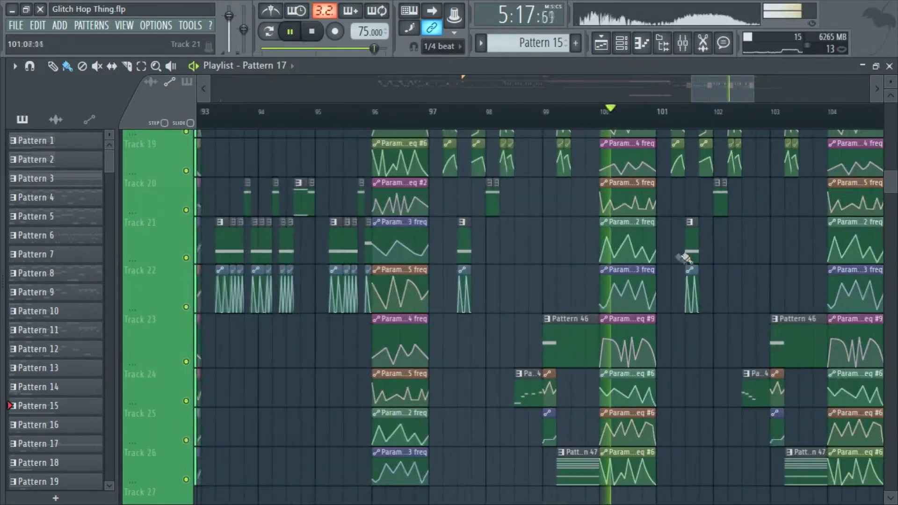
scroll(681, 257, "up", 6)
scroll(532, 311, "up", 2, "ctrl")
key("space")
- Examine the Pattern 17 and Pattern 49 bass clips and their EQ automation between bars 96 and 105
scroll(462, 295, "up", 3, "ctrl")
scroll(463, 275, "up", 1)
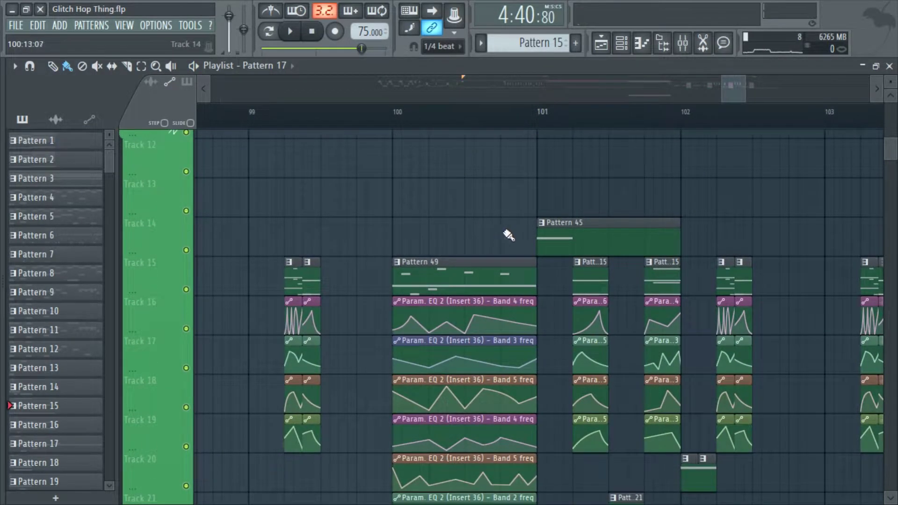
scroll(505, 239, "down", 2)
scroll(551, 200, "down", 3, "ctrl")
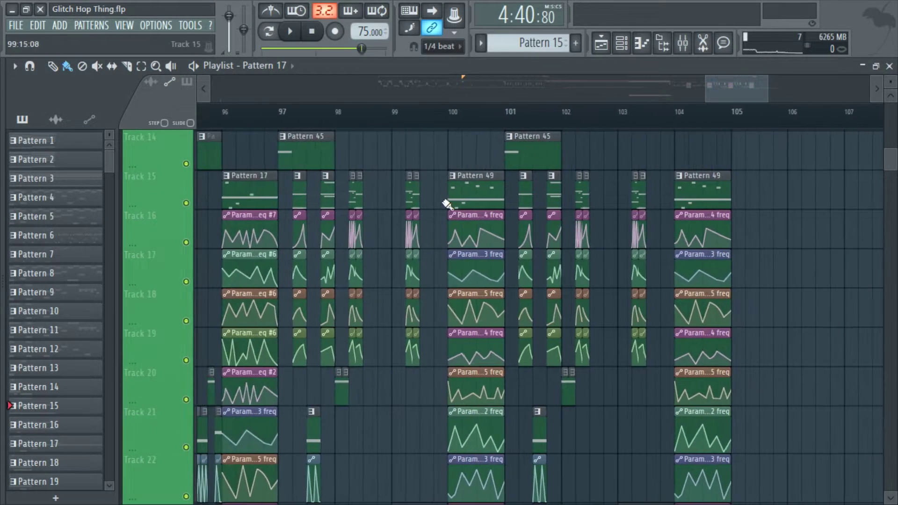
scroll(449, 206, "down", 3, "ctrl")
scroll(437, 311, "down", 3)
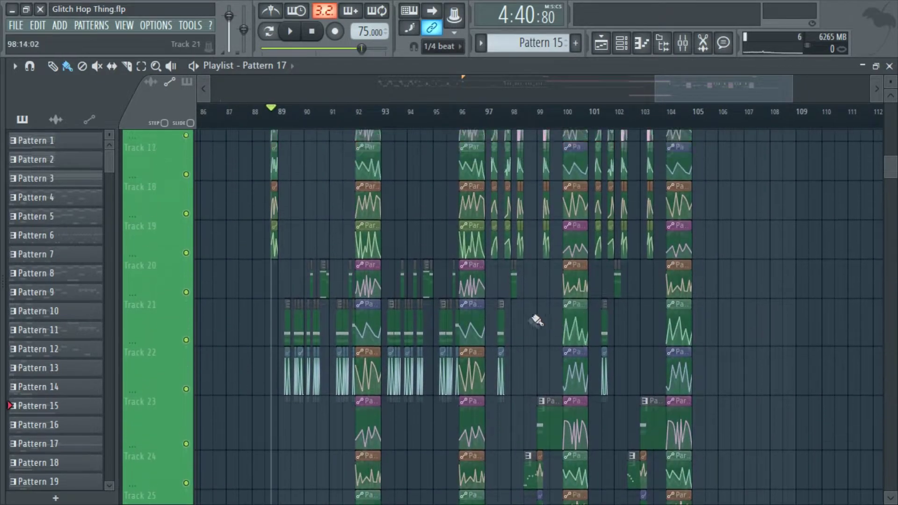
scroll(601, 357, "up", 5)
- Open the Harmor instrument on the Default channel routed to track 36 in the Synths group of Pattern 49
scroll(593, 241, "up", 2)
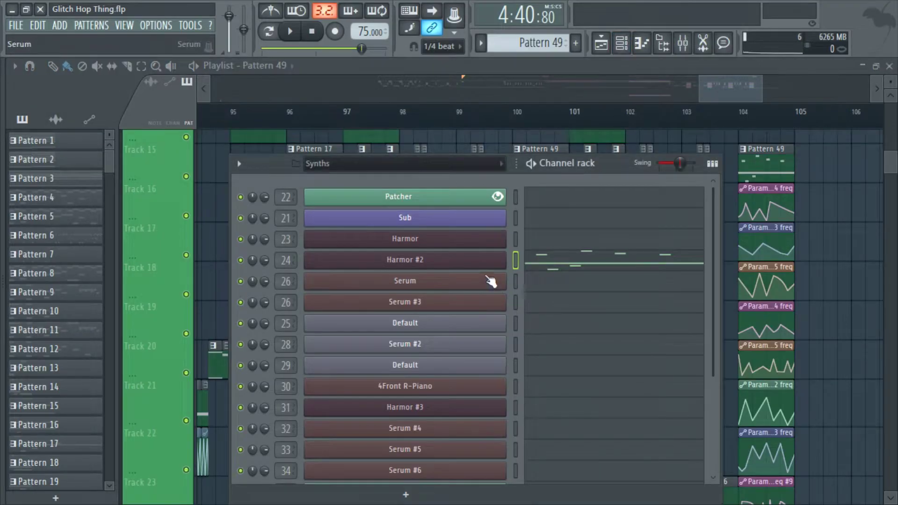
scroll(514, 295, "down", 8)
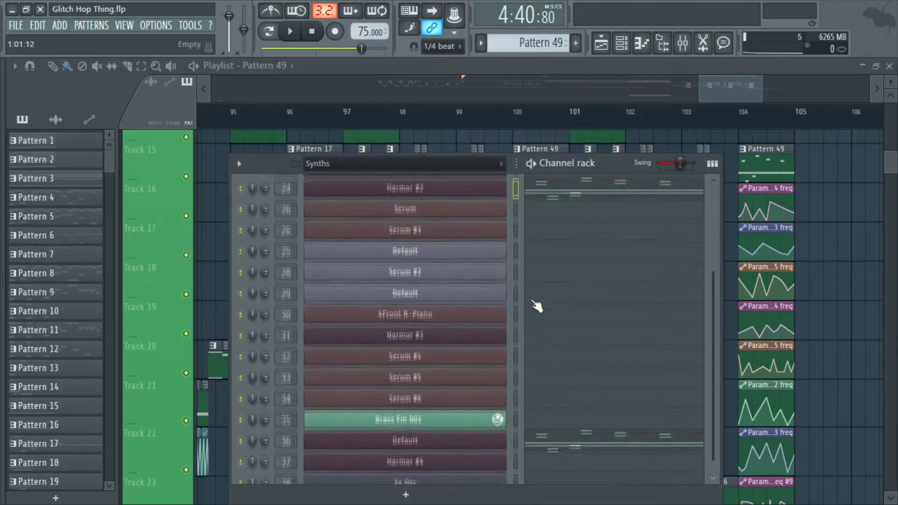
left_click(462, 420)
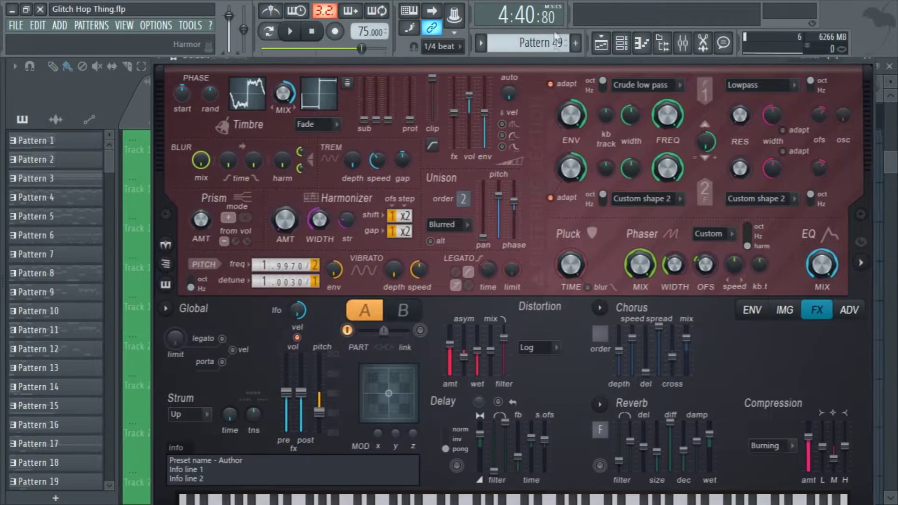
left_click(276, 500)
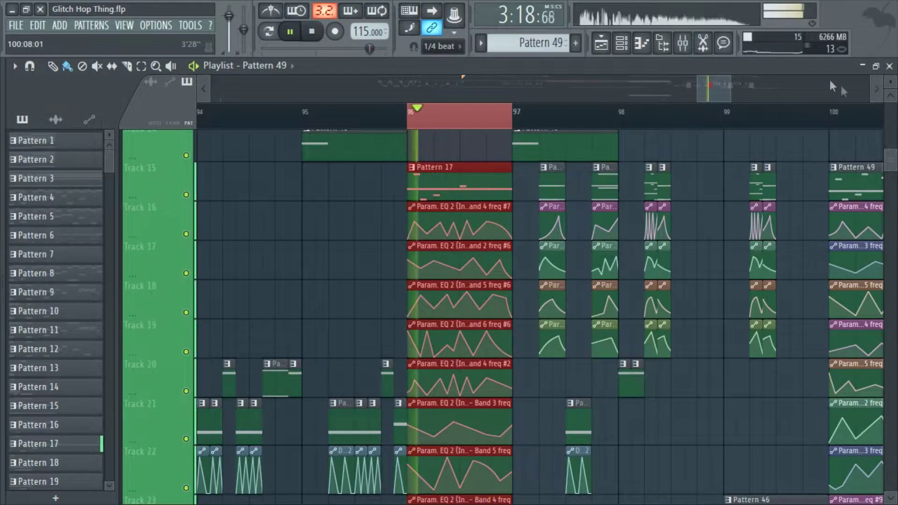
- Select Insert 36 in the mixer to show its effects chain, and stop playback
left_click(682, 42)
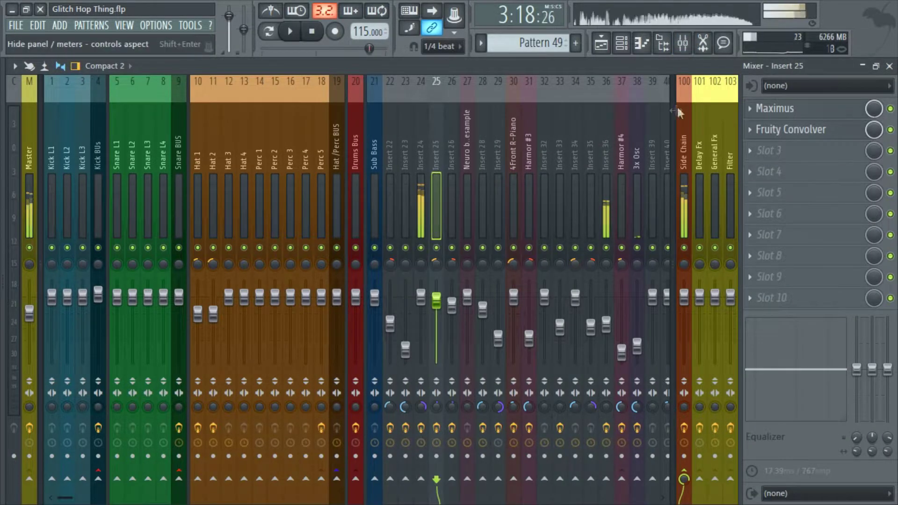
left_click(621, 43)
left_click(605, 194)
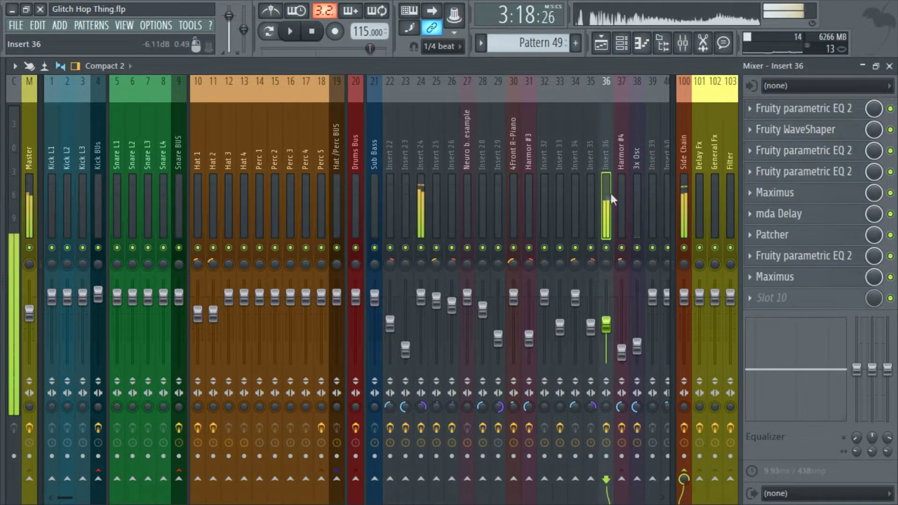
key("space")
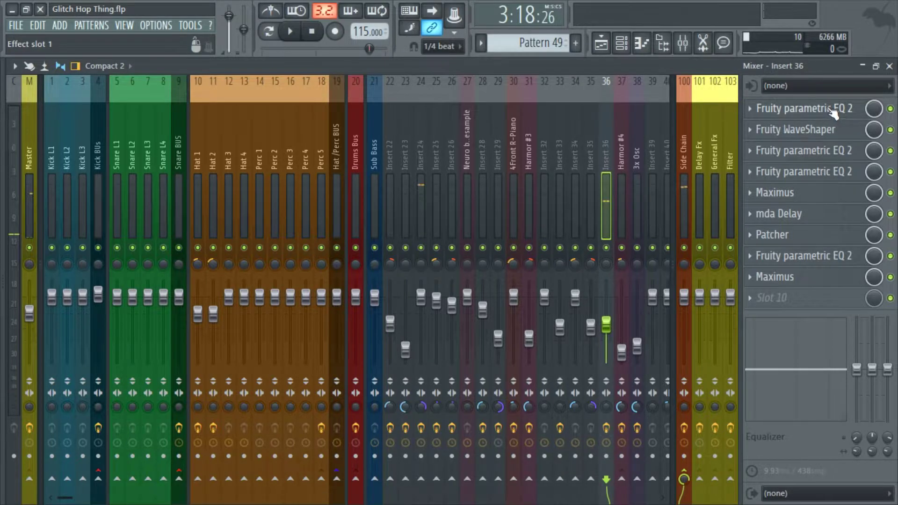
- Watch the automated band of Insert 36's first Fruity parametric EQ 2 during playback, stop, and close the EQ
left_click(832, 111)
key("space")
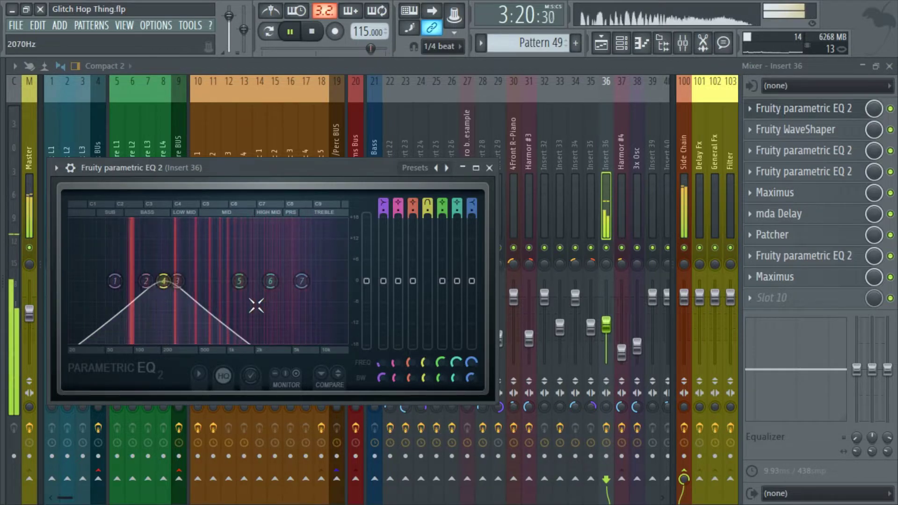
key("space")
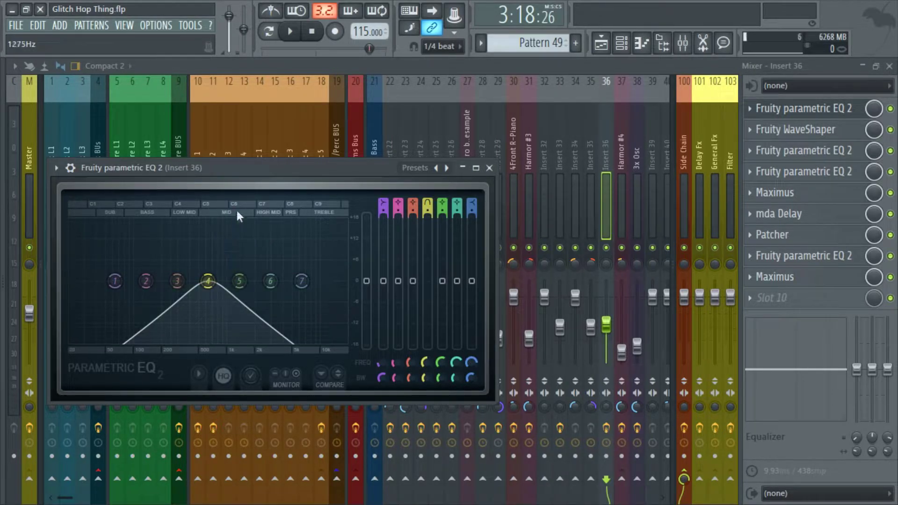
left_click_drag(337, 166, 412, 148)
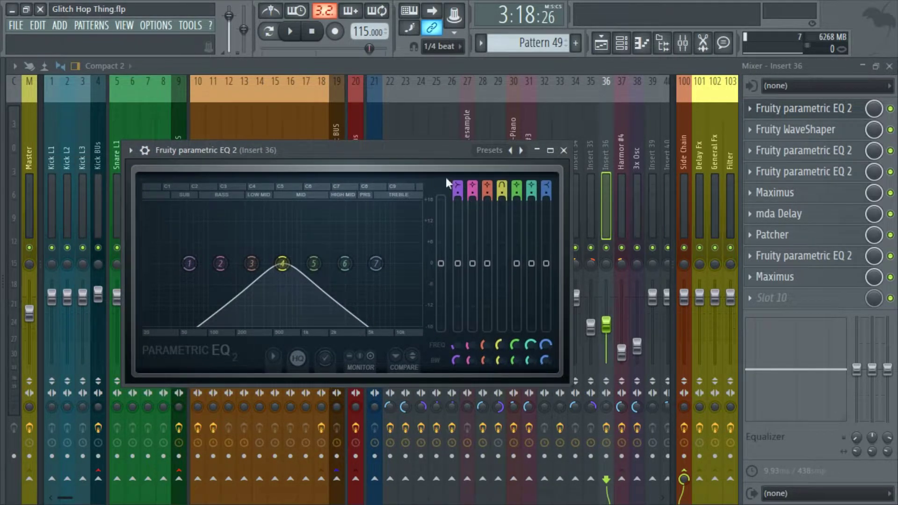
left_click(564, 150)
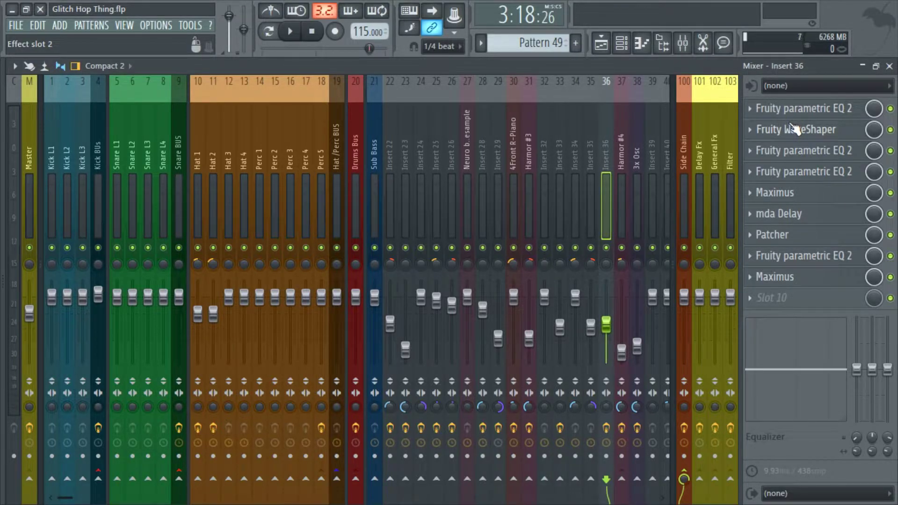
- Solo Insert 24 in the mixer during playback to hear that bass layer alone, and stop playback
left_click(460, 159)
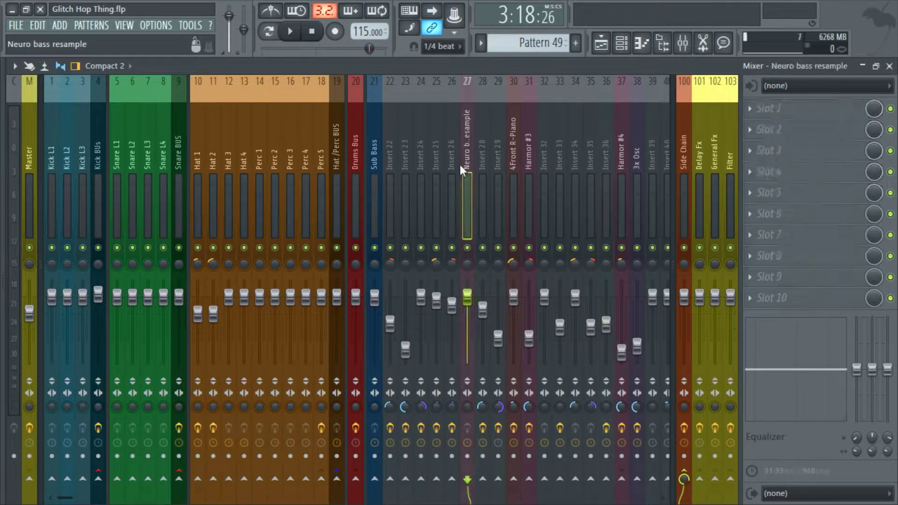
key("space")
right_click(422, 248)
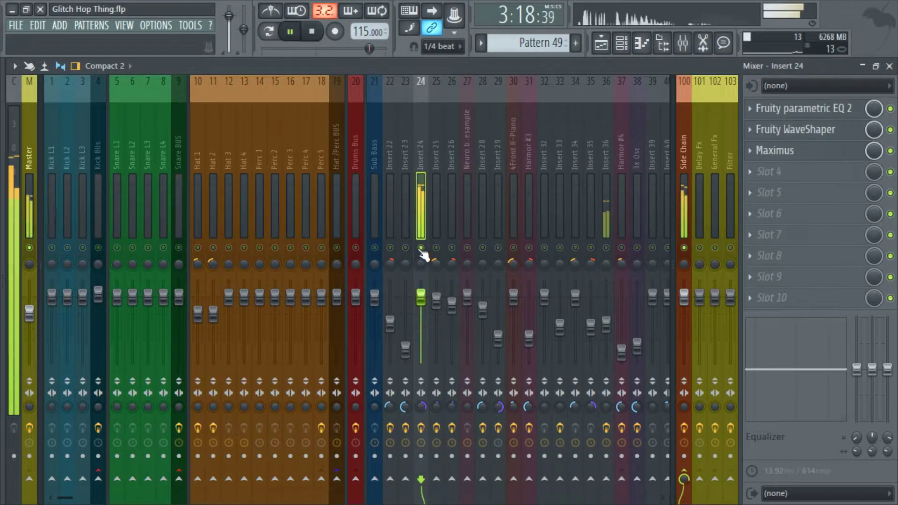
key("space")
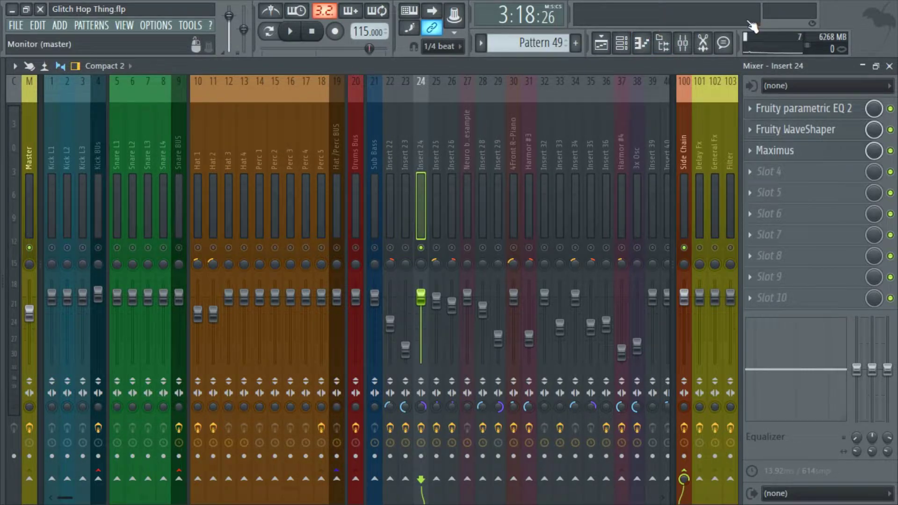
- Unsolo Insert 24 and solo Insert 36 in the mixer
left_click(542, 125)
left_click(434, 204)
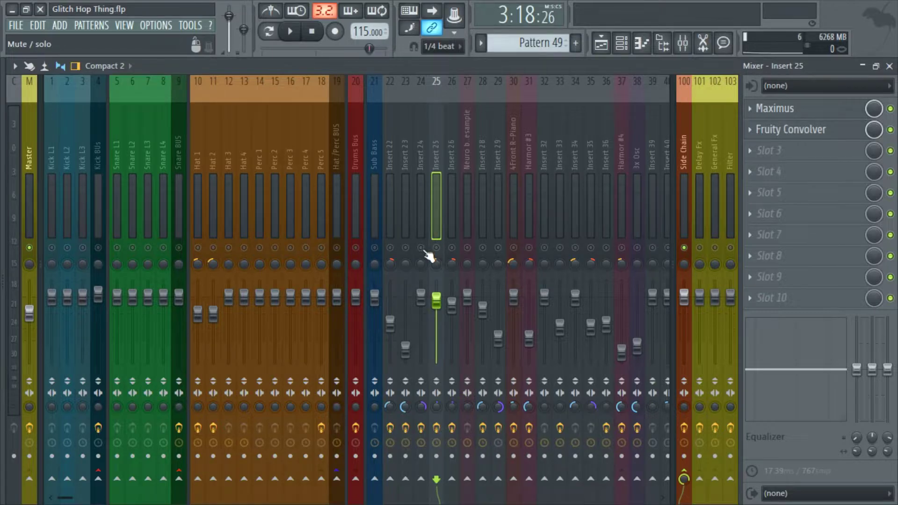
right_click(423, 249)
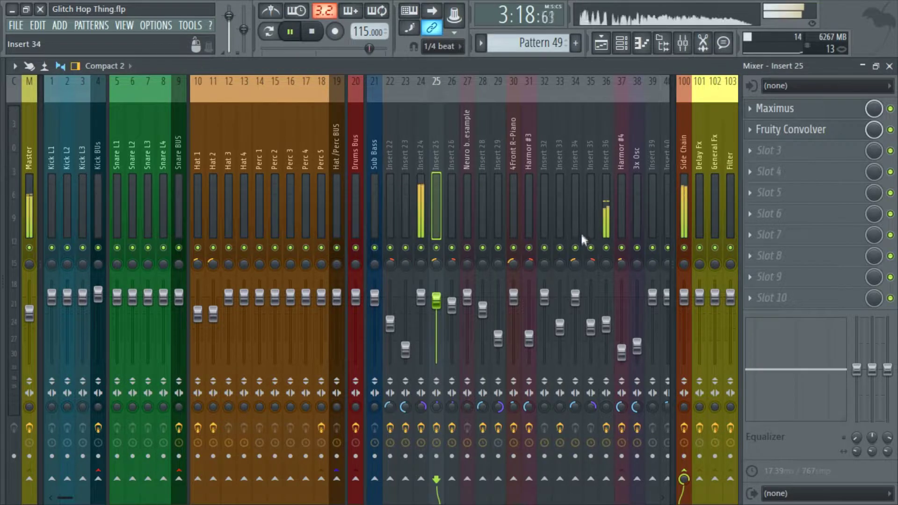
left_click(608, 198)
right_click(606, 247)
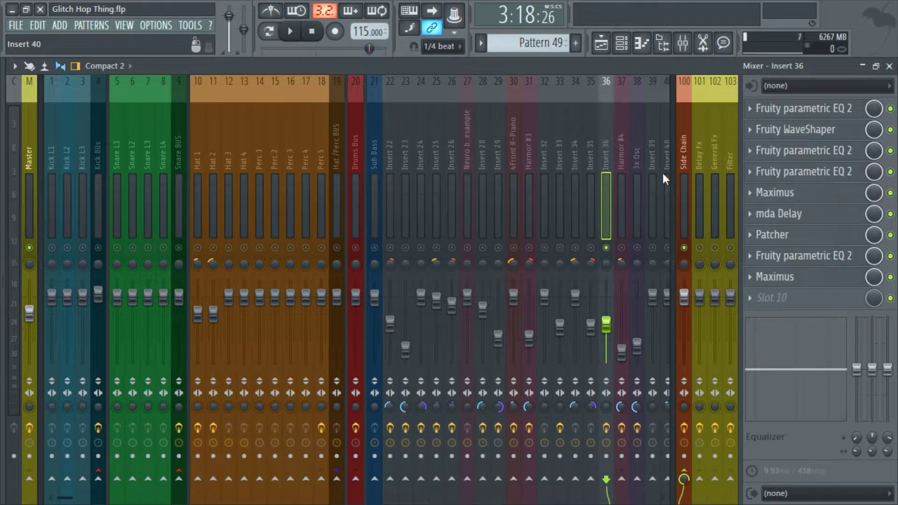
- Open Fruity WaveShaper and the first Fruity parametric EQ 2 on Insert 36, and look over the Default channel's Harmor settings
left_click(797, 129)
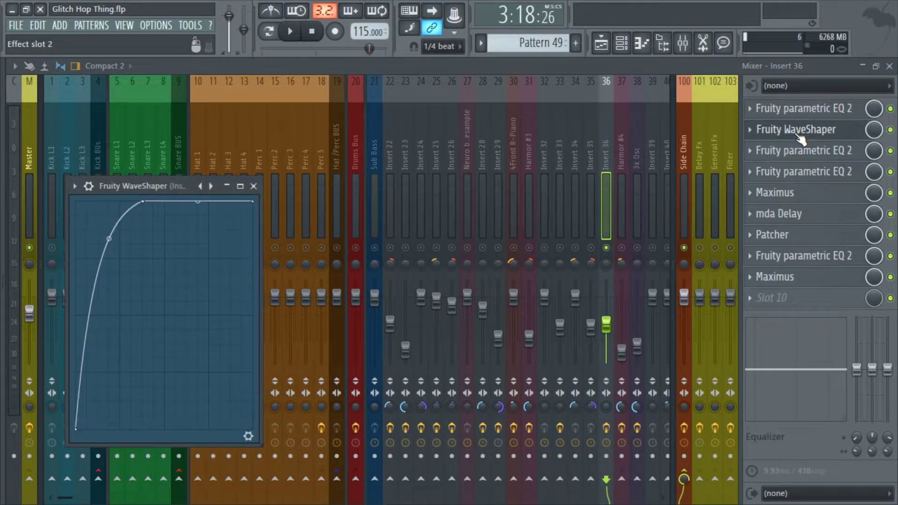
left_click(811, 113)
left_click(622, 43)
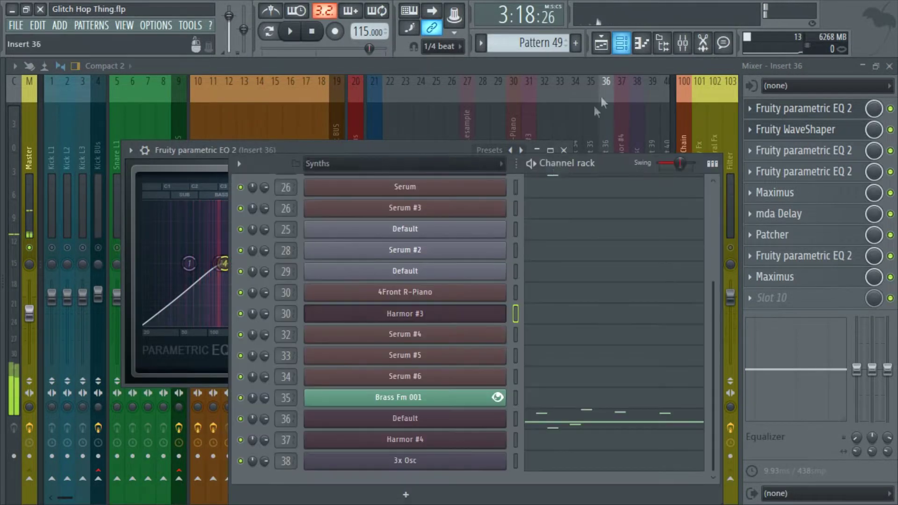
left_click(453, 420)
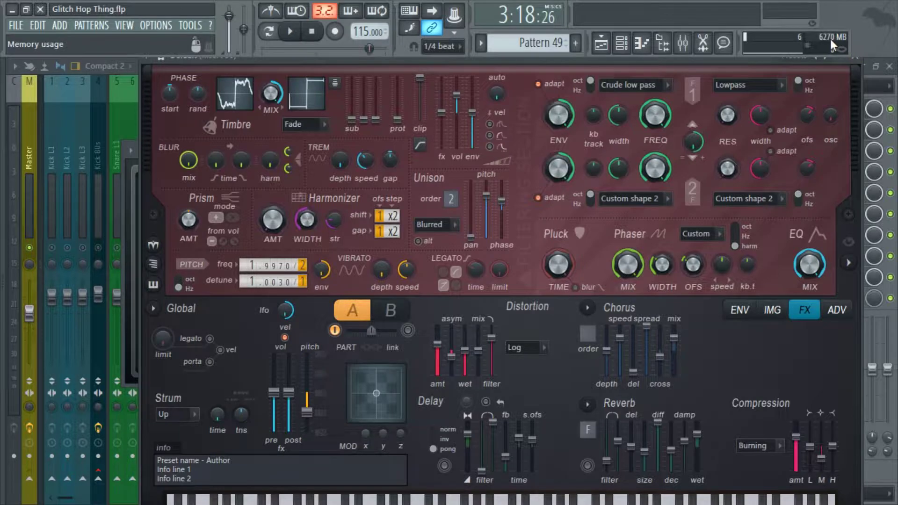
left_click(854, 59)
- Play the soloed bass while watching the first parametric EQ's moving band, stop, and close the EQ
left_click(206, 155)
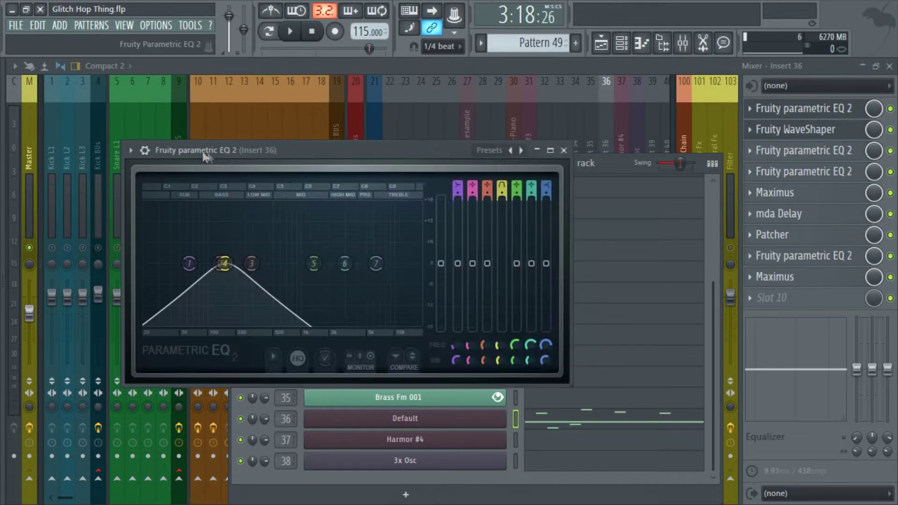
key("space")
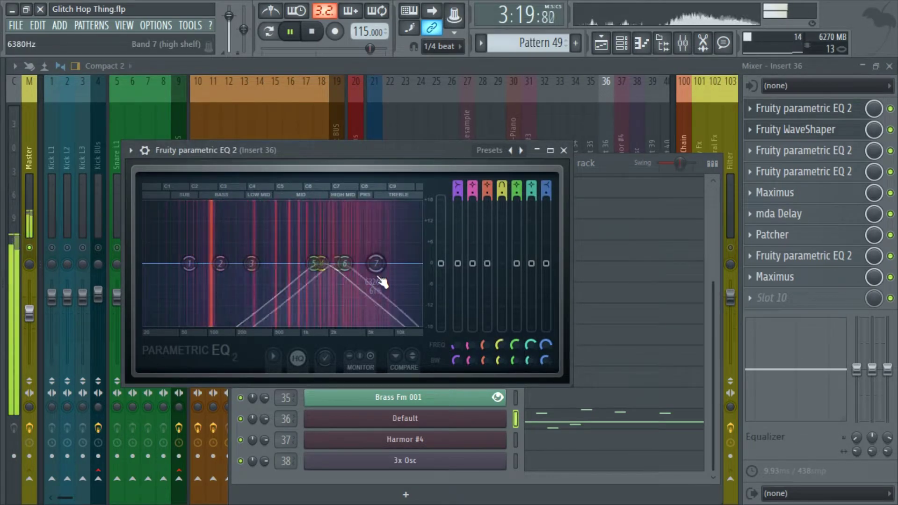
key("space")
left_click(564, 150)
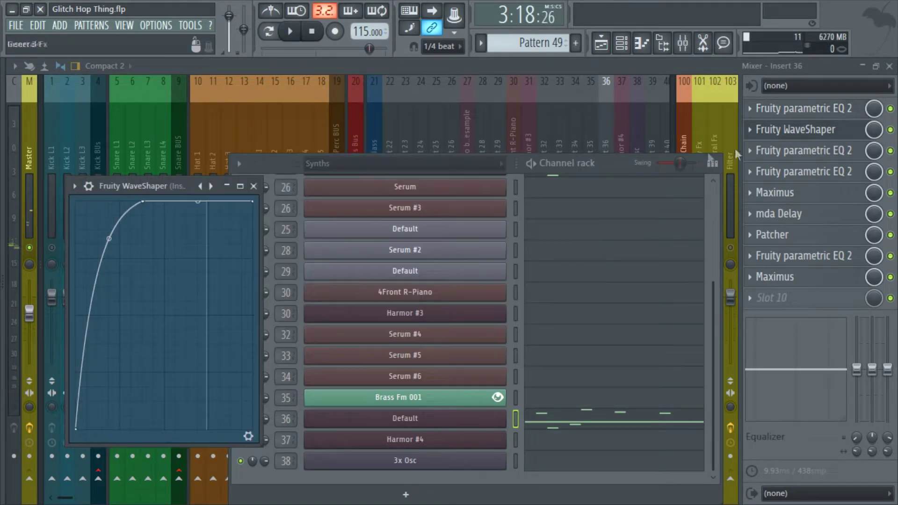
- Return to the mixer, reselect Insert 36 and start playback of its soloed bass layer
left_click(592, 84)
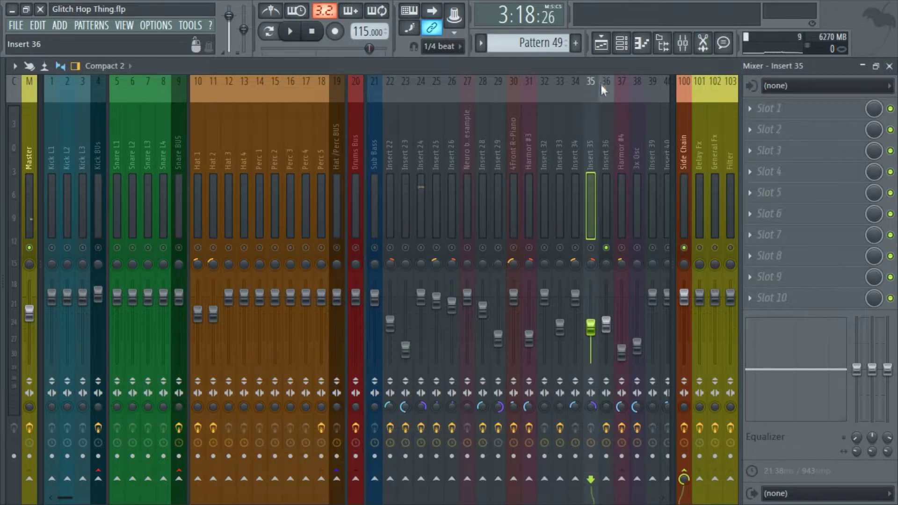
left_click(604, 84)
key("space")
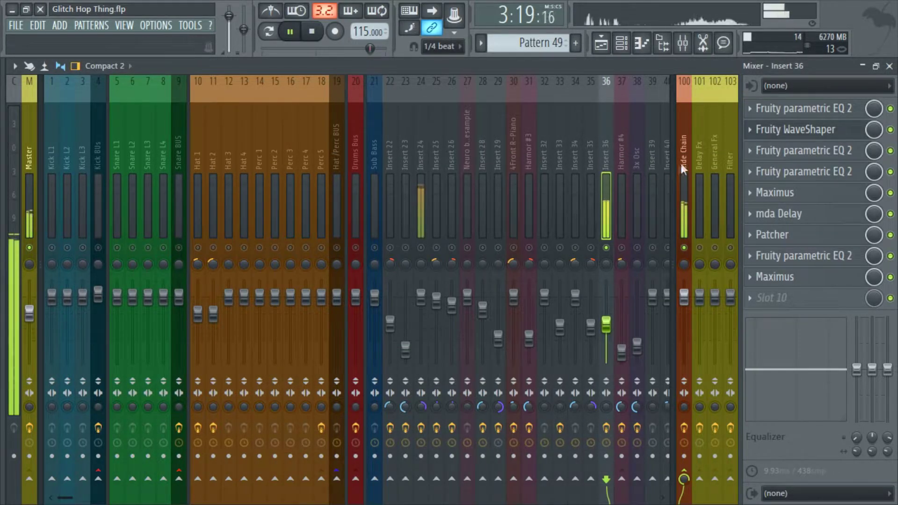
- Play the soloed Insert 36 bass layer once more and stop playback
key("space")
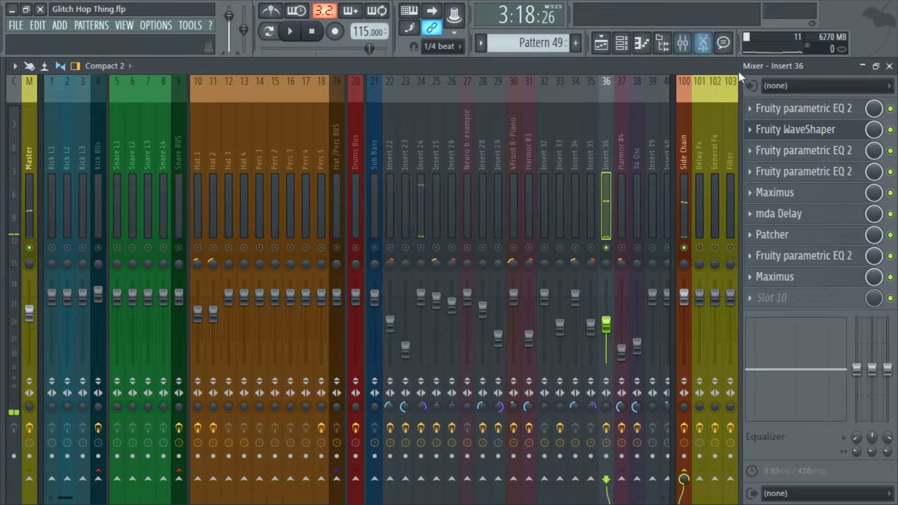
key("space")
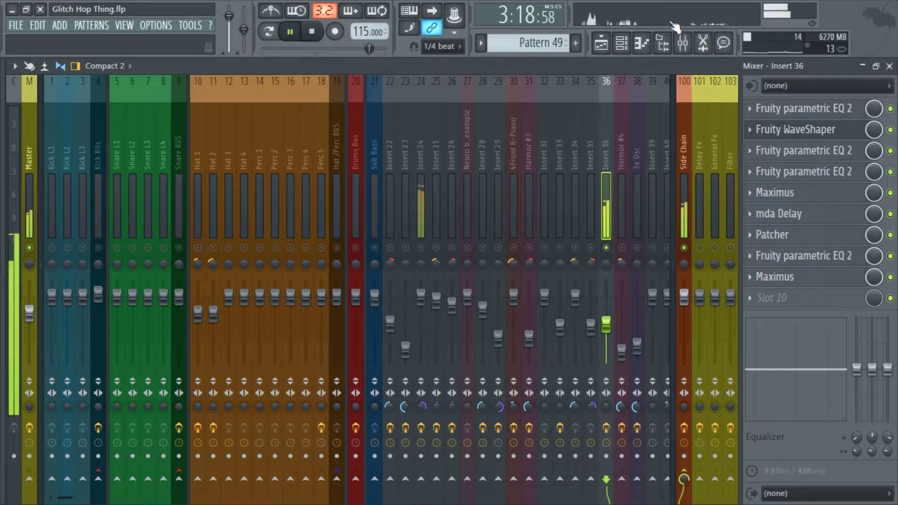
key("space")
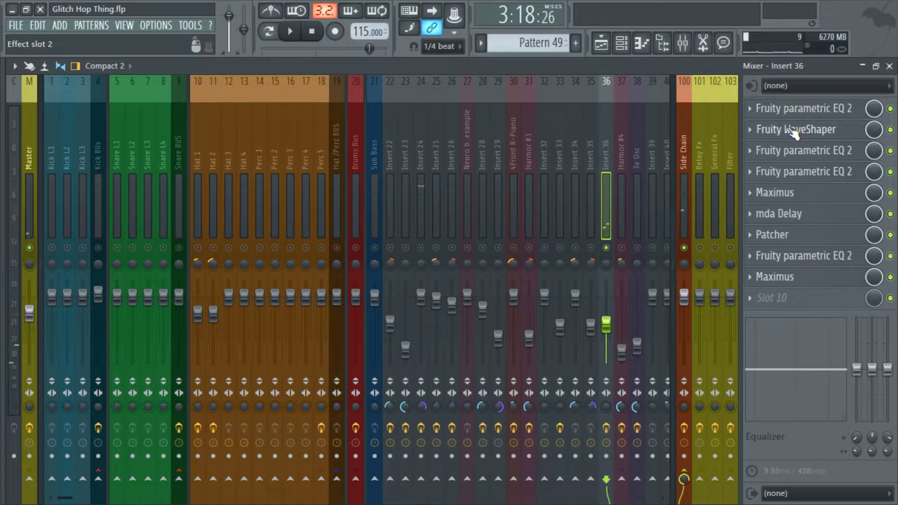
- Unmute Insert 24 alongside Insert 36, play both layers together, and raise Insert 36's volume to -4.7 dB
left_click(435, 249)
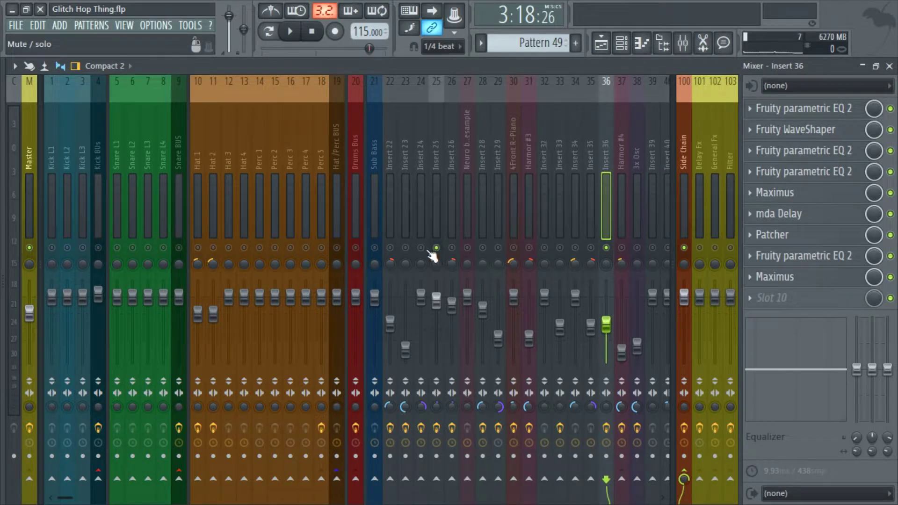
right_click(421, 248)
key("space")
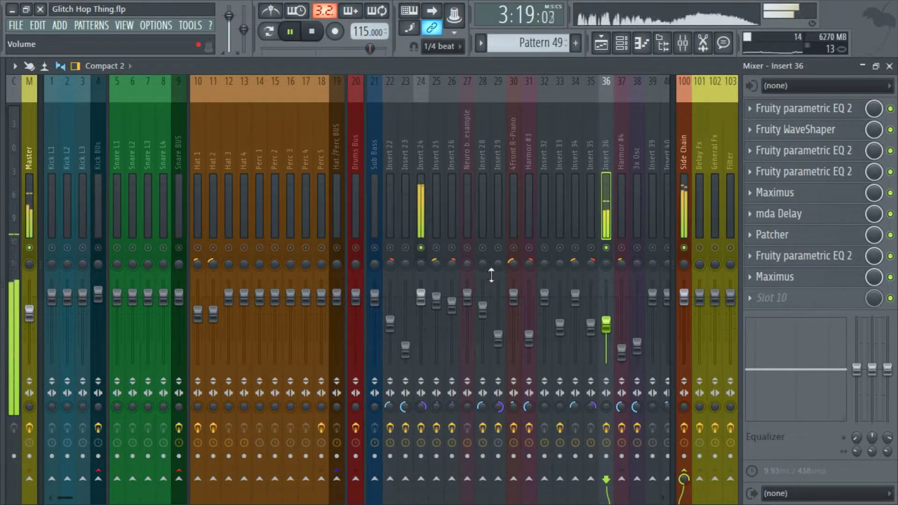
left_click_drag(606, 324, 608, 311)
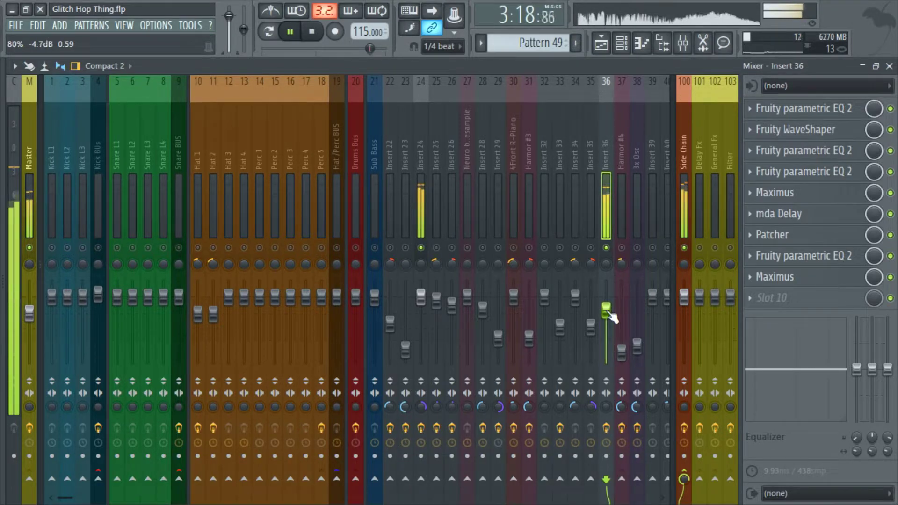
key("space")
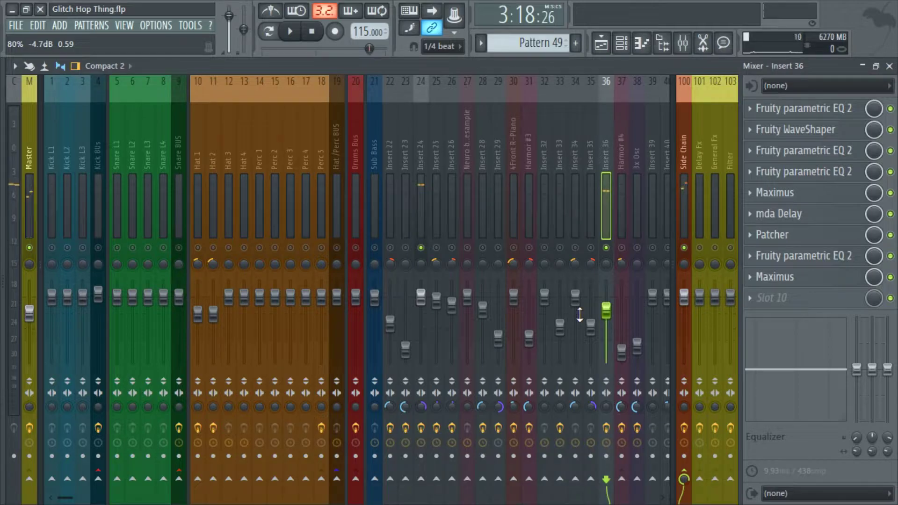
- Solo Insert 36, bypass all its effects except the first parametric EQ, and play the result
right_click(611, 251)
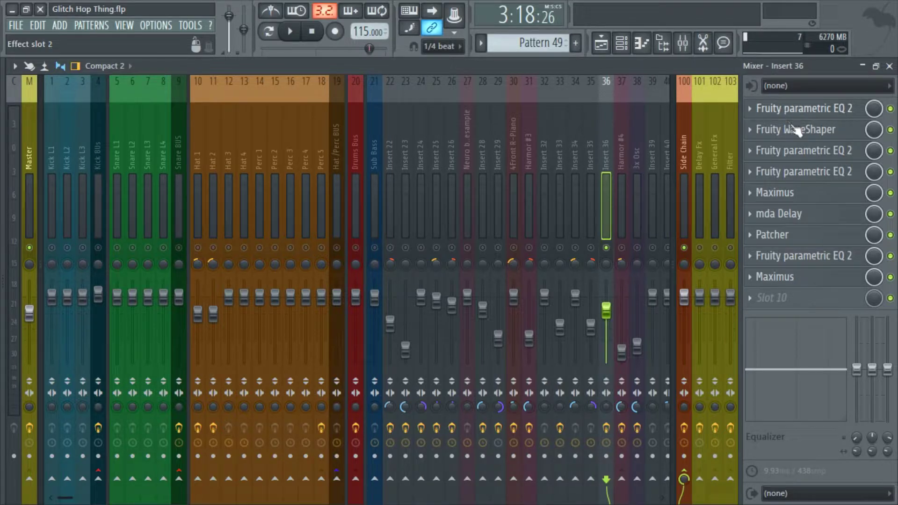
left_click_drag(889, 173, 887, 216)
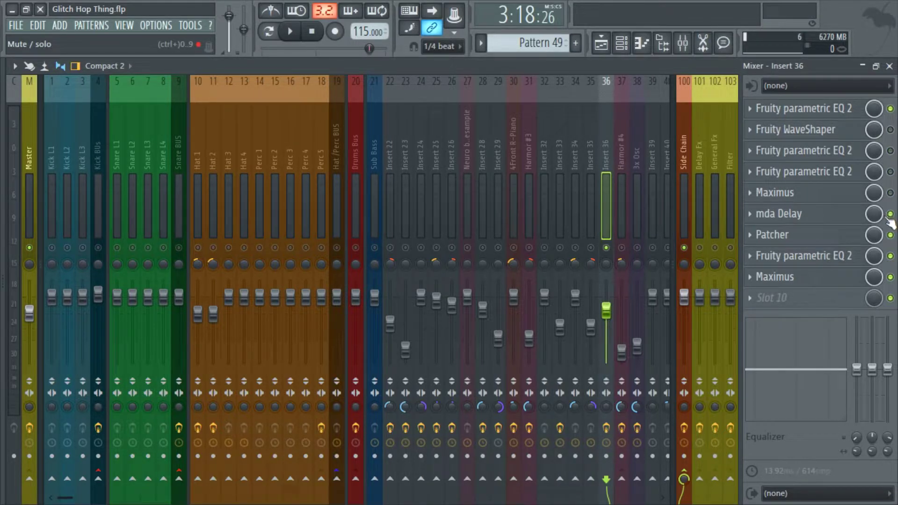
key("space")
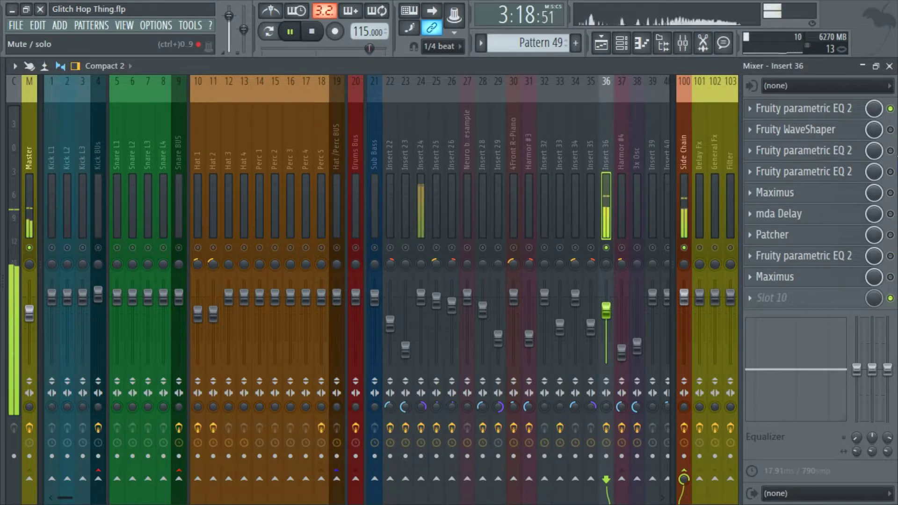
key("space")
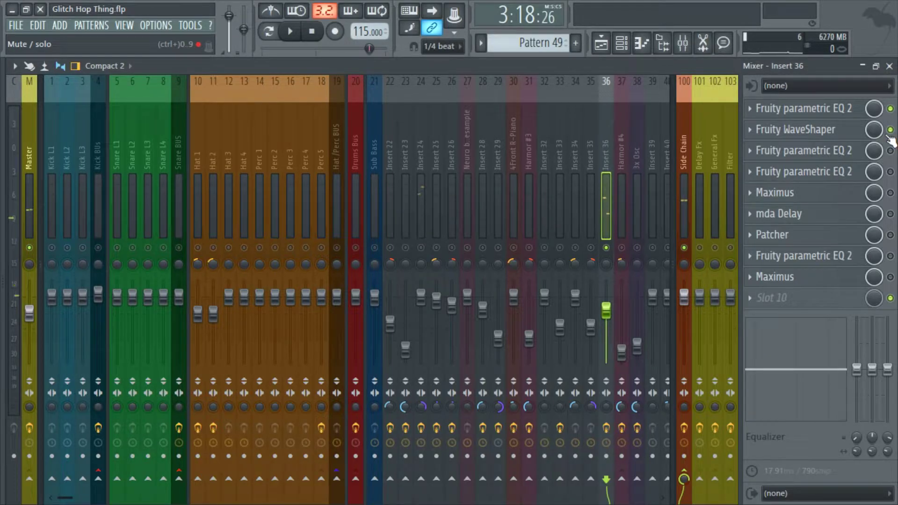
- Play Insert 36 with Fruity WaveShaper re-enabled, stop, and check the WaveShaper's window before closing it
key("space")
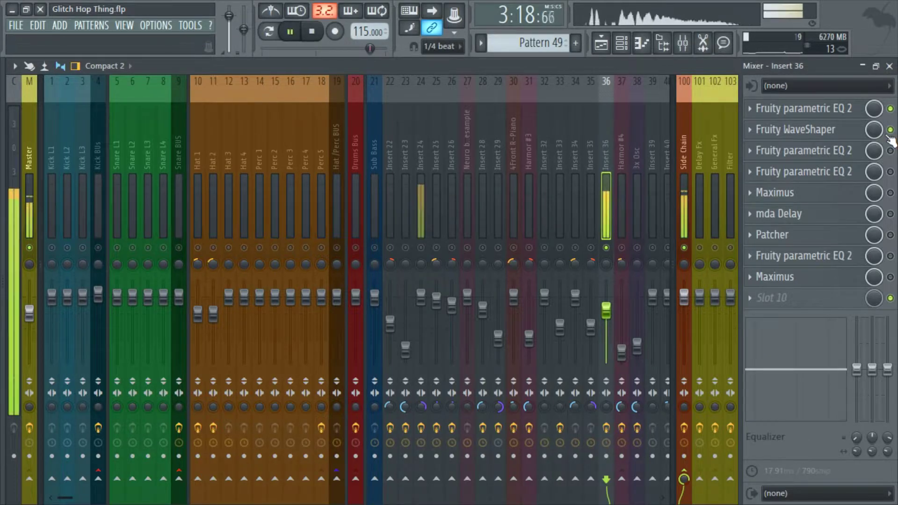
key("space")
left_click(817, 132)
key("Escape")
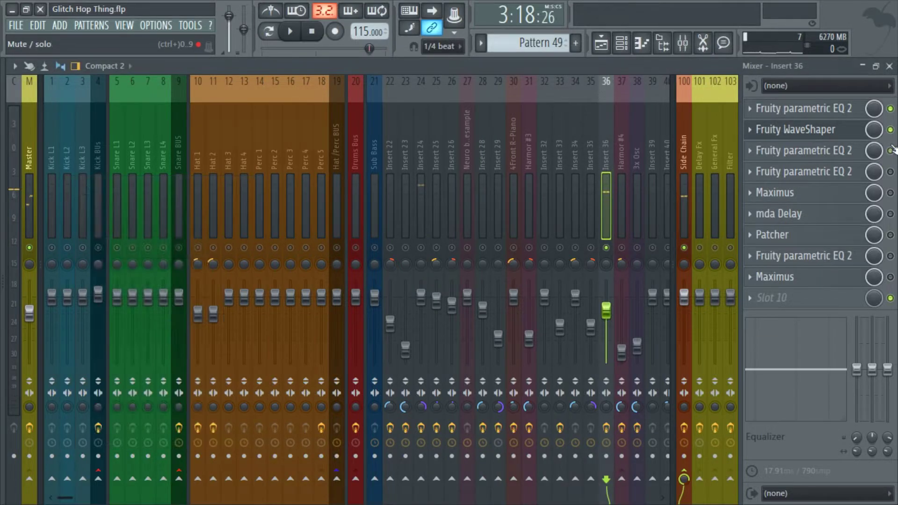
- Open the re-enabled second parametric EQ, move band 3 up in frequency close to band 4 during playback, and close the EQ
left_click(849, 151)
key("space")
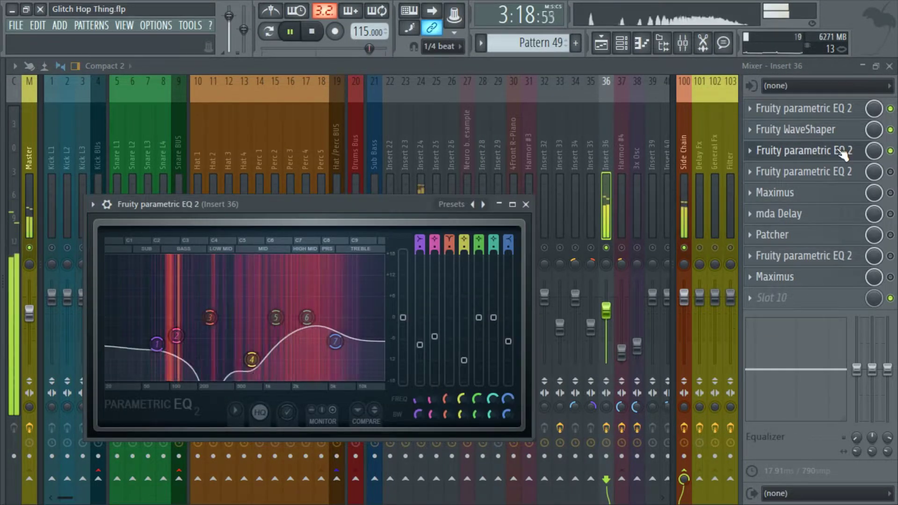
left_click_drag(210, 318, 244, 317)
key("space")
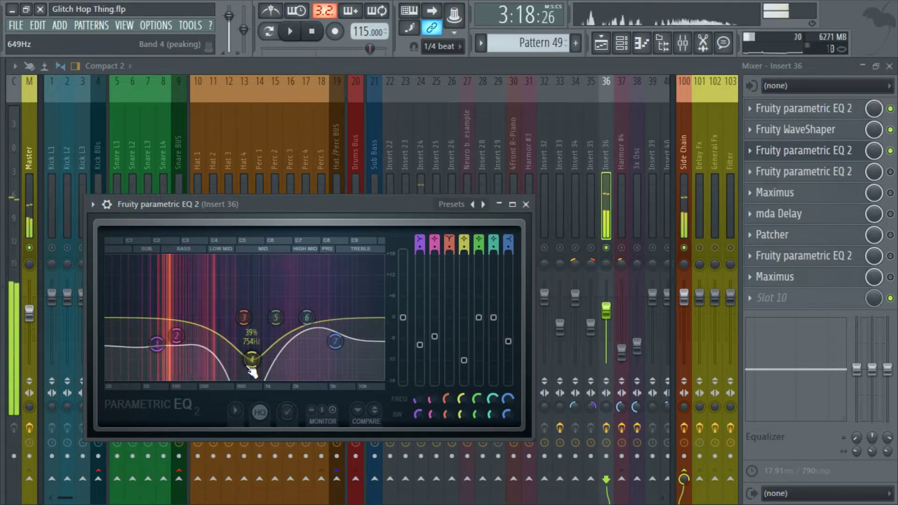
left_click_drag(290, 204, 384, 73)
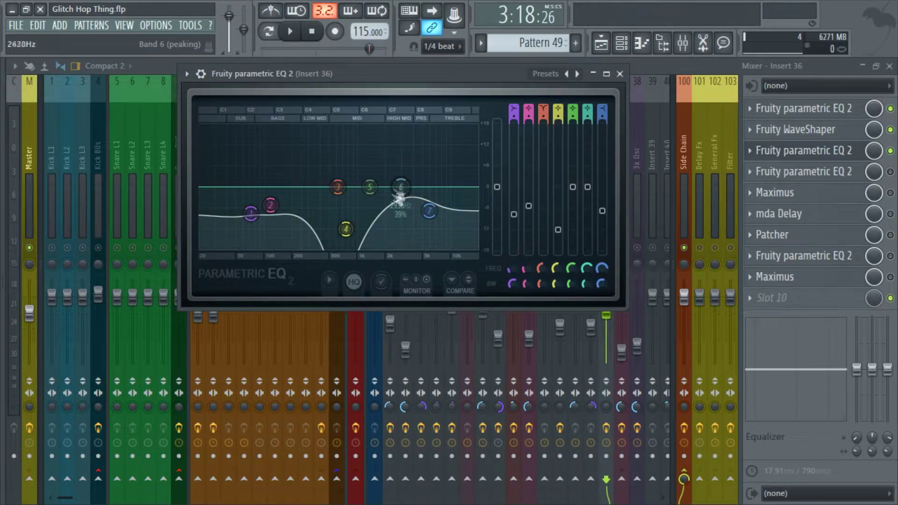
left_click(620, 73)
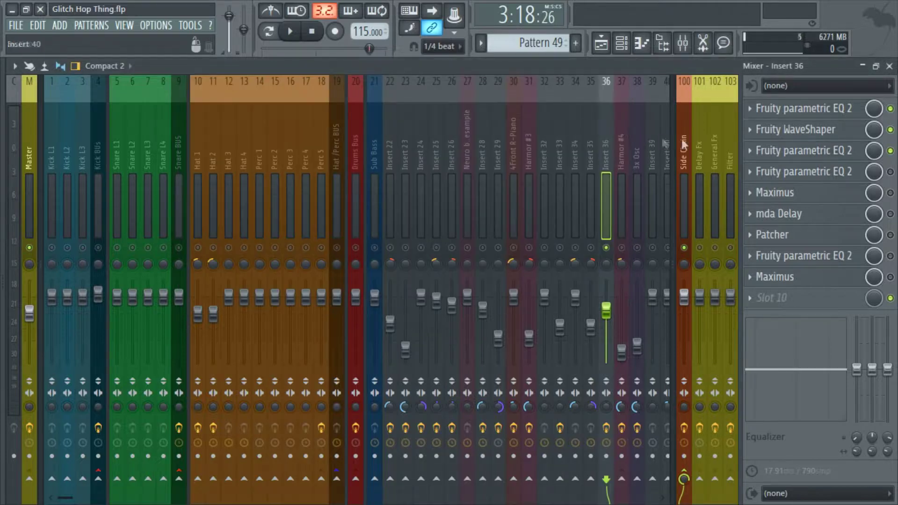
- Re-enable the third parametric EQ on Insert 36, play while watching its moving bands, and close it
left_click(890, 171)
left_click(828, 173)
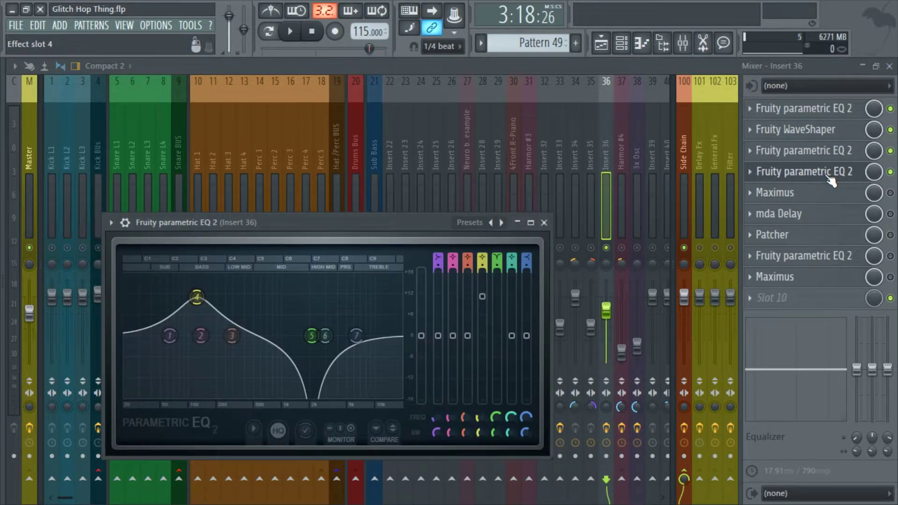
key("space")
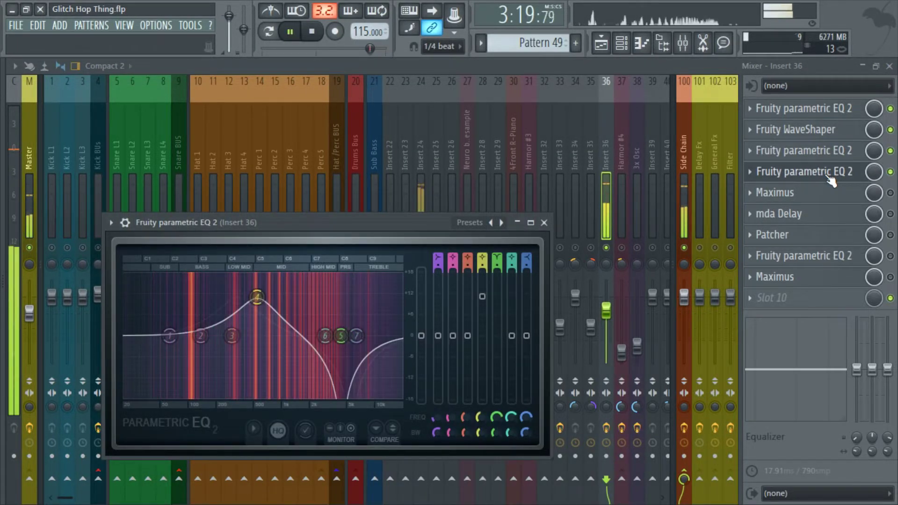
key("space")
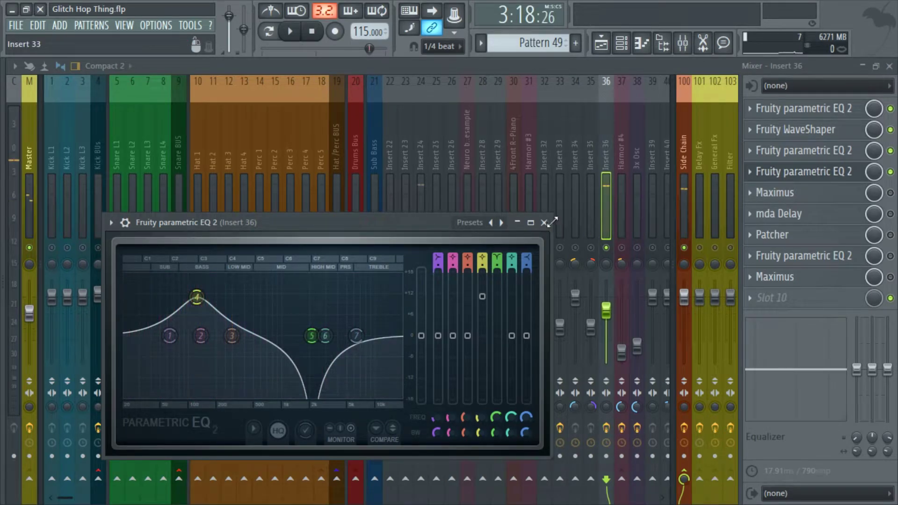
left_click(544, 223)
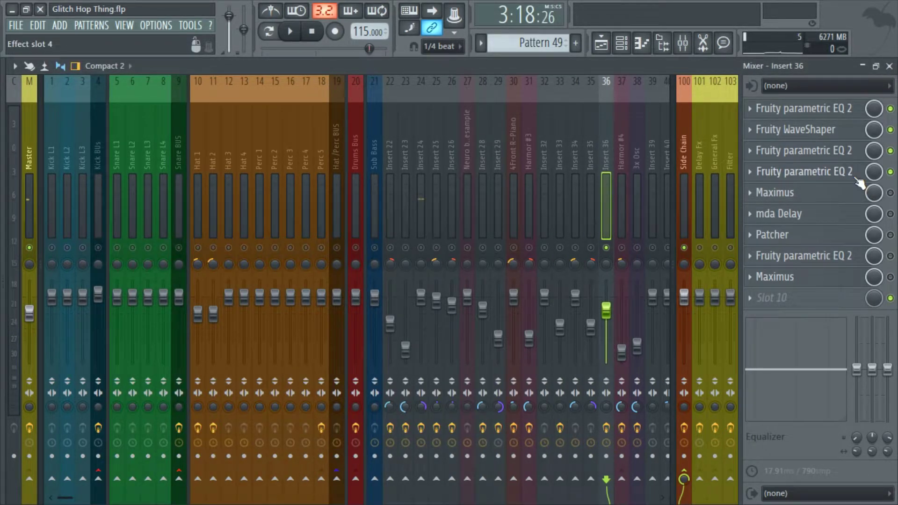
- Reopen Insert 36's third parametric EQ, look over its bands and the Patcher effect map, and close the EQ
left_click(443, 210)
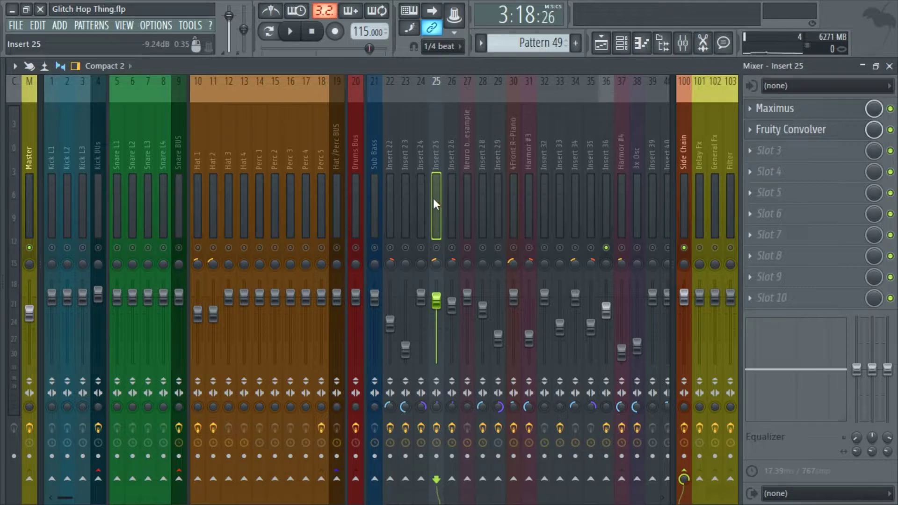
left_click(605, 187)
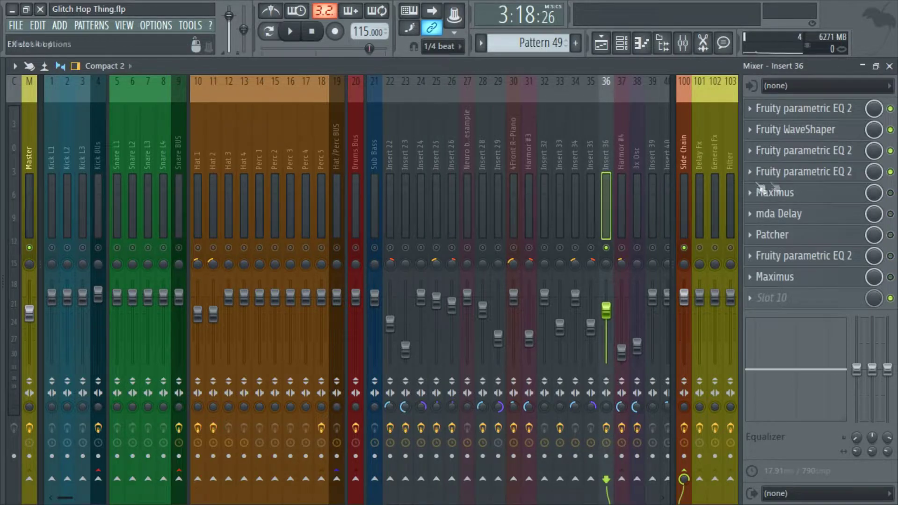
left_click(823, 171)
left_click_drag(343, 224, 418, 158)
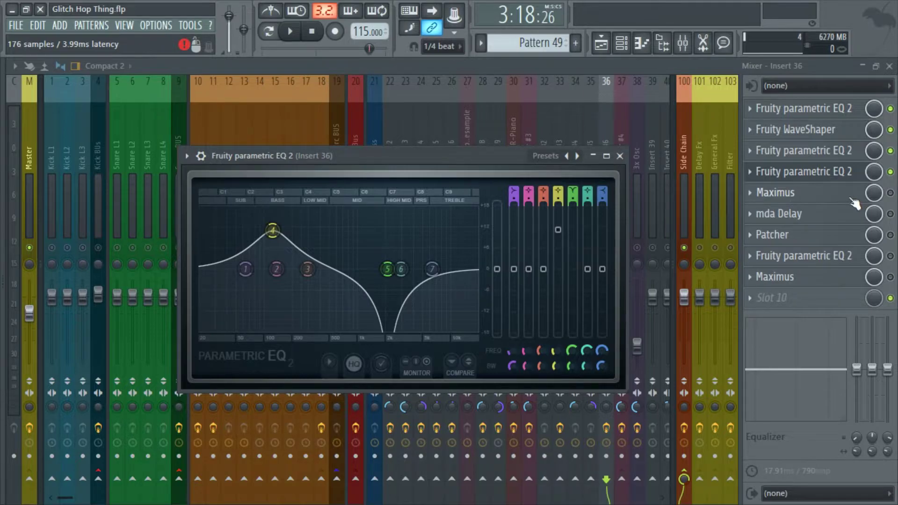
left_click(816, 241)
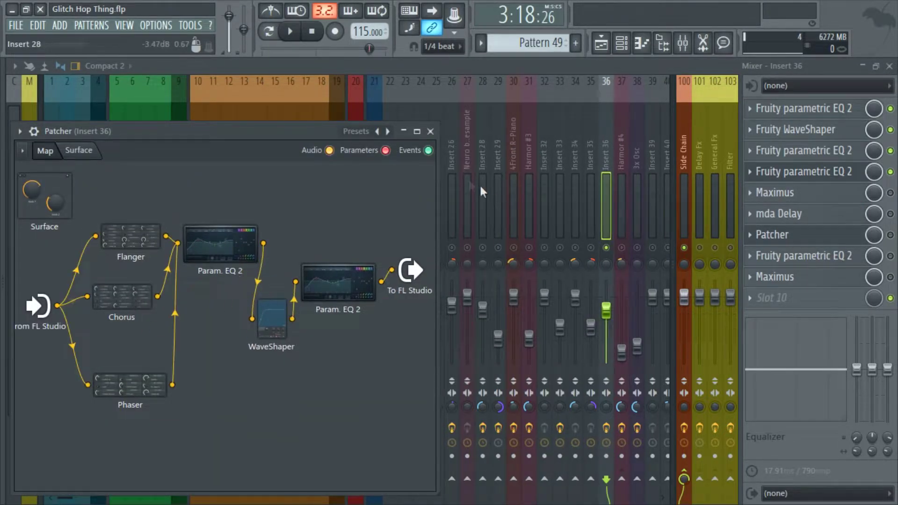
double_click(337, 283)
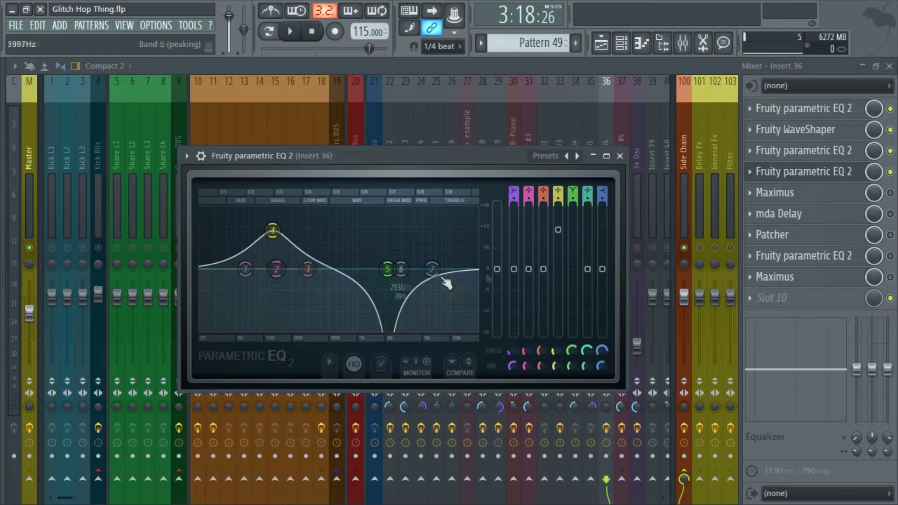
left_click(619, 156)
- Re-enable the first Maximus in Insert 36's chain and return to Insert 36 after briefly selecting Insert 22
left_click(767, 192)
left_click(804, 196)
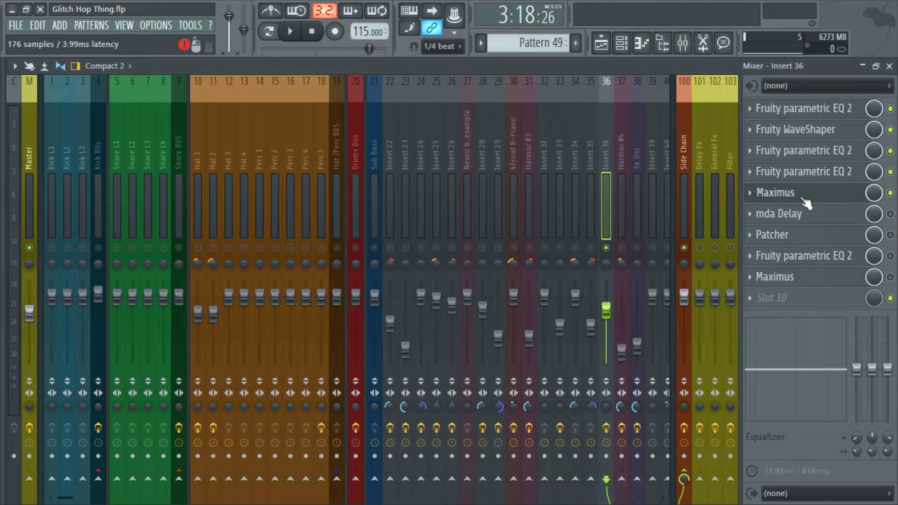
left_click(805, 201)
left_click(387, 201)
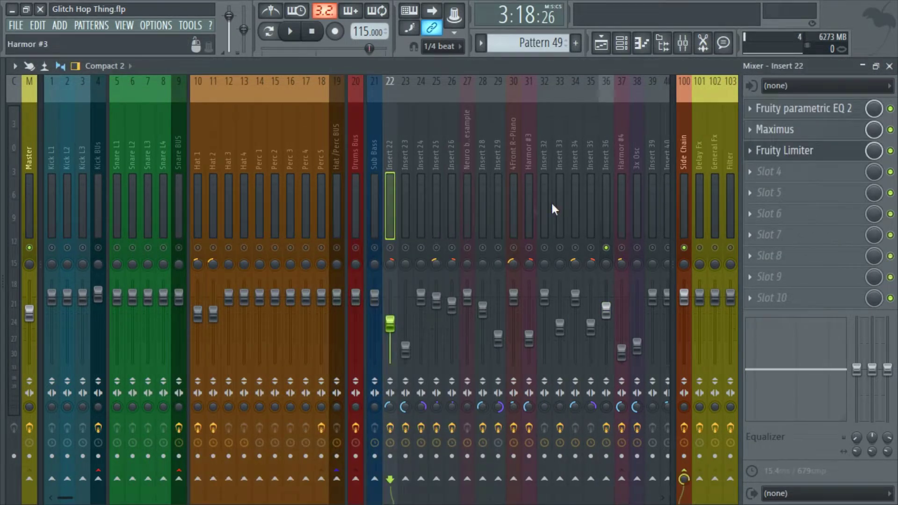
left_click(605, 201)
- Examine the low, mid, high and master compression curves in Insert 36's first Maximus, then close it
left_click(802, 193)
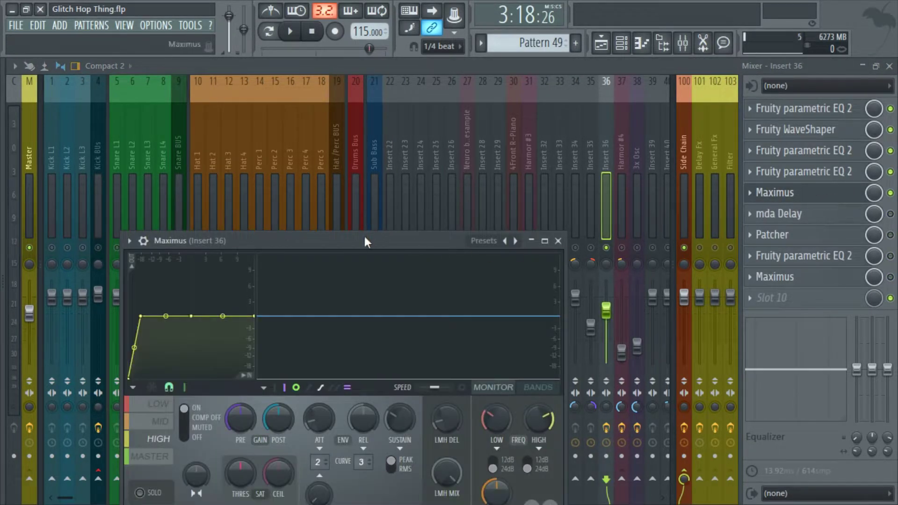
left_click_drag(364, 241, 467, 140)
left_click(263, 302)
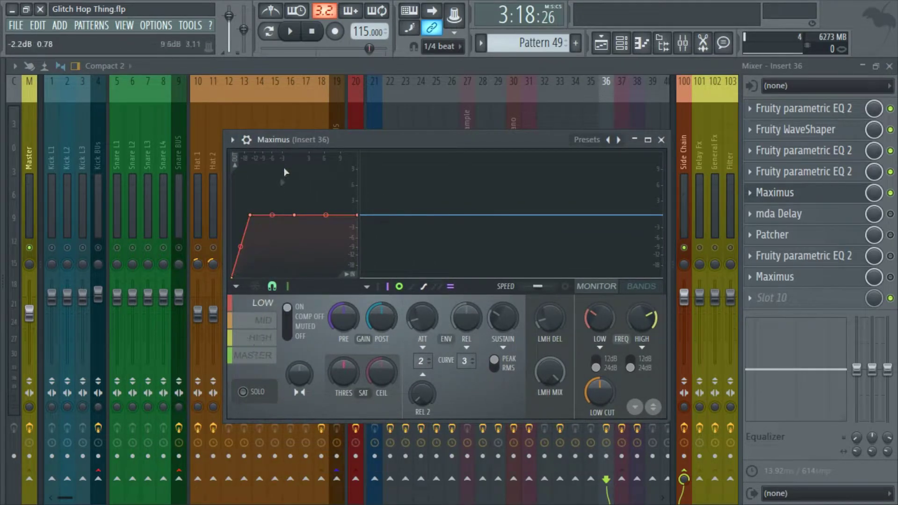
left_click(250, 337)
left_click(251, 327)
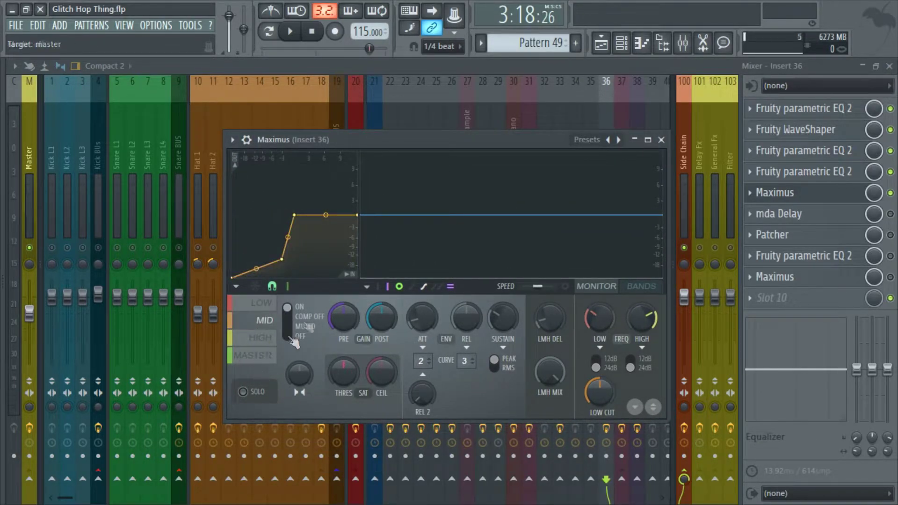
left_click(256, 356)
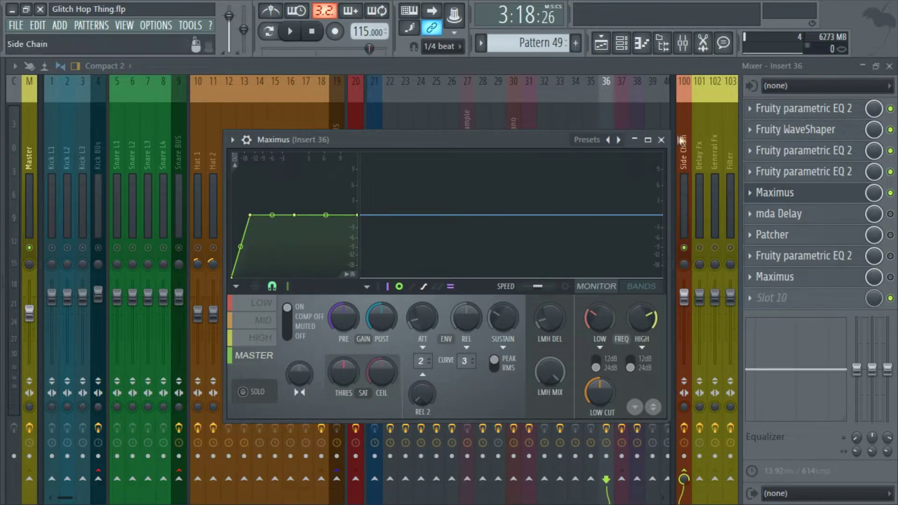
left_click(661, 139)
- Re-enable mda Delay on Insert 36, look over its delay, feedback and mix settings, and close it
left_click(860, 219)
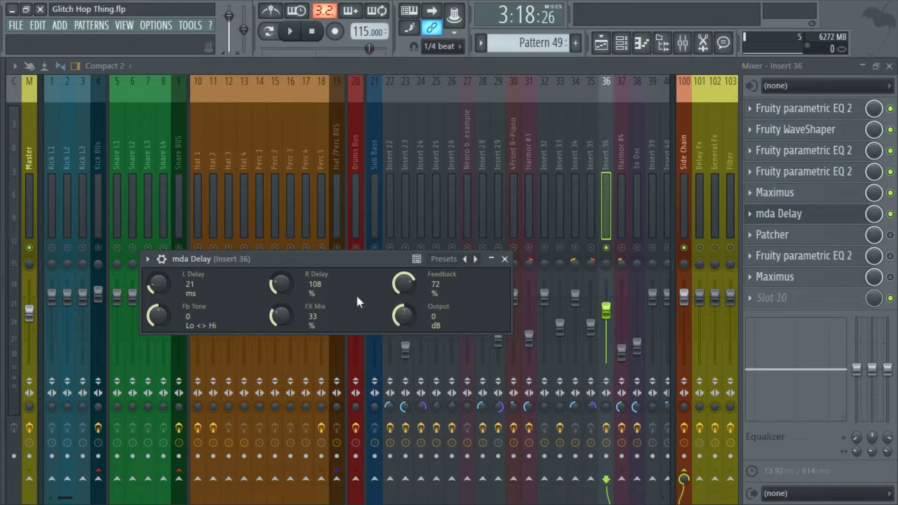
left_click_drag(314, 260, 410, 173)
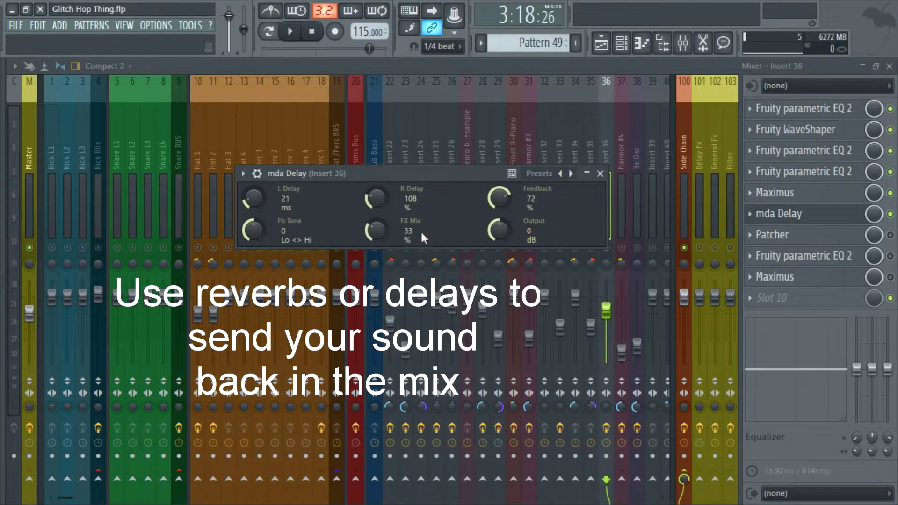
left_click(600, 174)
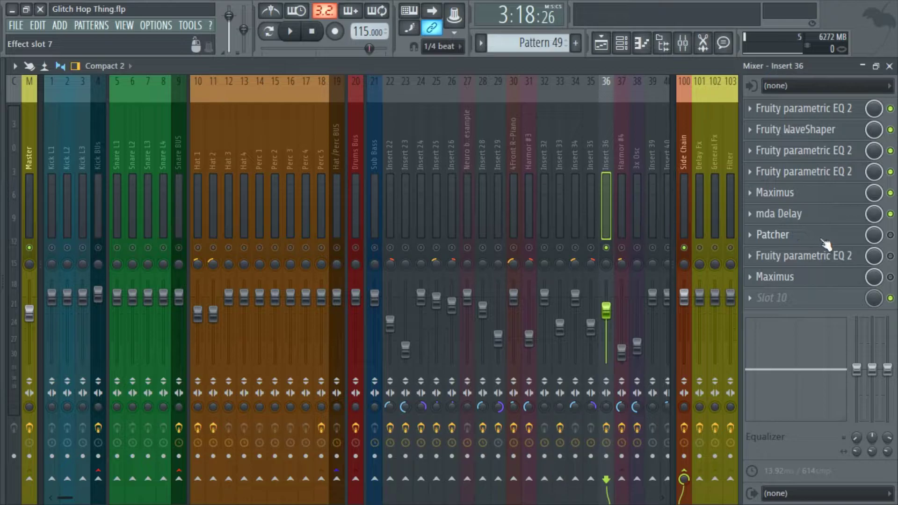
- Re-enable Patcher on Insert 36 and play the bass while checking the filter movement in the third parametric EQ
left_click(889, 234)
key("space")
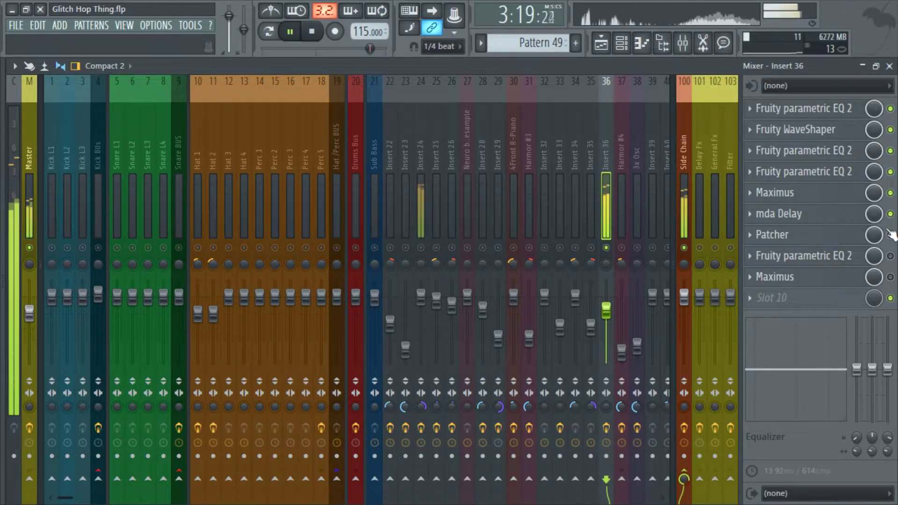
key("space")
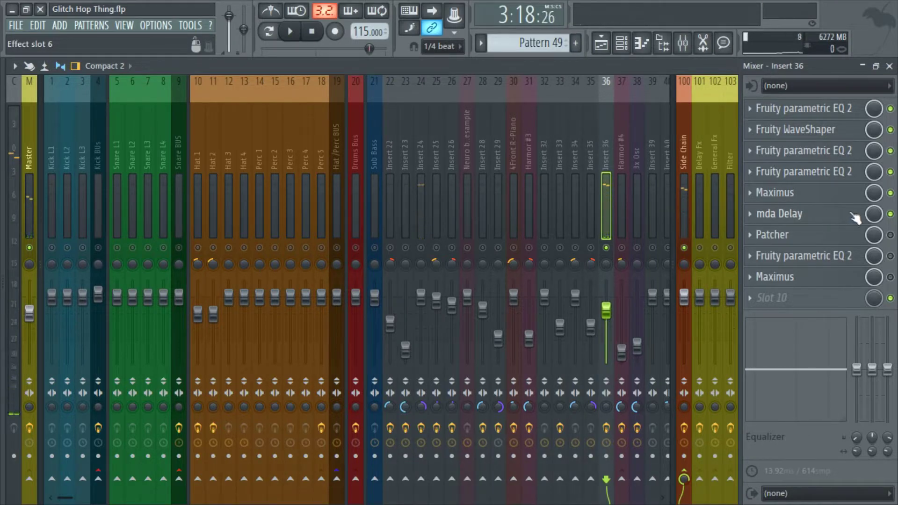
left_click(860, 172)
key("space")
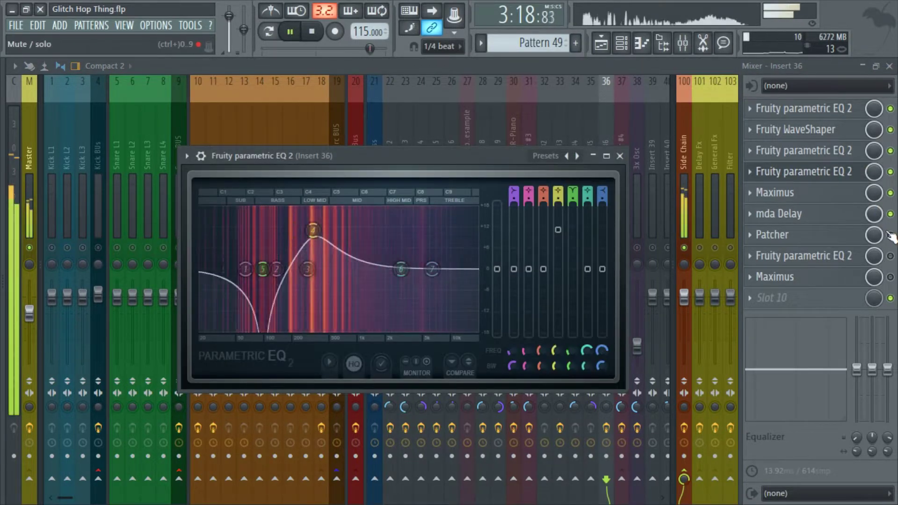
key("space")
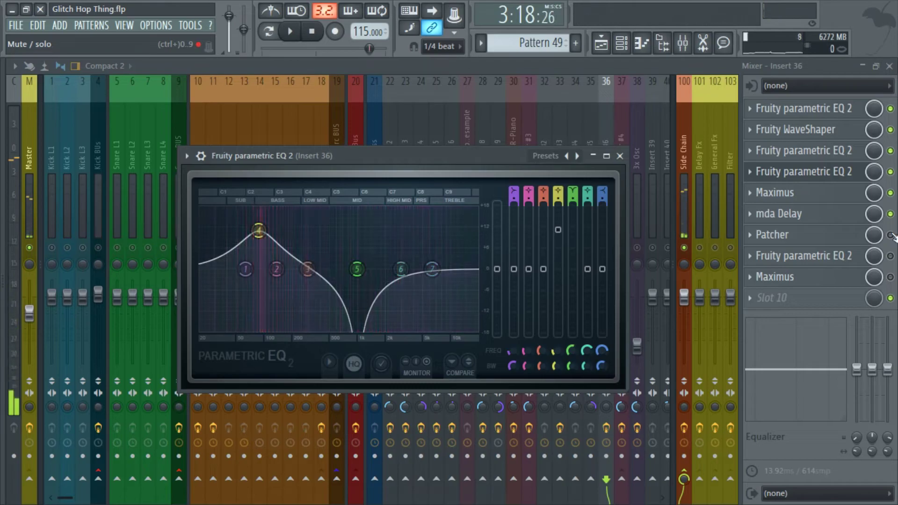
key("Escape")
- Open Insert 36's Patcher and spread out the Flanger, Chorus, Phaser, first Param. EQ 2 and WaveShaper modules on its map
left_click(792, 239)
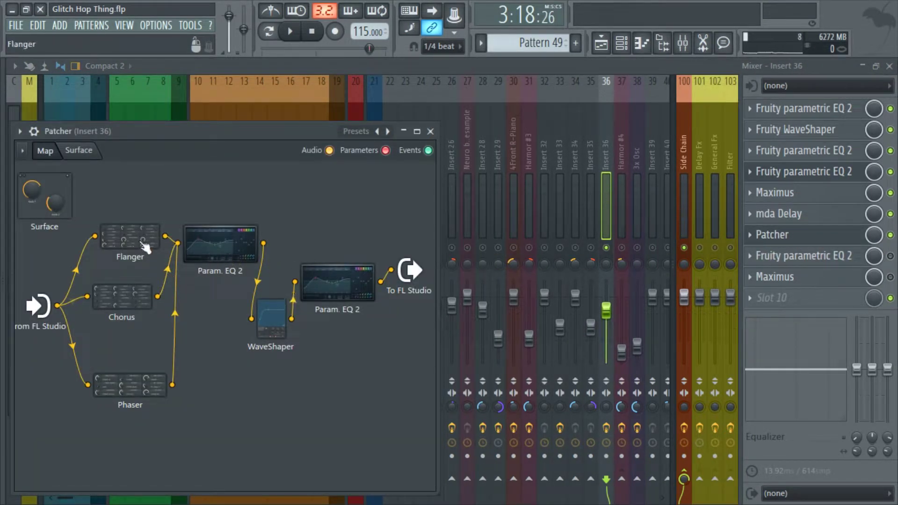
left_click_drag(126, 239, 135, 201)
left_click_drag(130, 376, 133, 342)
left_click_drag(122, 294, 124, 277)
left_click_drag(220, 243, 228, 273)
left_click_drag(271, 323, 294, 324)
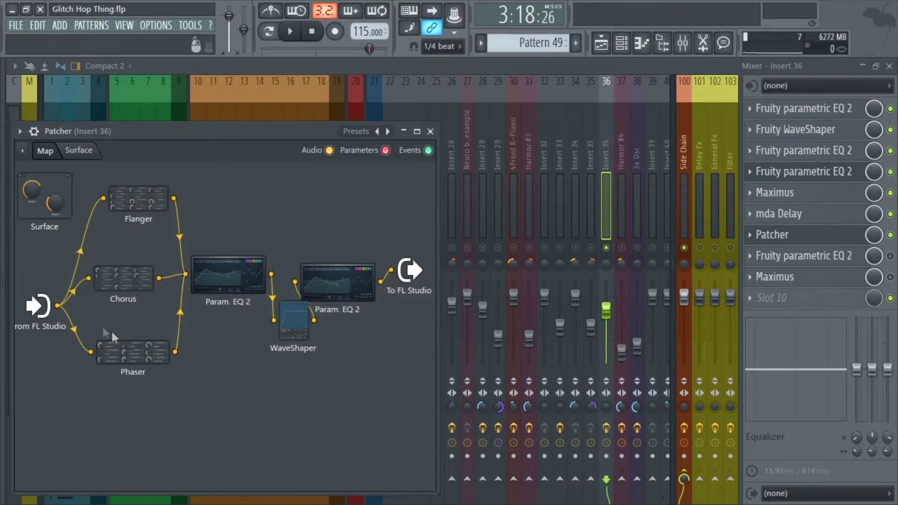
- Play the bass through Patcher, examine the first Param. EQ 2's curve enlarged, and close the EQ
key("space")
key("space")
double_click(233, 281)
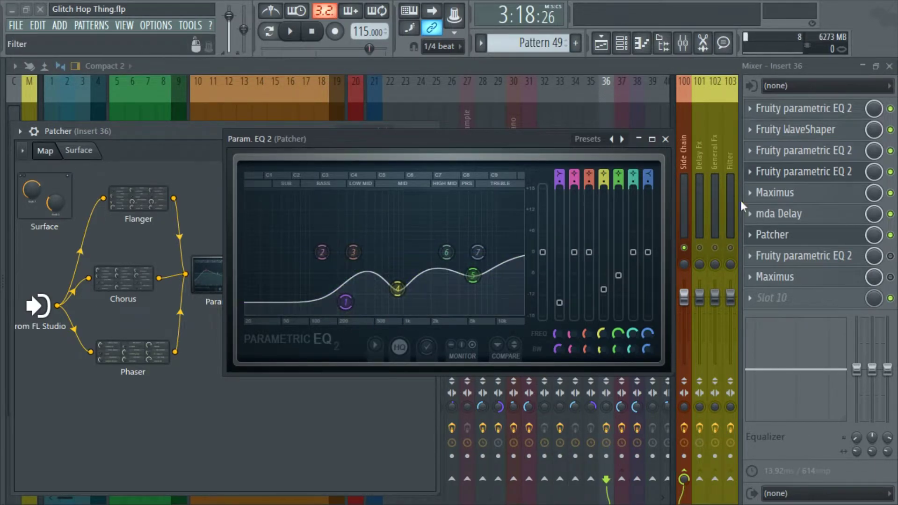
left_click(652, 139)
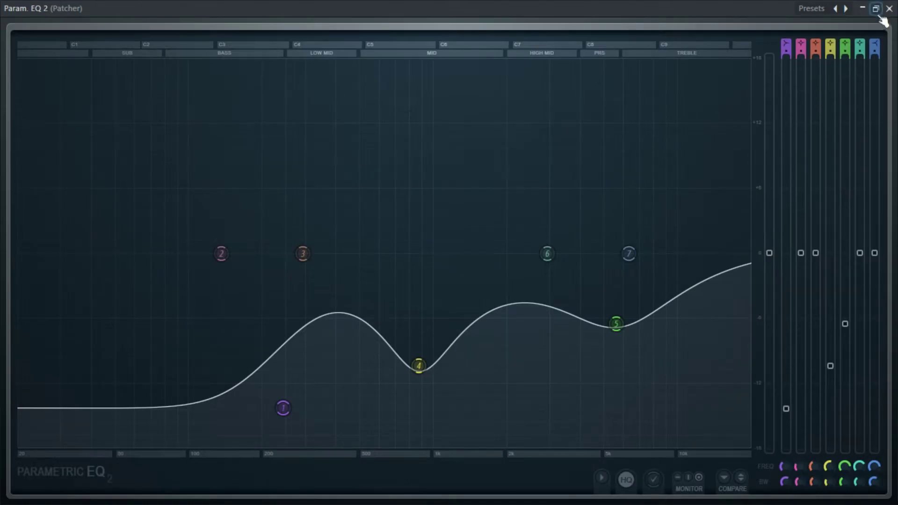
left_click(877, 9)
left_click(665, 139)
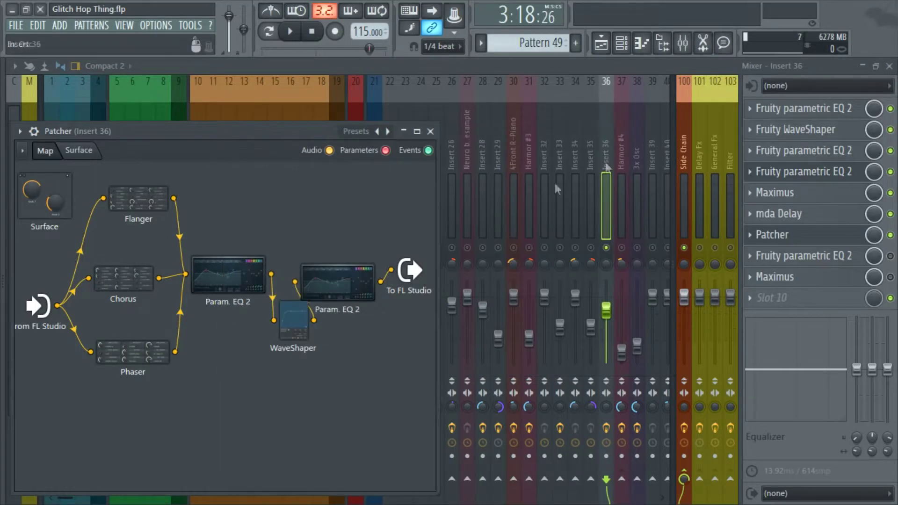
- Examine Patcher's WaveShaper curve and compare the band settings of its two Param. EQ 2 modules, closing each one
left_click(308, 329)
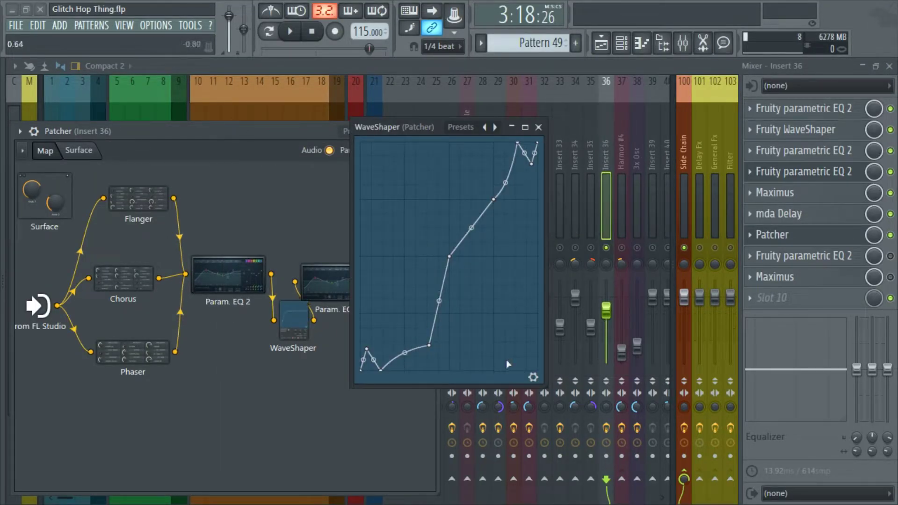
left_click(538, 126)
left_click(356, 299)
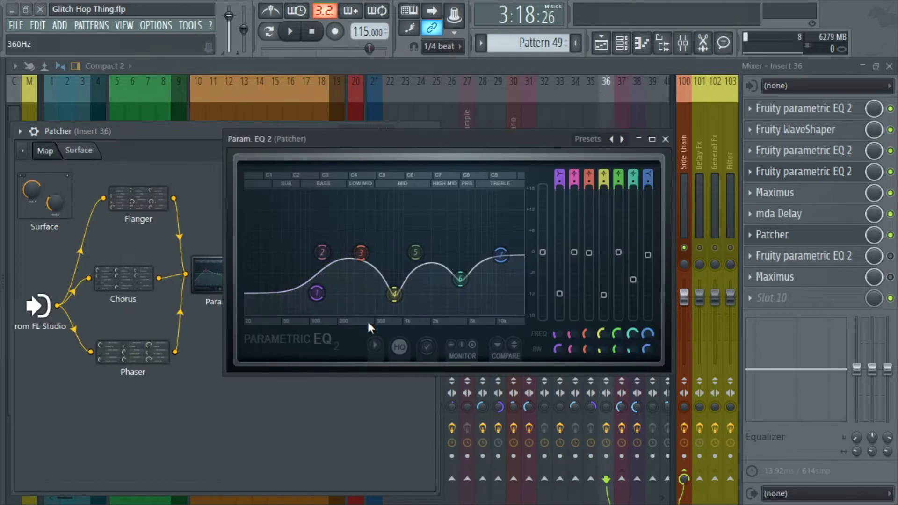
left_click(666, 140)
left_click(237, 282)
left_click(666, 139)
left_click(360, 291)
left_click(666, 140)
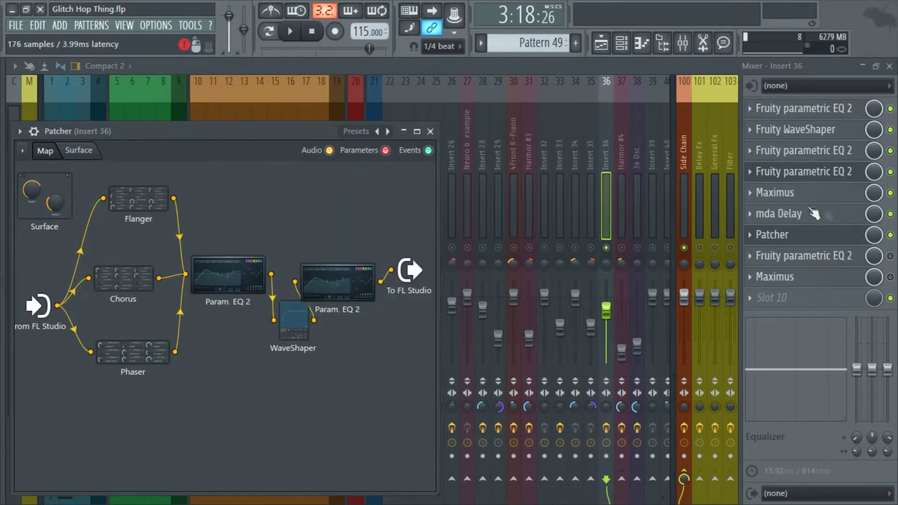
- Play the bass with Patcher active while watching Insert 36's third parametric EQ, and close the EQ
left_click(848, 255)
key("space")
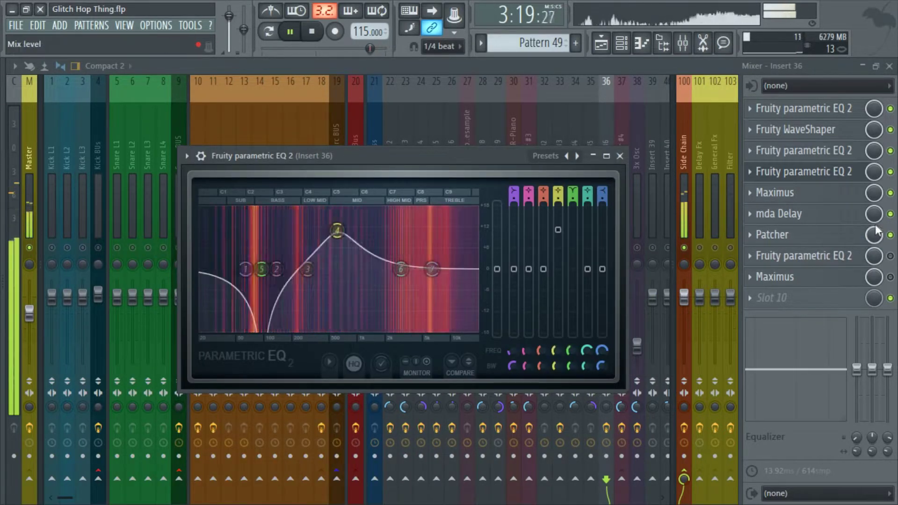
key("space")
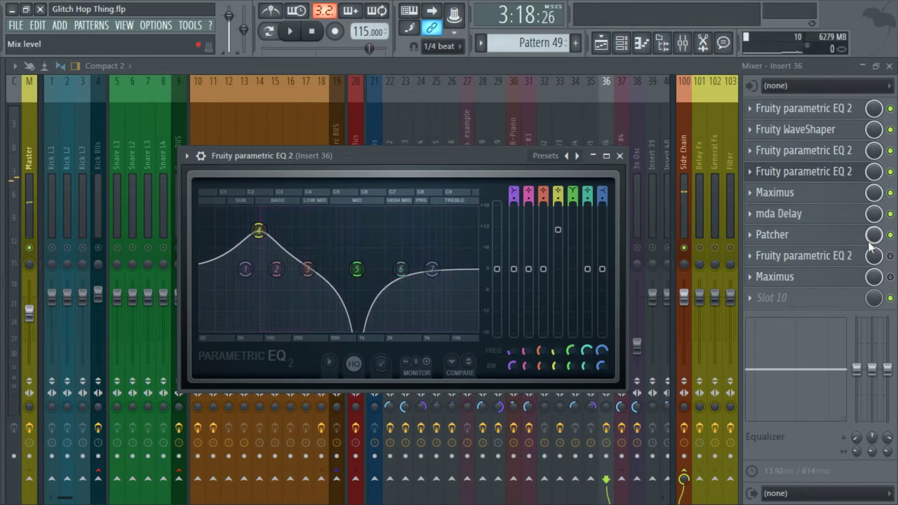
left_click(620, 156)
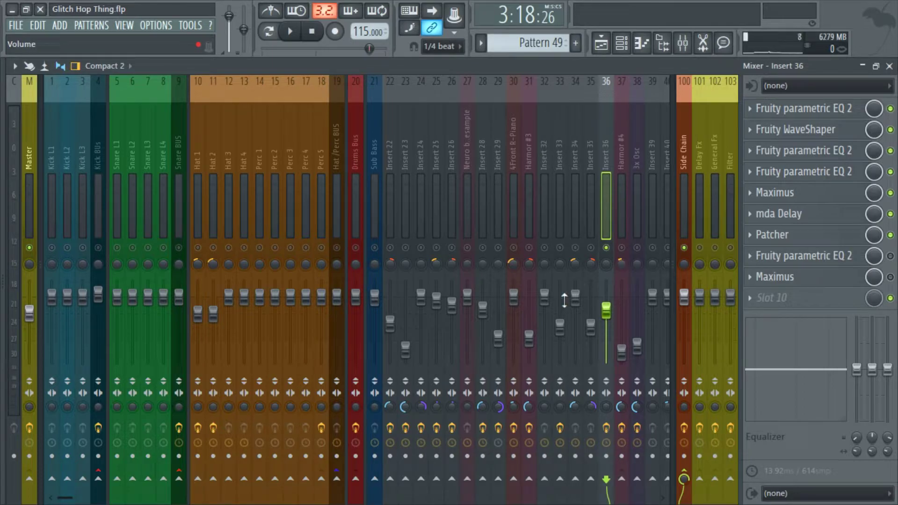
- Re-enable Insert 36's fourth parametric EQ, play the bass while watching its filter bands sweep, and close it
left_click(801, 216)
left_click(801, 216)
left_click(842, 257)
key("space")
left_click_drag(172, 263, 245, 290)
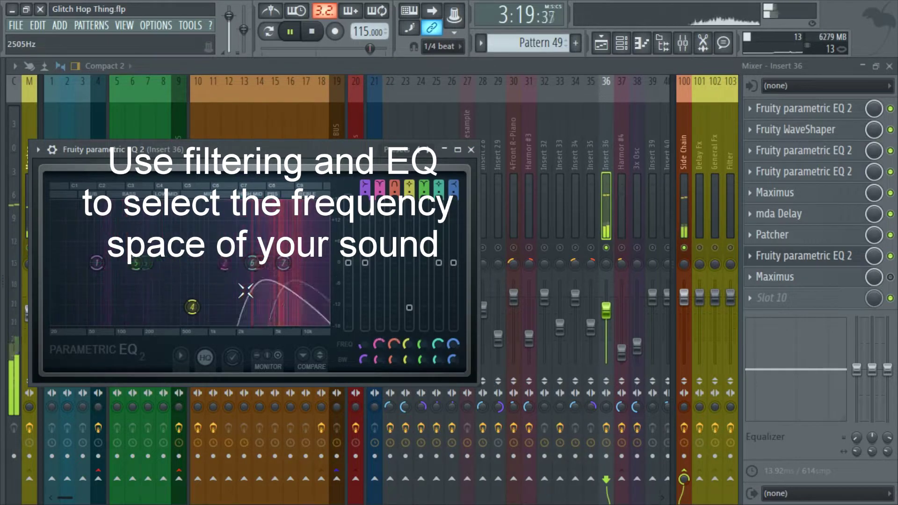
key("space")
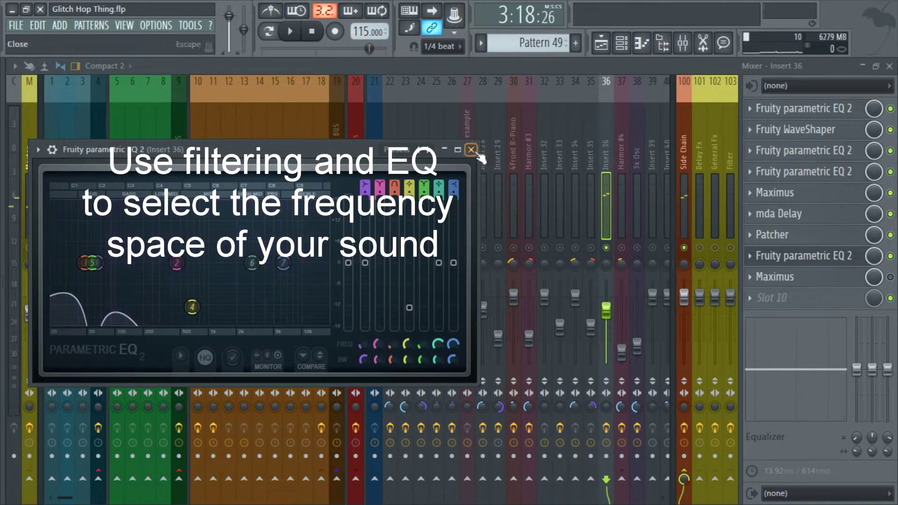
left_click(471, 150)
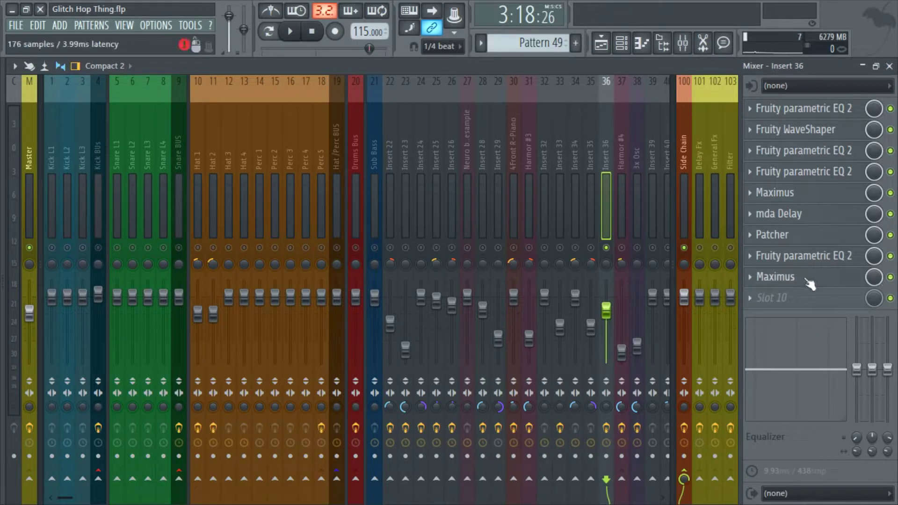
- With the last Maximus on Insert 36 enabled, play the bass, examine its mid and master compression curves, and close it
left_click(774, 278)
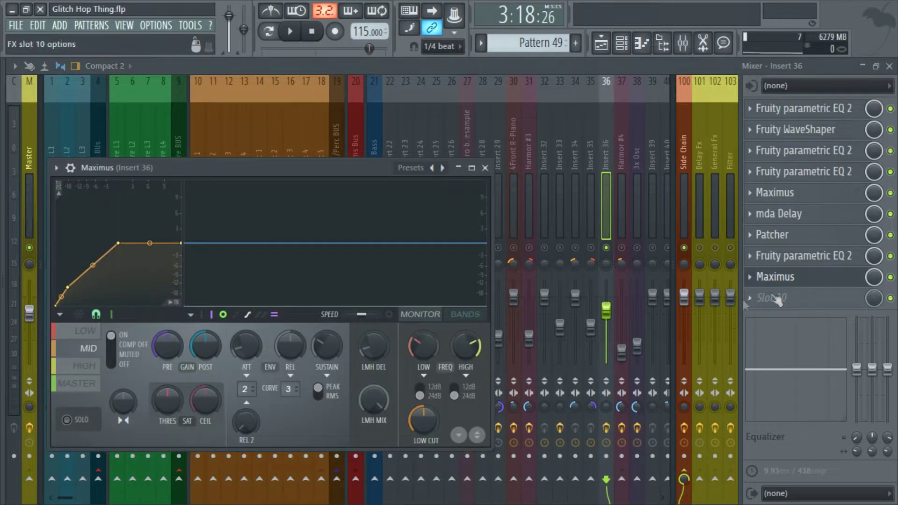
key("space")
left_click(86, 330)
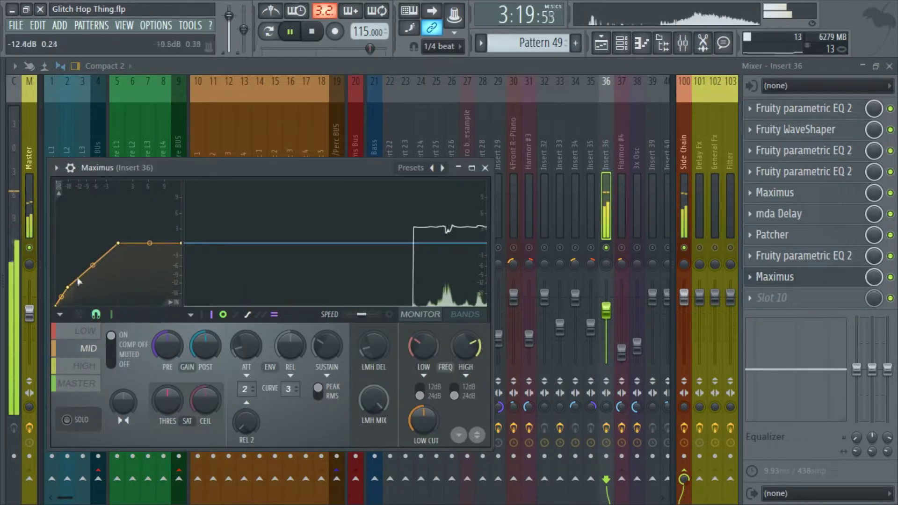
left_click(77, 384)
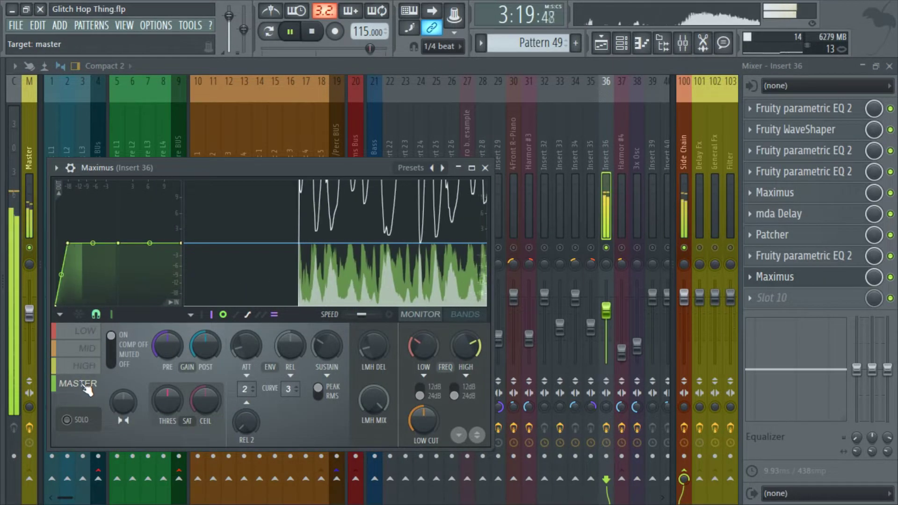
key("space")
left_click(484, 168)
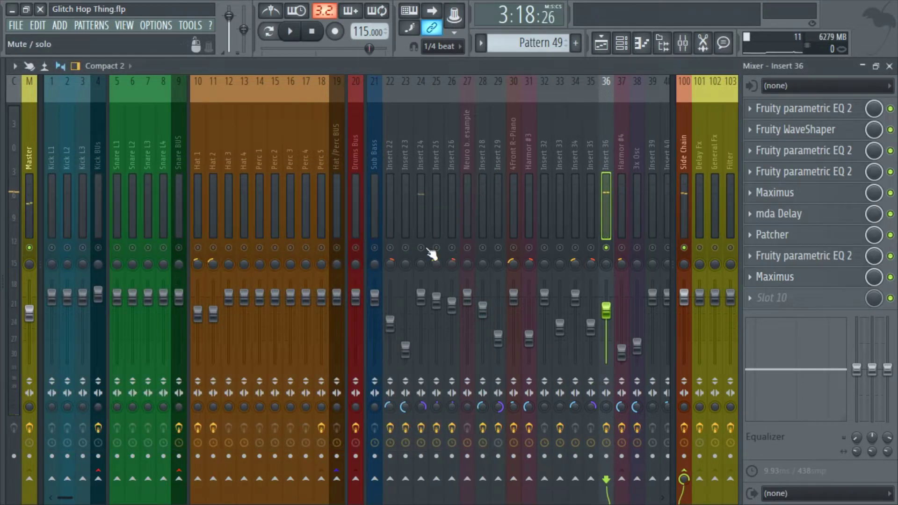
- Unmute Insert 24 to play both bass layers together, and switch to the playlist
left_click(424, 201)
key("space")
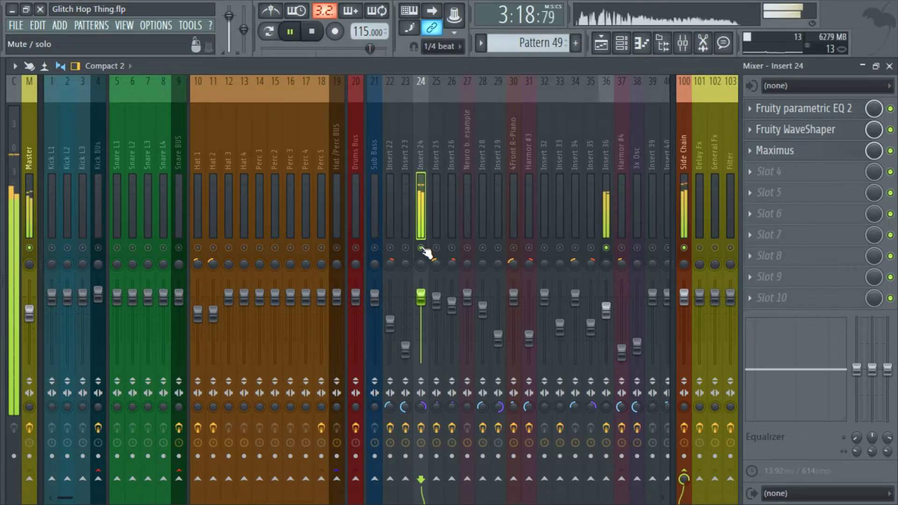
left_click(601, 43)
key("space")
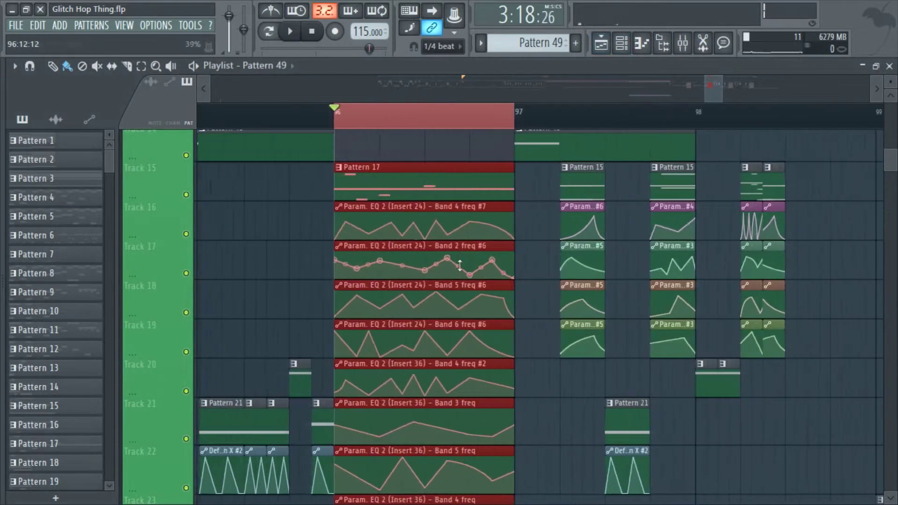
- Play the selected bar 96 in the playlist while looking over Pattern 17 and its EQ automation clips
scroll(353, 257, "down", 3)
scroll(352, 257, "up", 8)
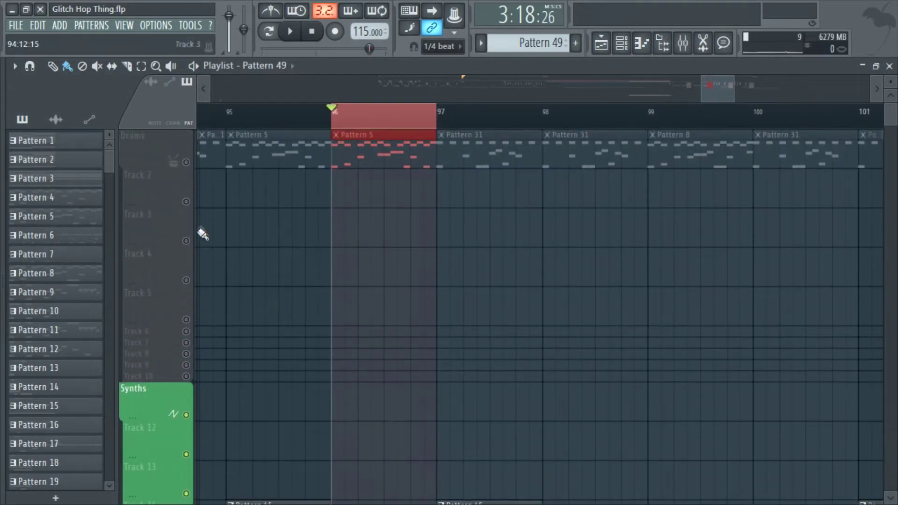
key("space")
scroll(295, 290, "down", 5)
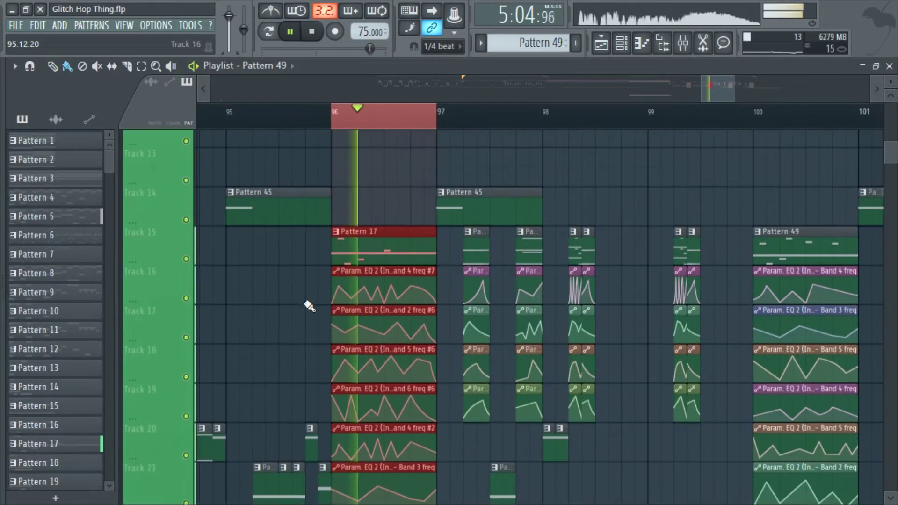
scroll(327, 308, "down", 3)
scroll(411, 307, "up", 3)
key("space")
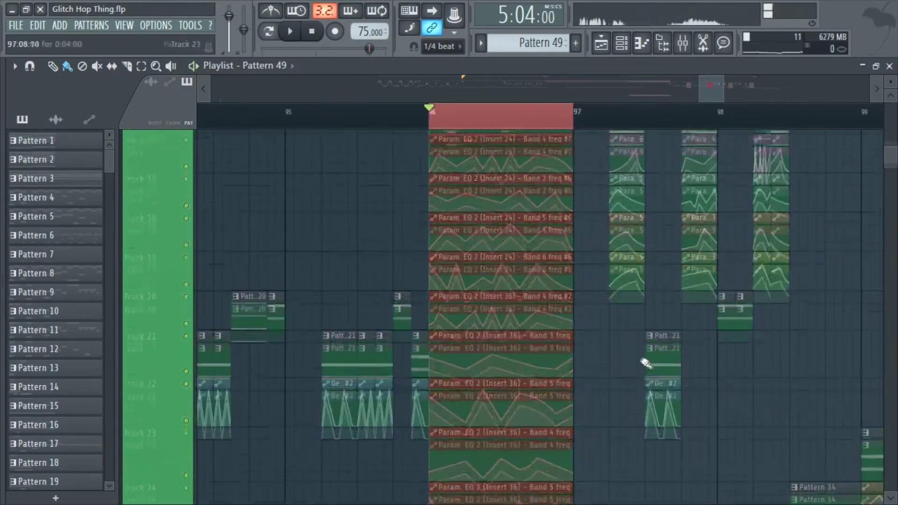
- Examine the stacked Insert 24 and Insert 36 parametric EQ automation clips under Pattern 17 at bar 96
scroll(646, 364, "up", 4)
scroll(578, 371, "up", 2)
scroll(579, 371, "down", 2)
scroll(571, 336, "down", 3)
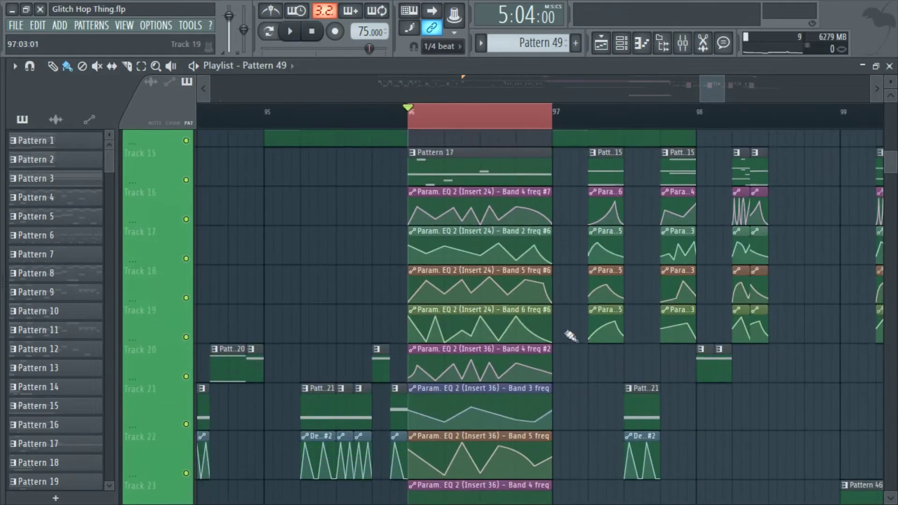
scroll(570, 336, "down", 2)
scroll(489, 257, "right", 2)
scroll(510, 355, "down", 5)
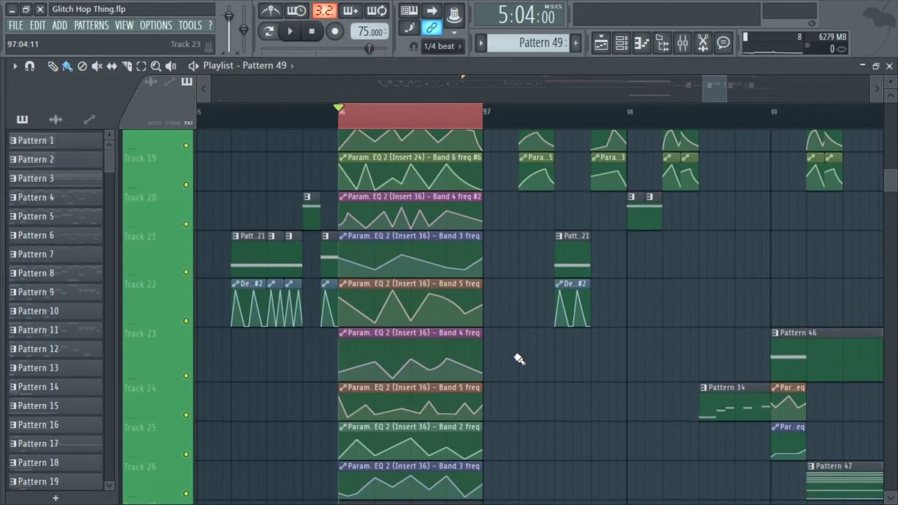
scroll(517, 360, "up", 6)
scroll(509, 372, "up", 4)
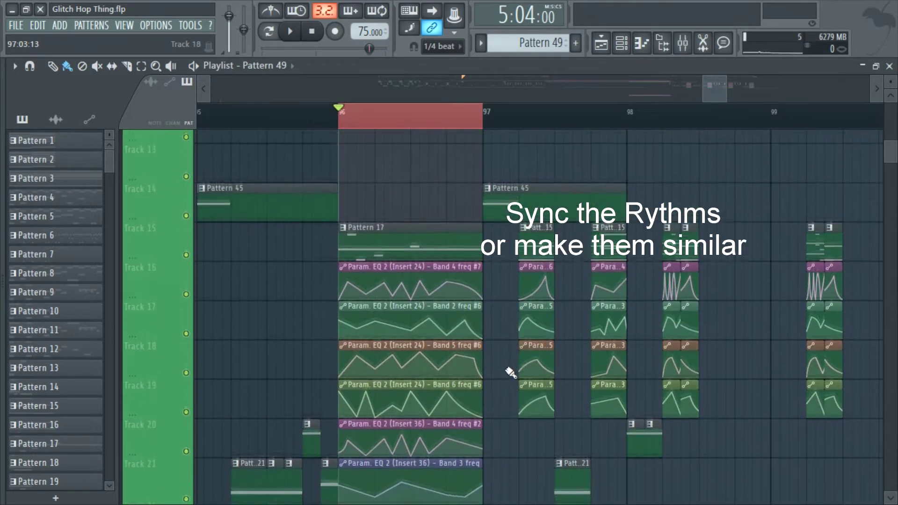
scroll(508, 371, "down", 3)
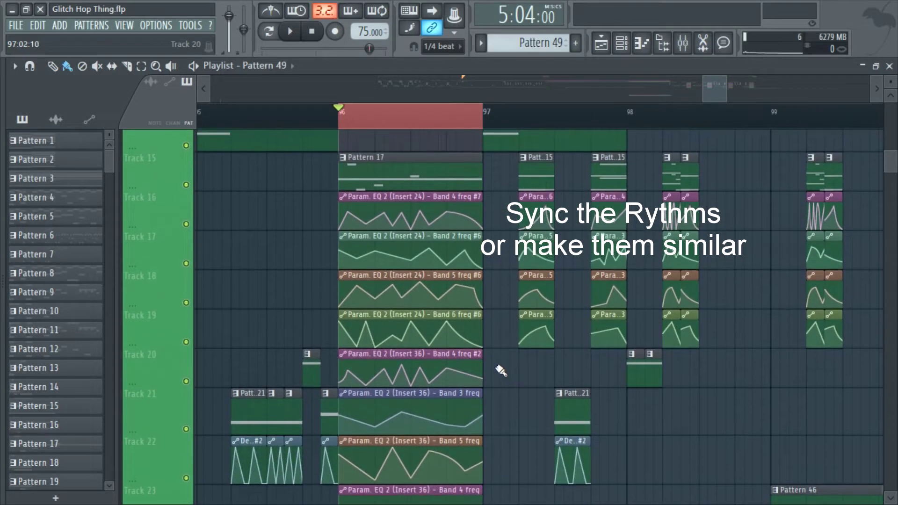
- Compare the rhythm of Insert 36's Band 4 freq #2 automation with Insert 24's Band 4 freq #7 automation at bar 96
mouse_move(394, 374)
left_click_drag(377, 369, 456, 372)
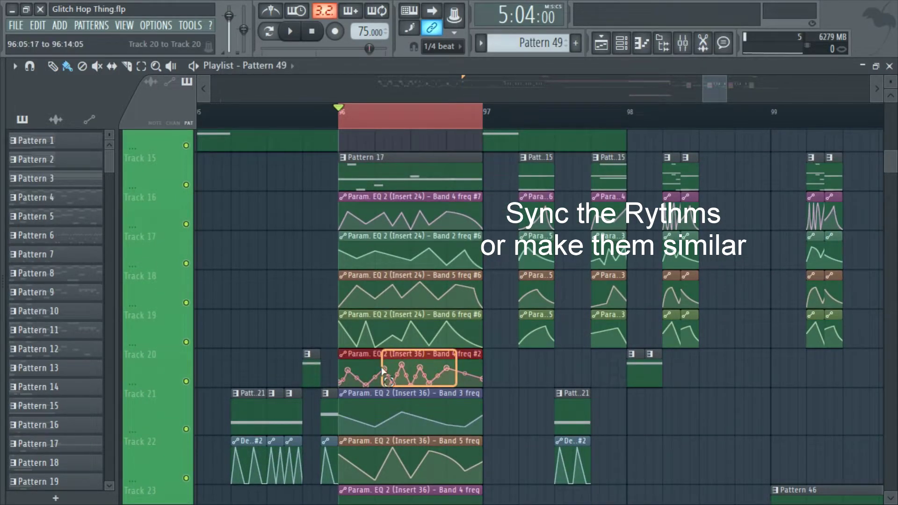
left_click_drag(448, 210, 359, 214)
left_click_drag(382, 370, 355, 370)
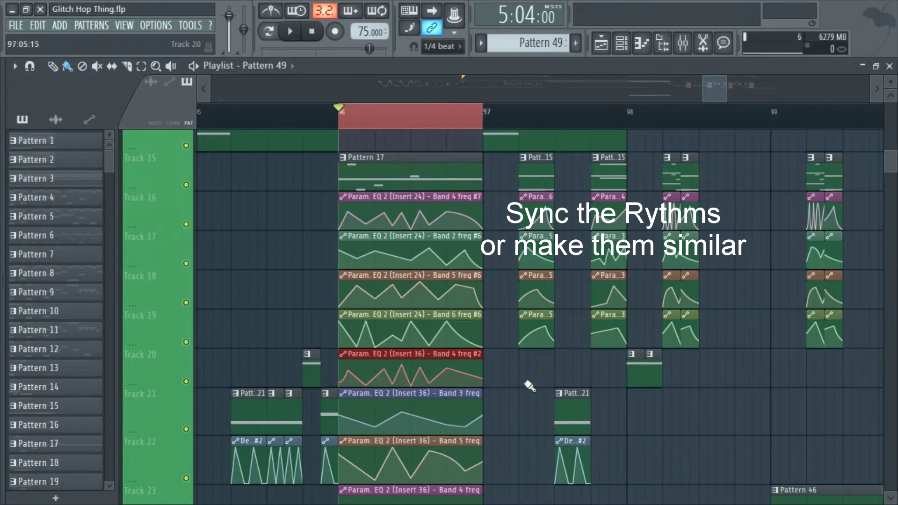
scroll(358, 374, "up", 5)
scroll(495, 396, "up", 2)
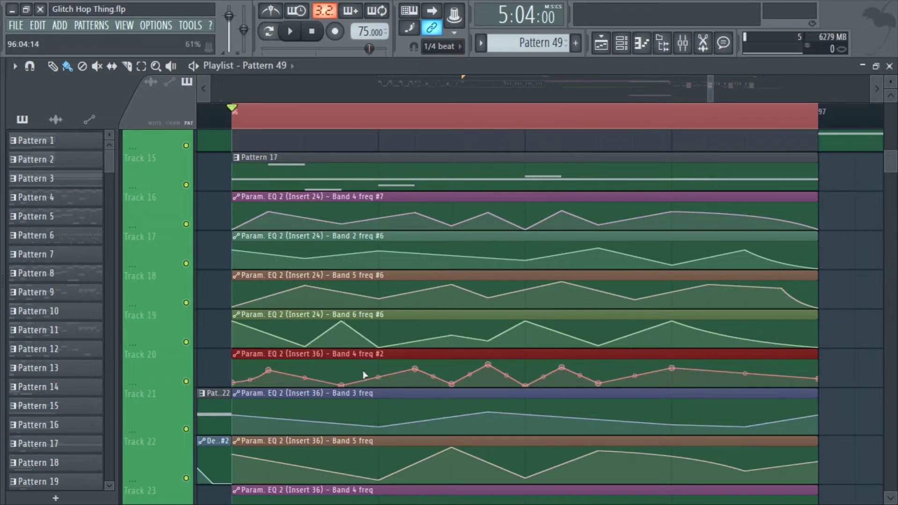
scroll(489, 280, "down", 3)
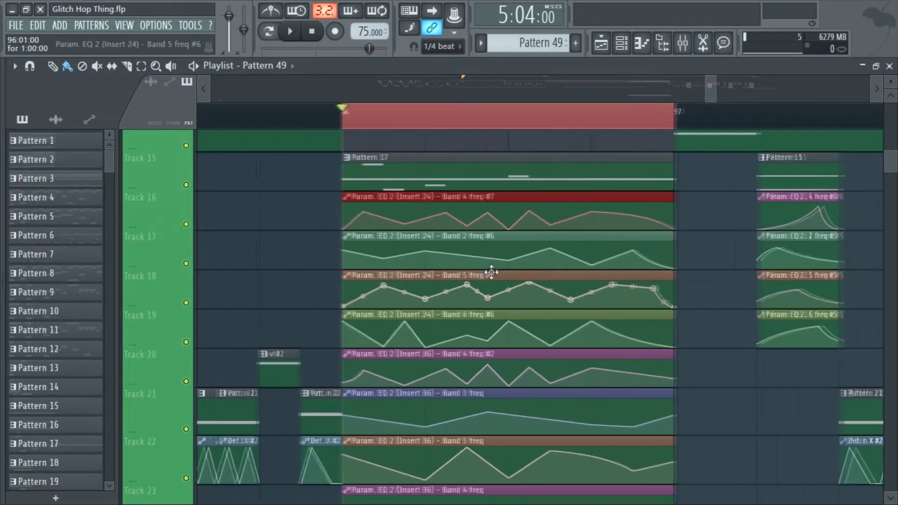
- Examine the remaining Insert 36 parametric EQ automation clips on Tracks 20 to 26 at bar 96
scroll(491, 277, "down", 2)
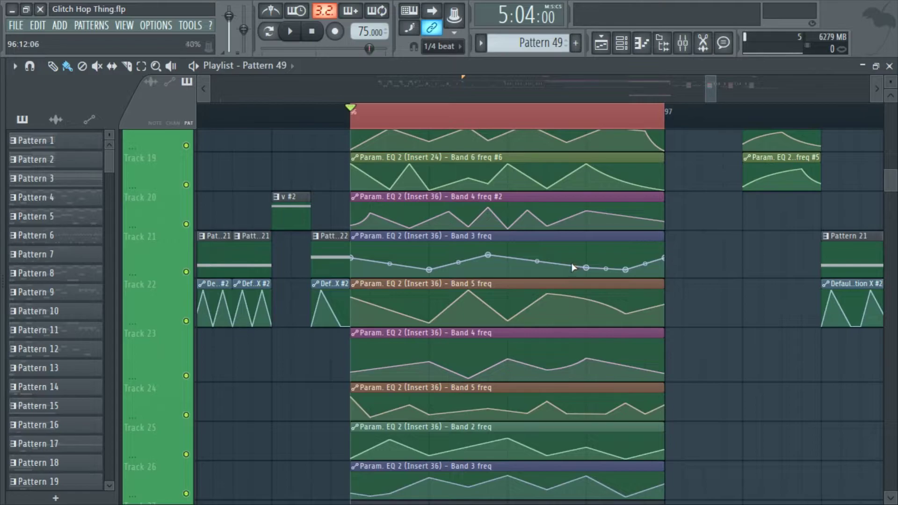
scroll(570, 265, "down", 3)
scroll(733, 341, "down", 3)
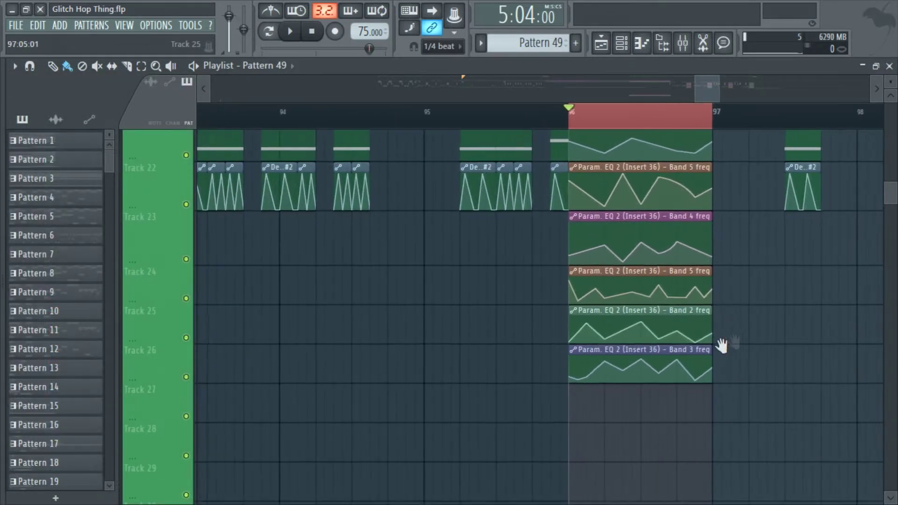
left_click_drag(734, 340, 513, 418)
scroll(514, 417, "up", 4)
left_click_drag(407, 346, 324, 344)
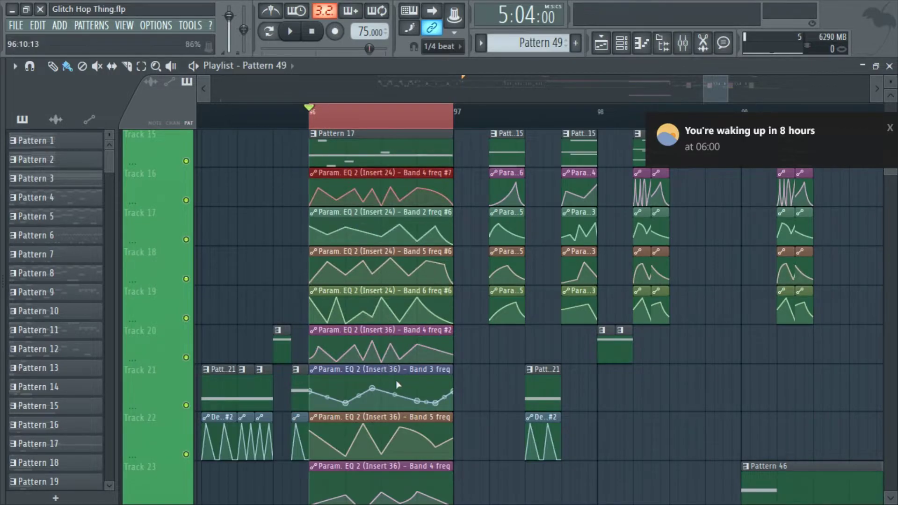
scroll(405, 381, "down", 2)
scroll(405, 381, "down", 2)
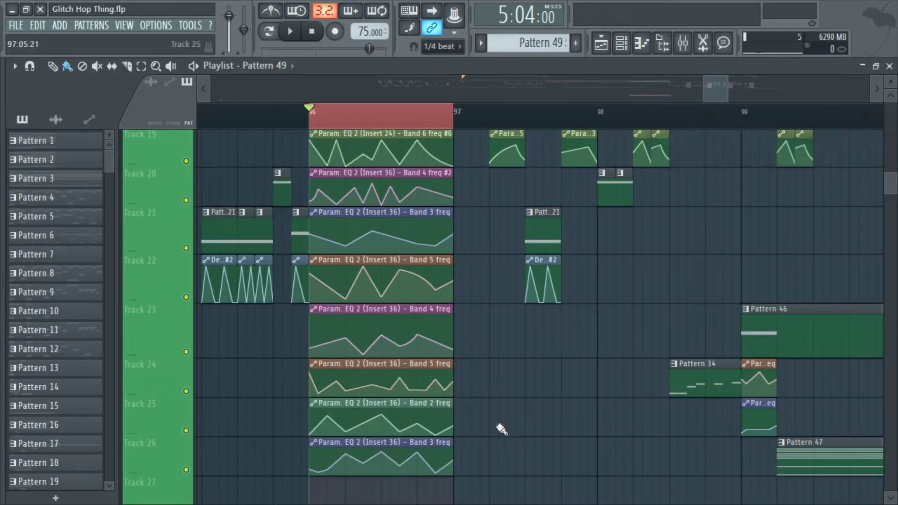
scroll(503, 414, "up", 4)
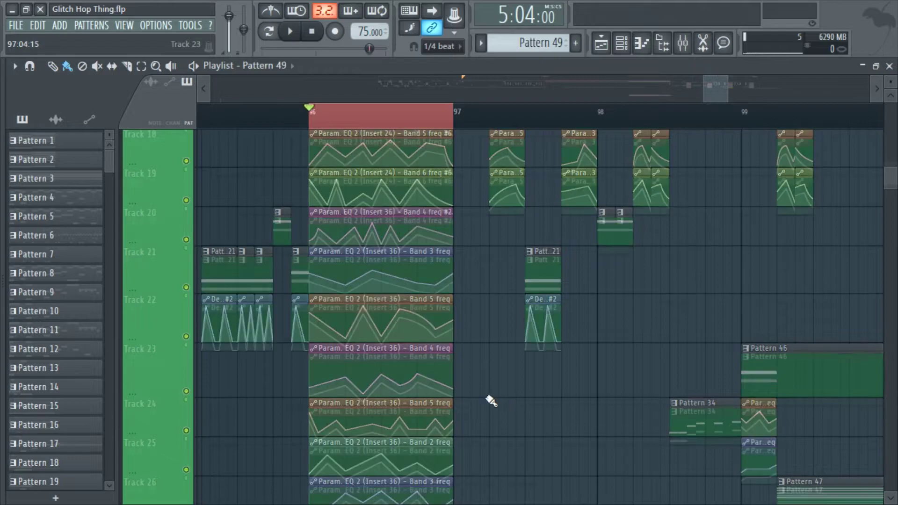
scroll(486, 402, "down", 5)
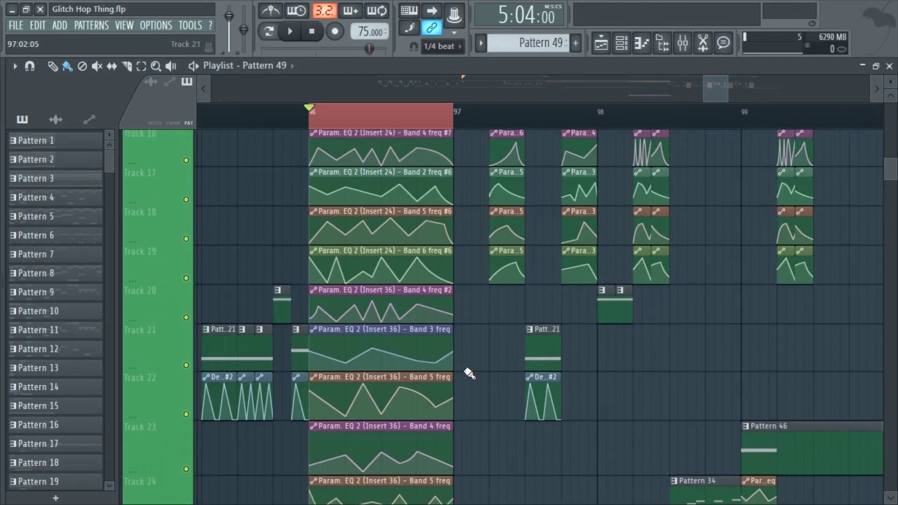
- Look over the full stack of clips under Pattern 17 at bar 96 and the similar automation in surrounding bars
scroll(494, 391, "up", 2)
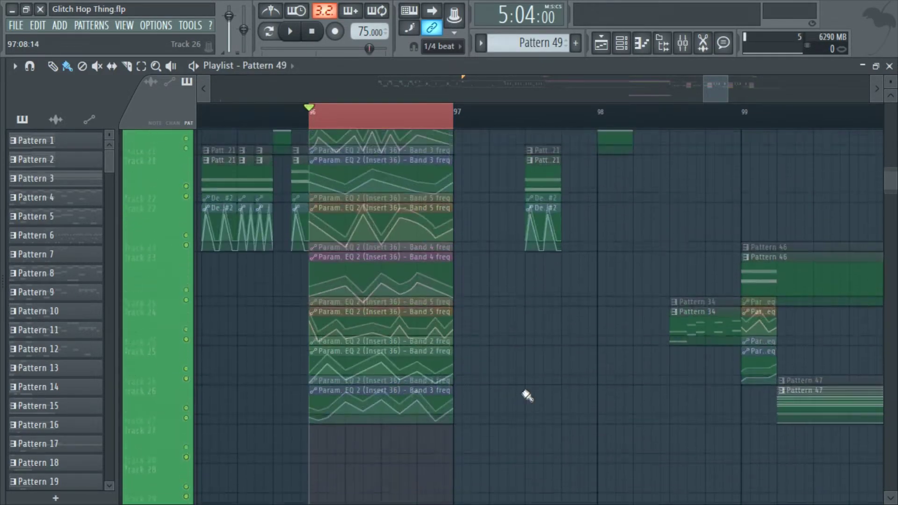
scroll(495, 384, "up", 6)
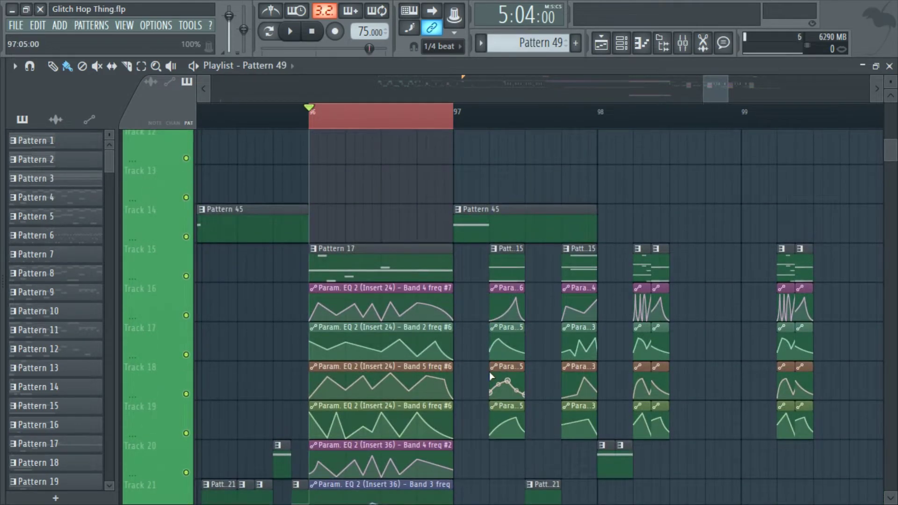
scroll(499, 374, "down", 4)
scroll(514, 355, "down", 5)
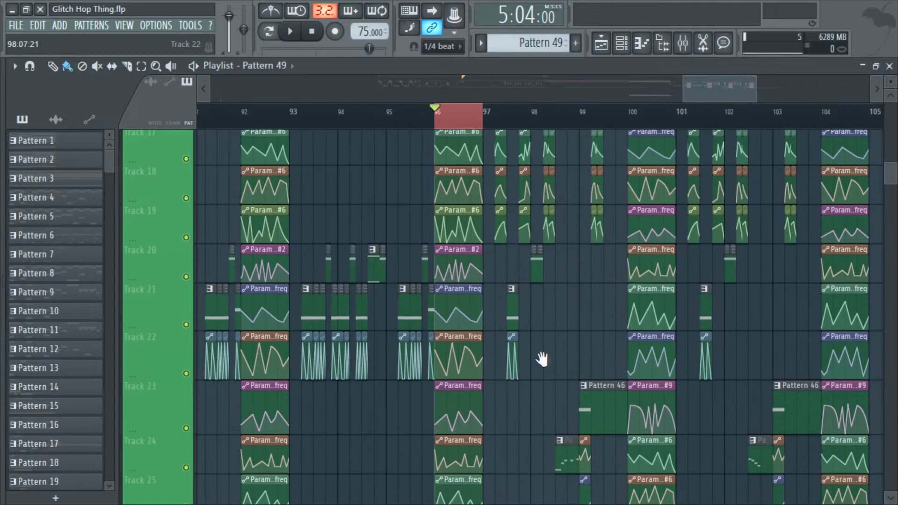
scroll(444, 355, "up", 3)
scroll(625, 353, "up", 3)
left_click_drag(540, 501, 552, 145)
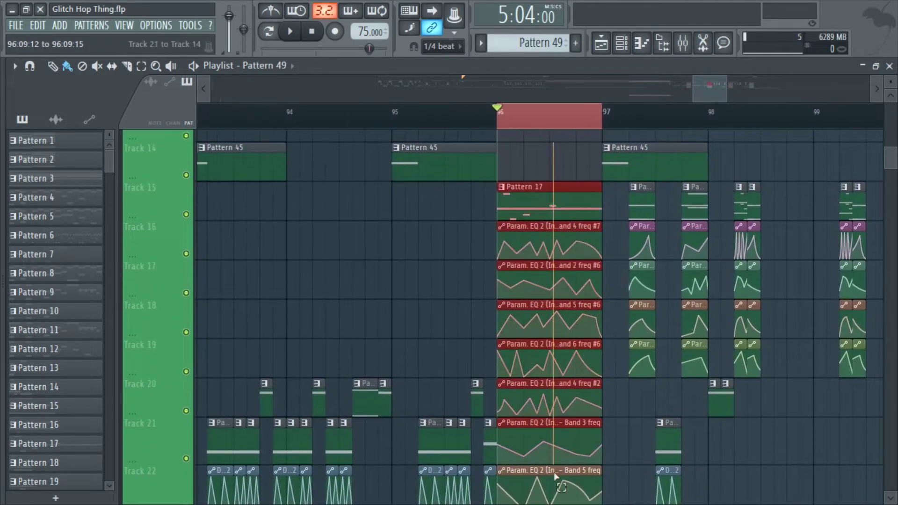
scroll(633, 415, "down", 7)
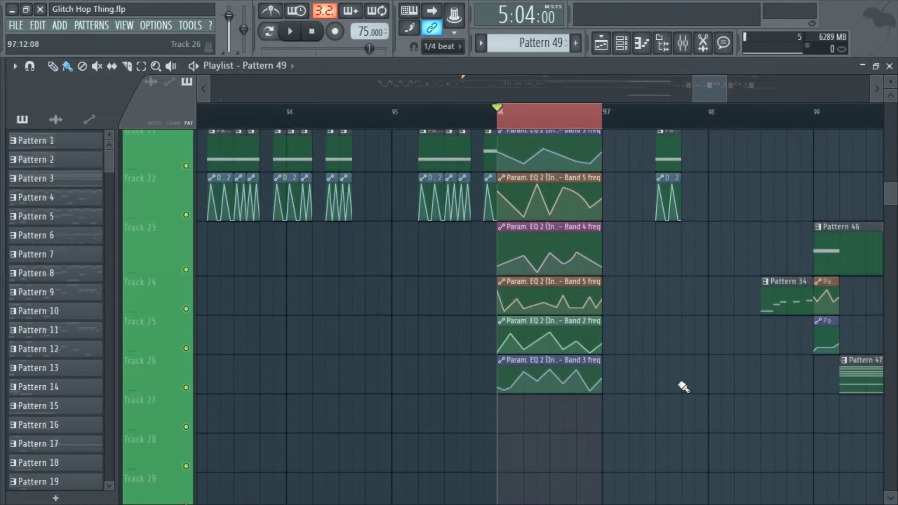
scroll(691, 388, "down", 2)
scroll(608, 411, "up", 6)
scroll(594, 365, "up", 3)
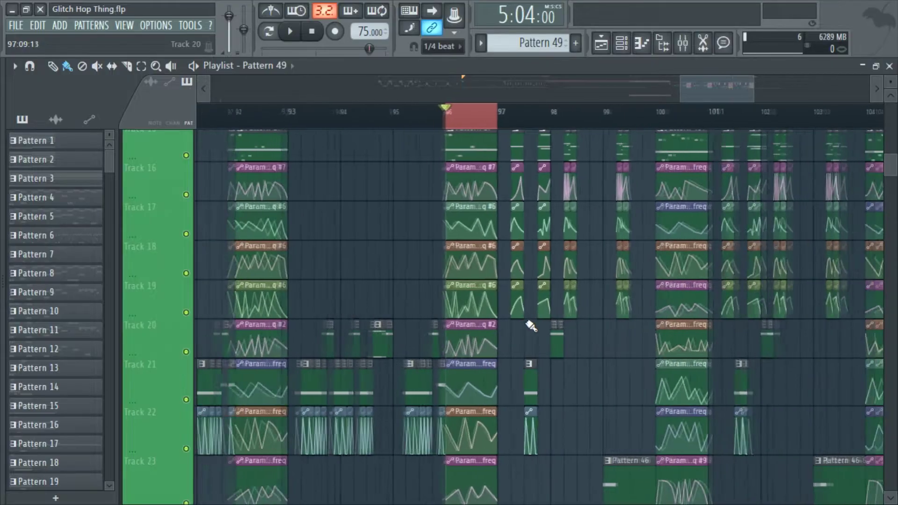
- Review the Harmor synth settings of the Insert 36 bass layer and of Harmor #2 on Insert 24
left_click(622, 42)
left_click(473, 439)
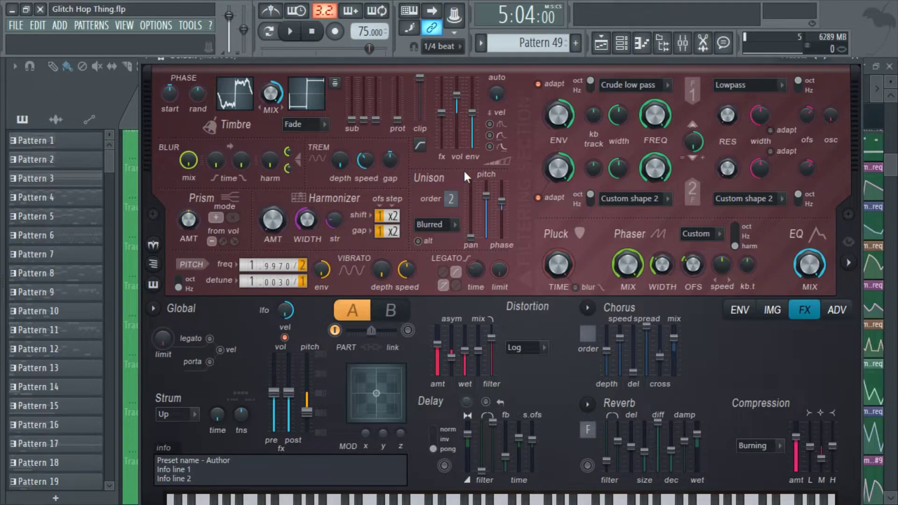
left_click(861, 69)
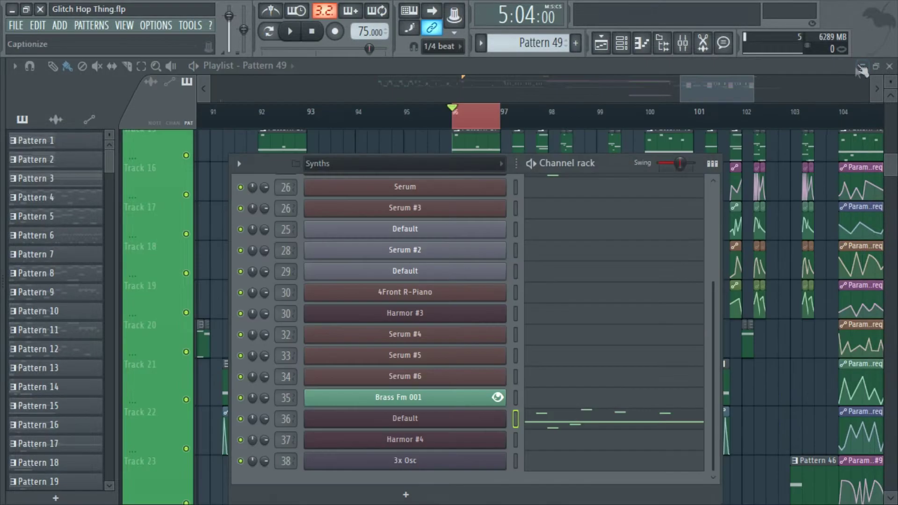
scroll(531, 415, "up", 3)
left_click(479, 233)
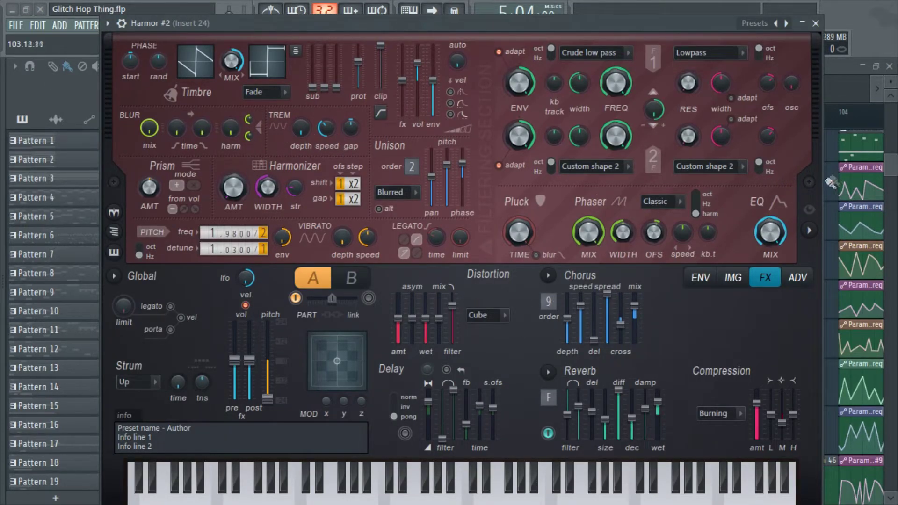
left_click(816, 24)
key("F6")
scroll(585, 334, "up", 3)
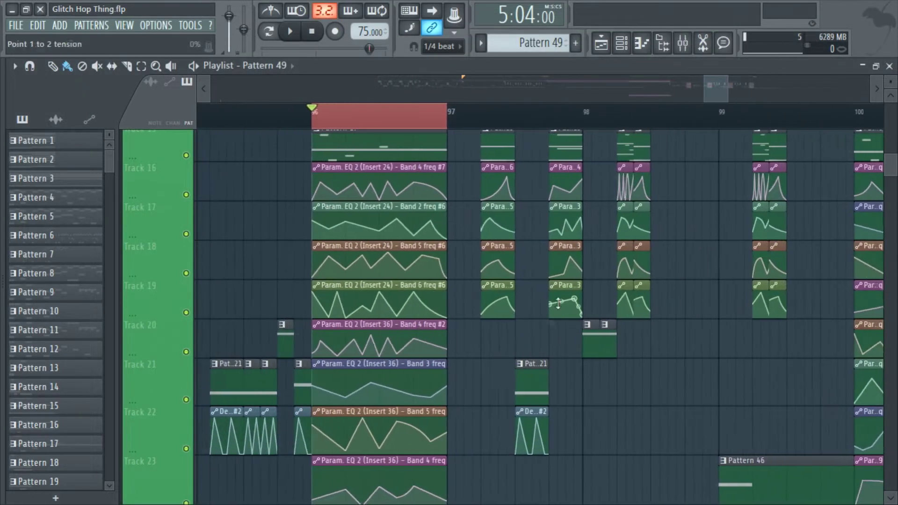
left_click(621, 42)
key("F6")
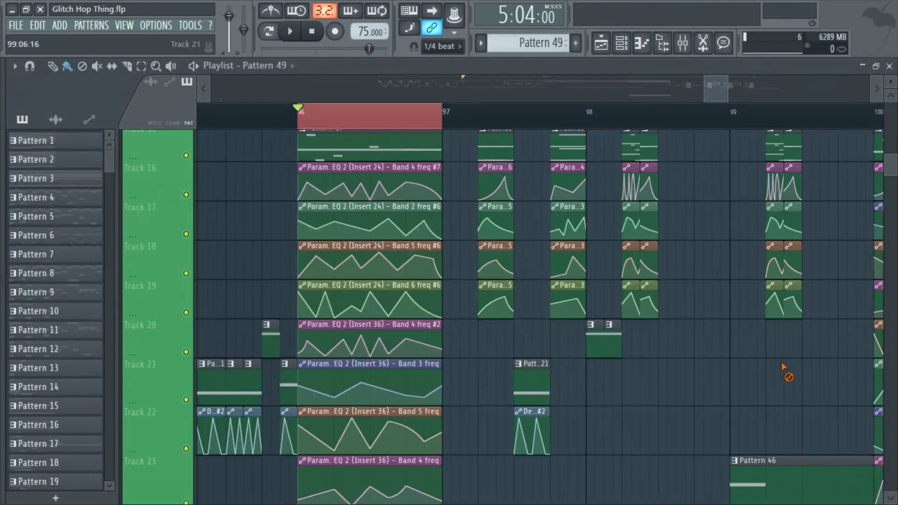
- Check Insert 24's effect chain in the mixer and inspect its Fruity parametric EQ 2
left_click(684, 48)
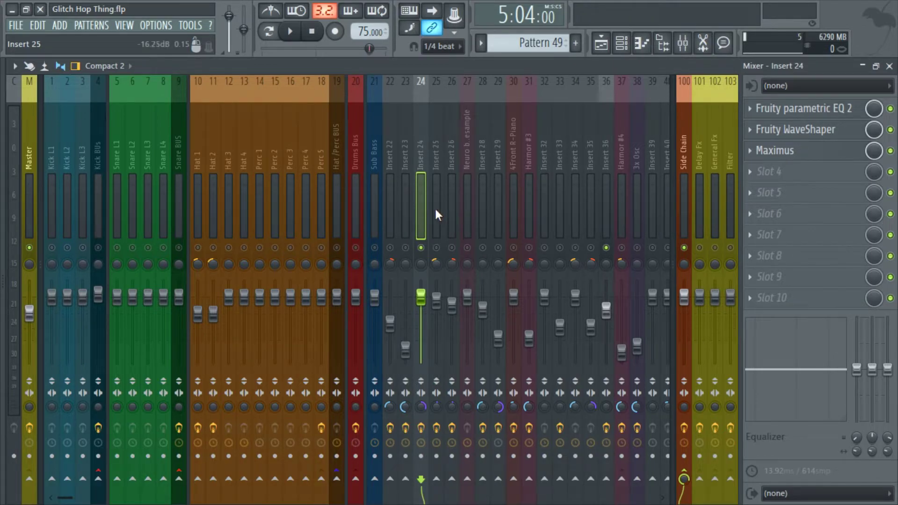
left_click(622, 43)
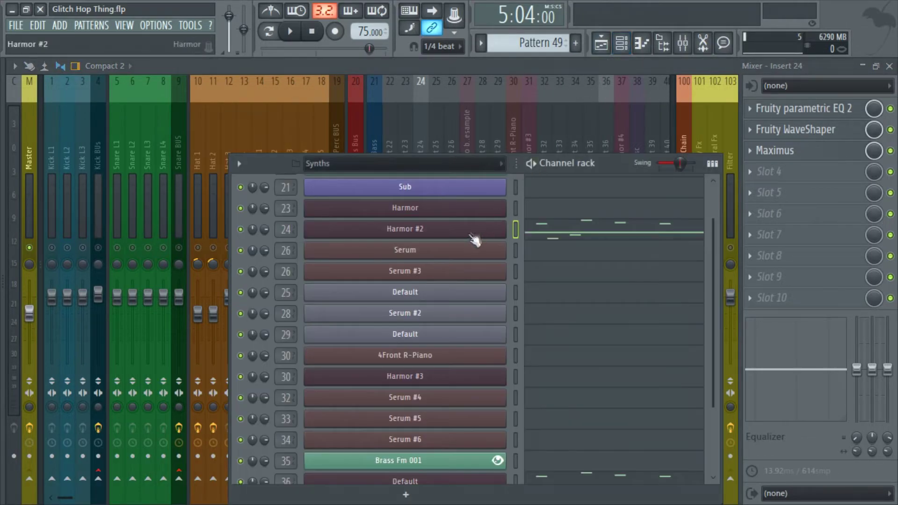
left_click(421, 92)
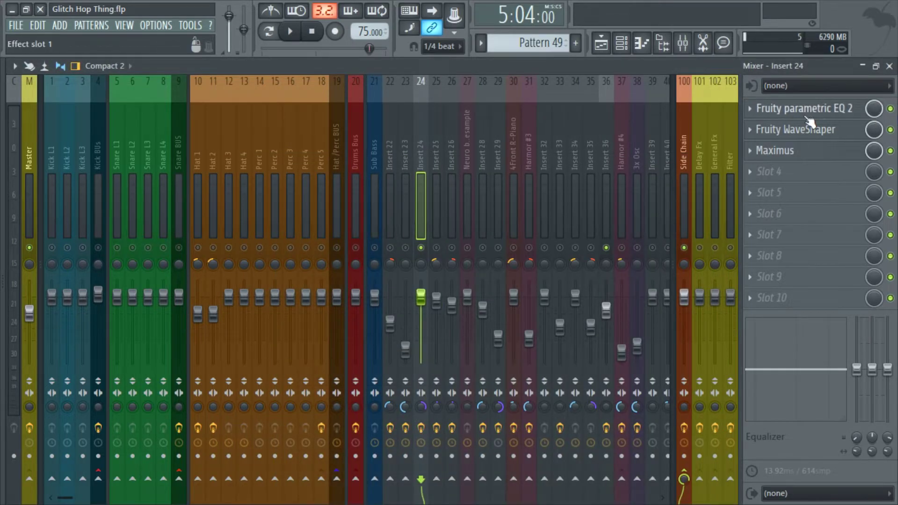
left_click(795, 108)
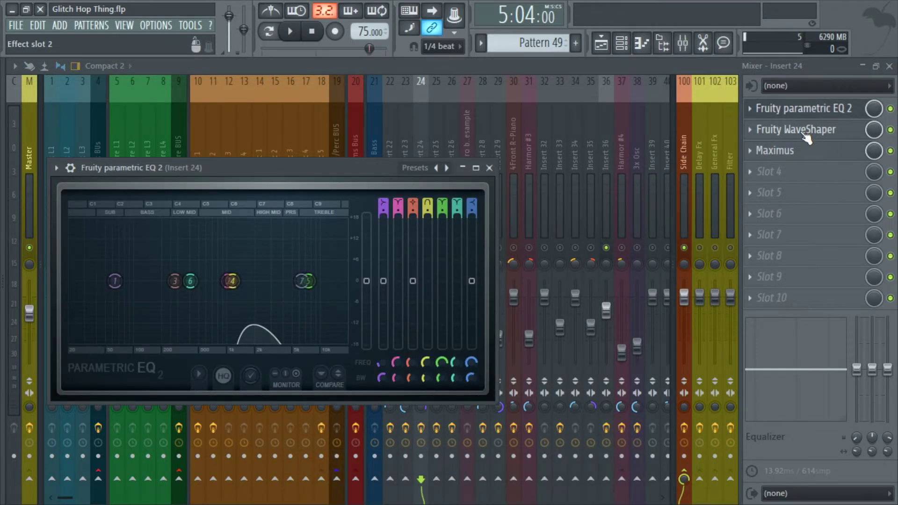
left_click(489, 168)
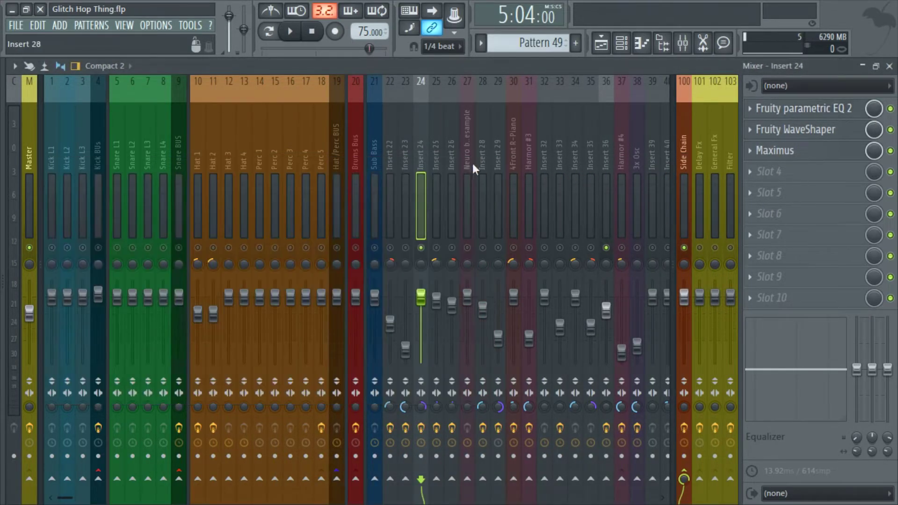
- Play the Insert 24 and Insert 36 bass layers separately, leaving Insert 24 muted and Insert 36 selected
key("space")
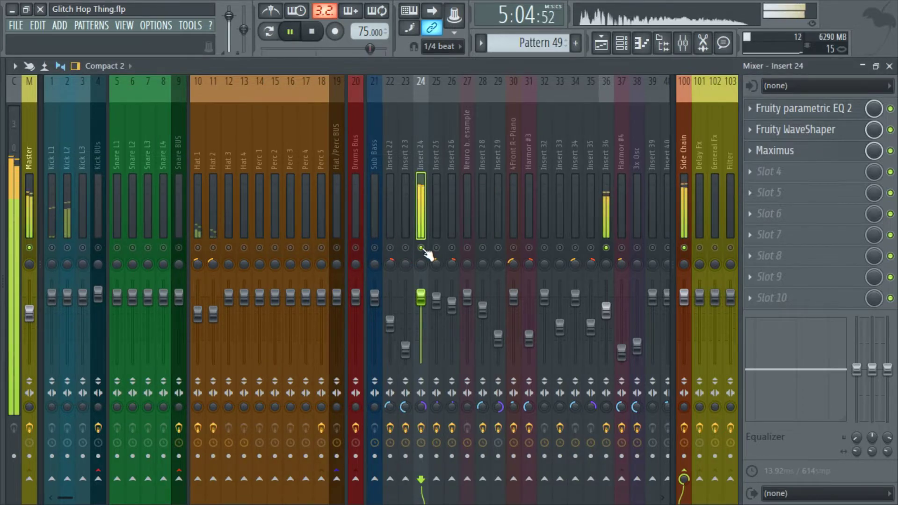
key("space")
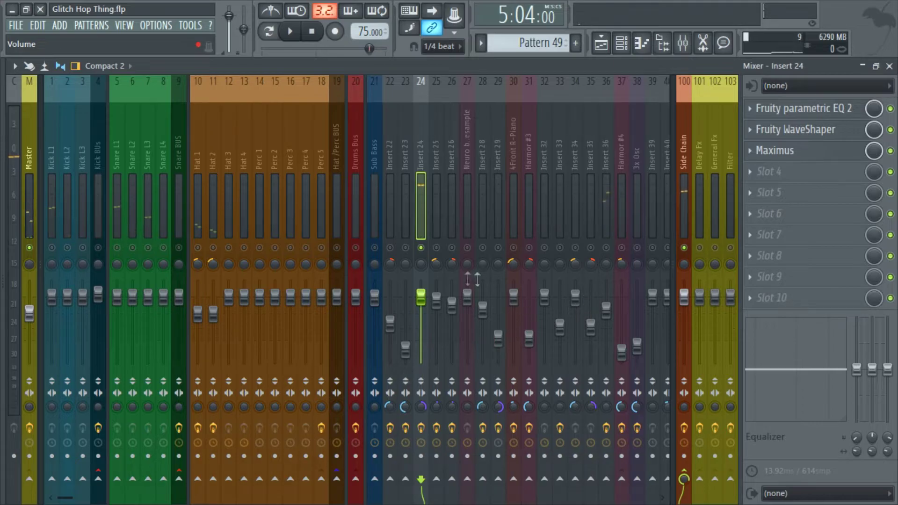
left_click(606, 218)
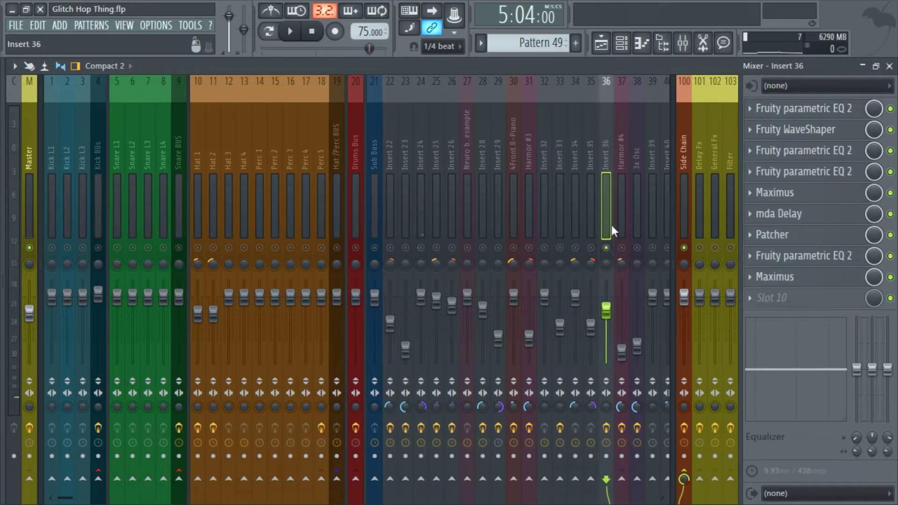
key("space")
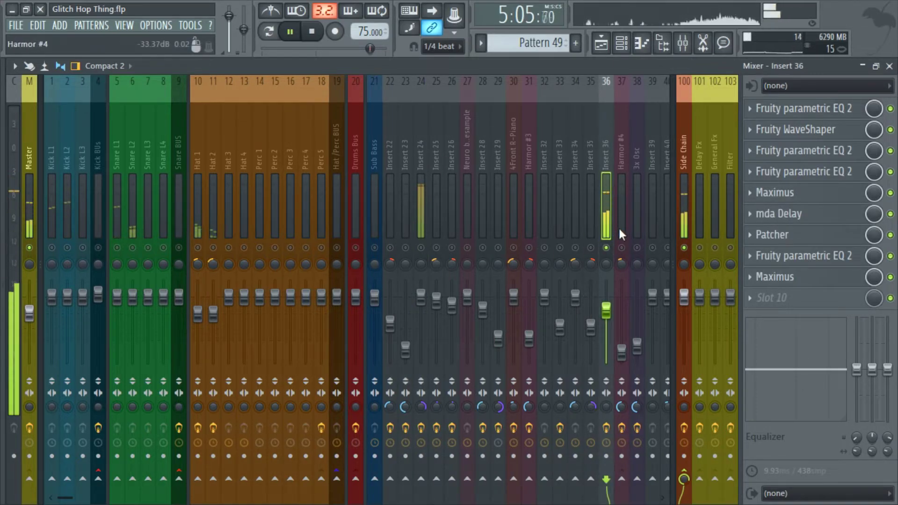
key("space")
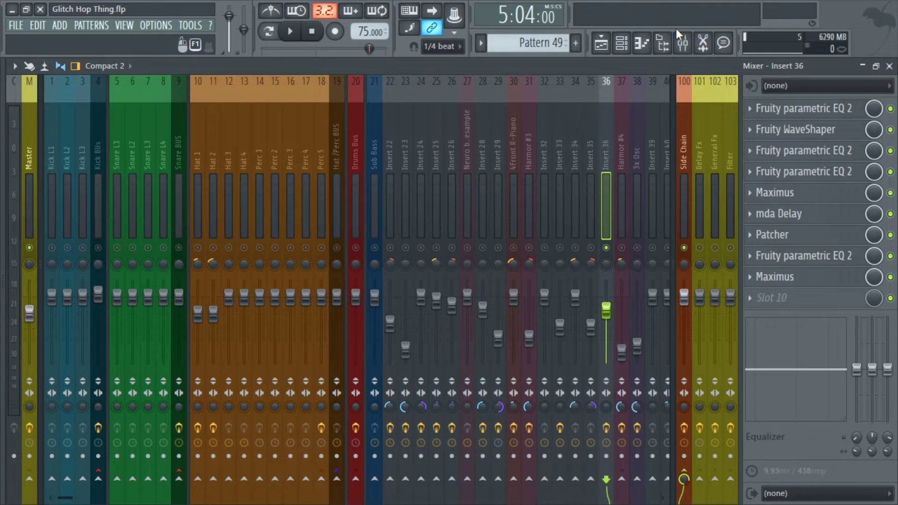
- Inspect the Patcher map in Insert 36's effect chain, with its Flanger, Chorus, Phaser, EQ and WaveShaper routing
left_click(687, 42)
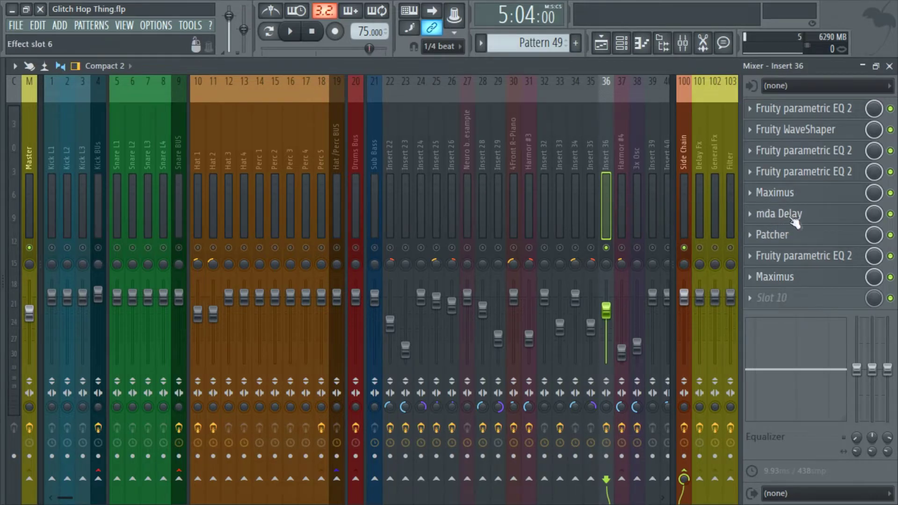
left_click(819, 240)
left_click(820, 238)
left_click(817, 236)
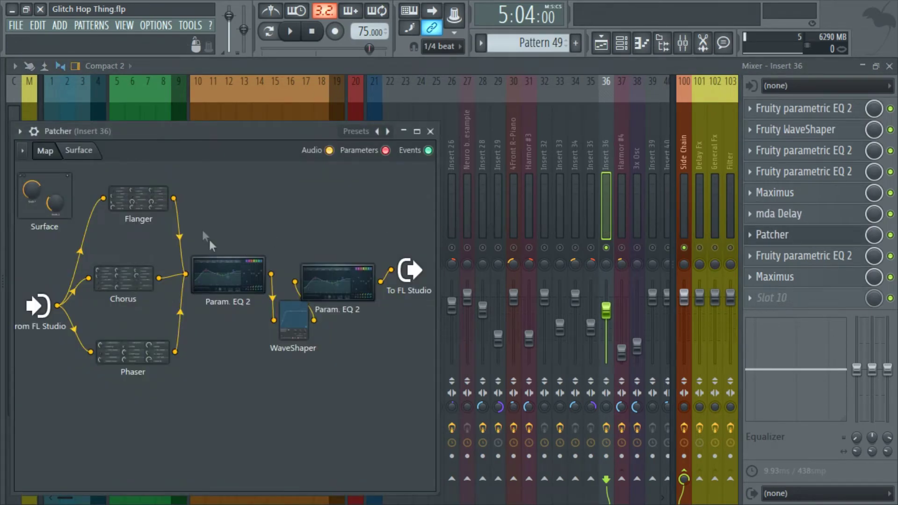
left_click(430, 131)
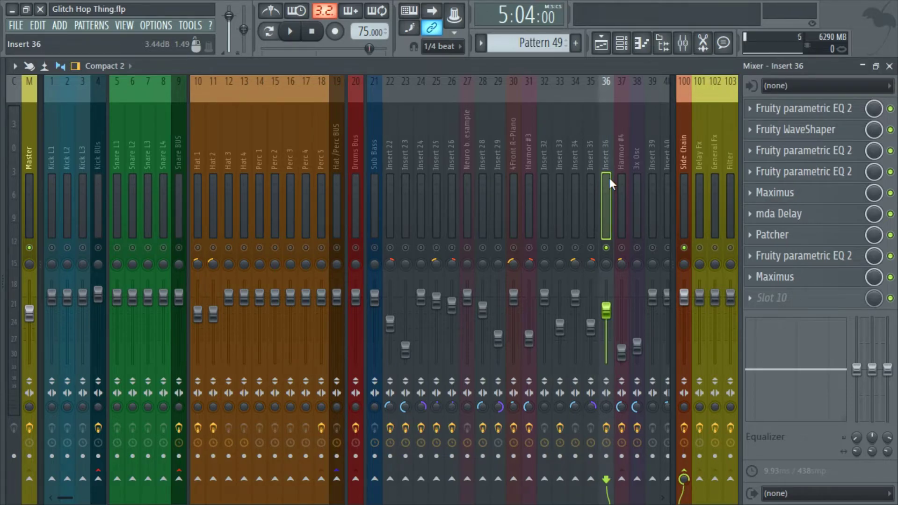
- Reopen Insert 36's Patcher and move the Flanger module directly above the Chorus module in its map
left_click(795, 235)
left_click_drag(104, 388, 126, 206)
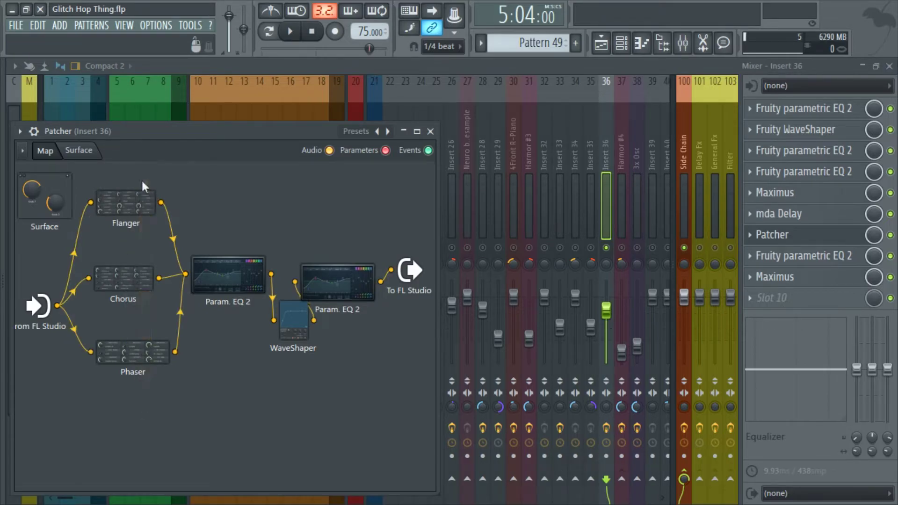
left_click(430, 131)
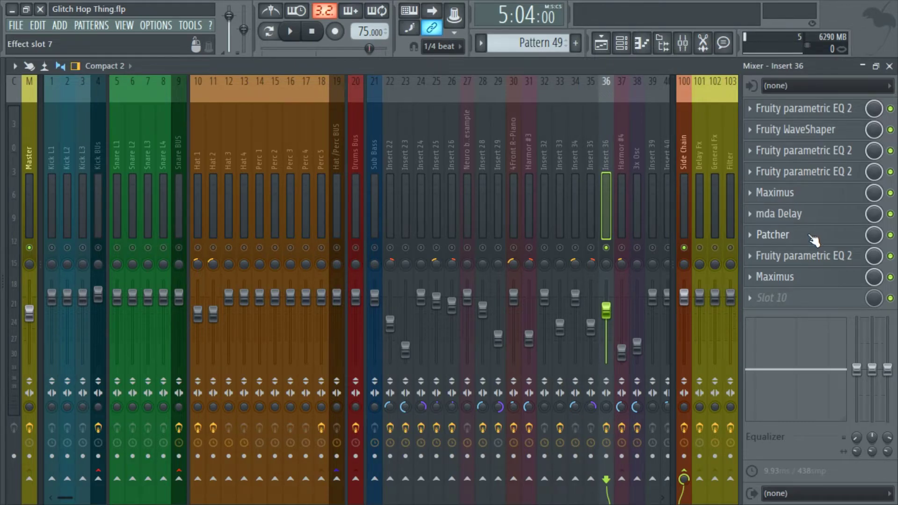
- Inspect the last Fruity parametric EQ 2 and the final Maximus in Insert 36's effect chain
left_click(818, 255)
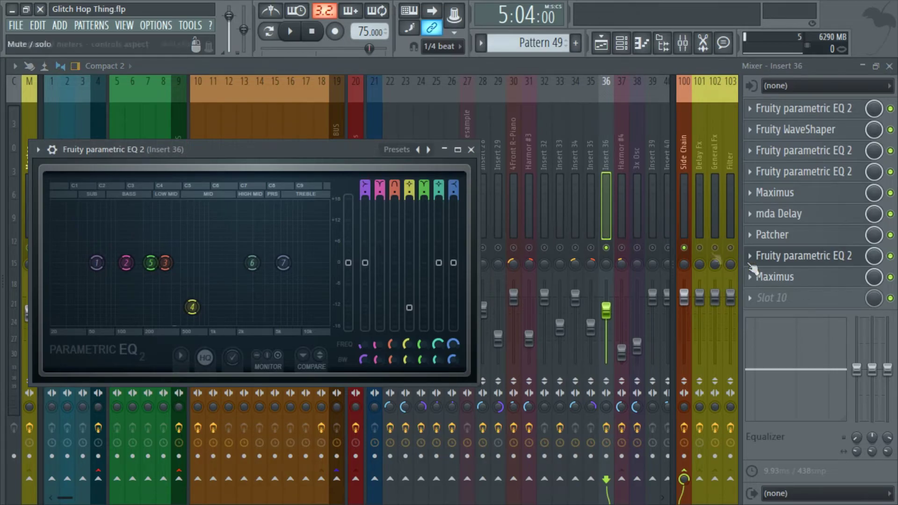
left_click(844, 256)
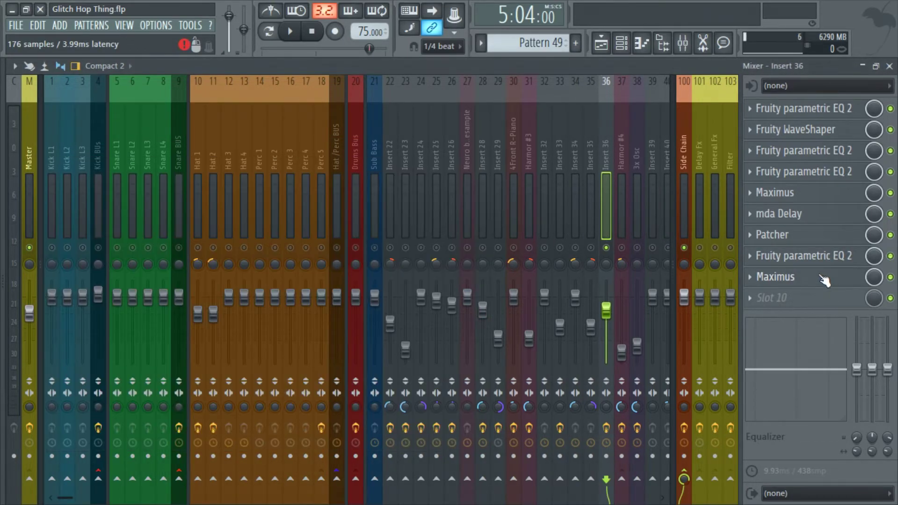
left_click(814, 281)
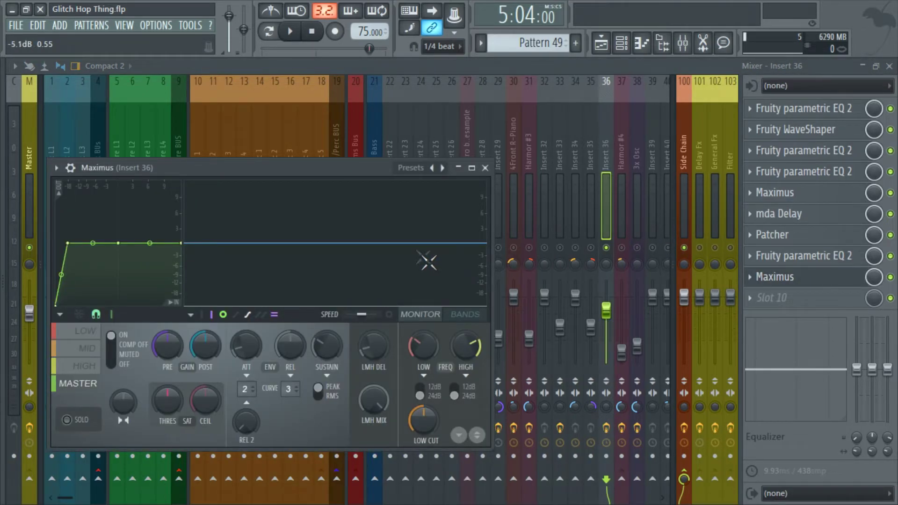
- Compare the compression curves of the low, mid and high bands in Insert 36's final Maximus, closing the plugin window
left_click_drag(345, 170, 402, 143)
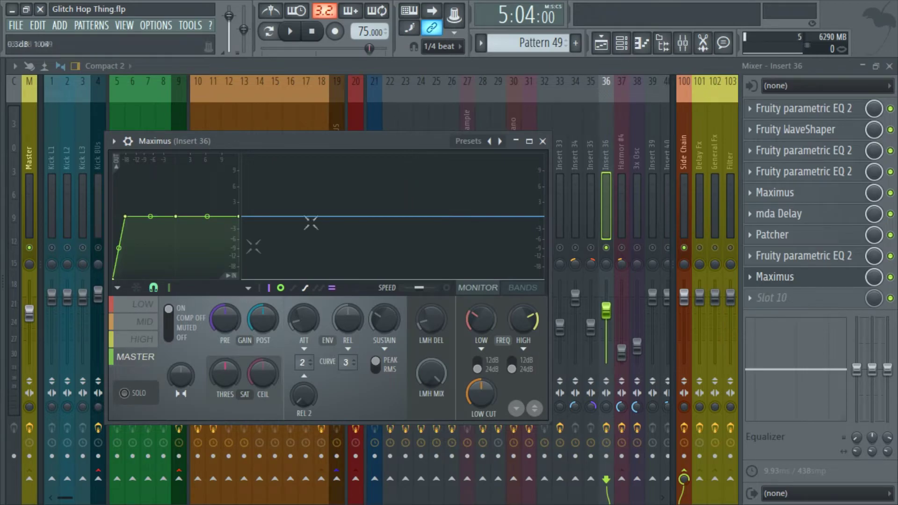
left_click(140, 321)
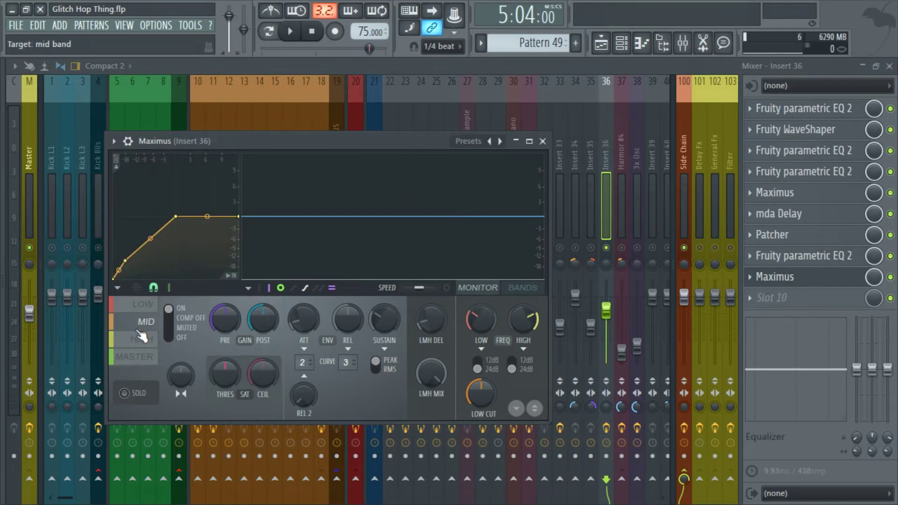
left_click(141, 304)
left_click(139, 322)
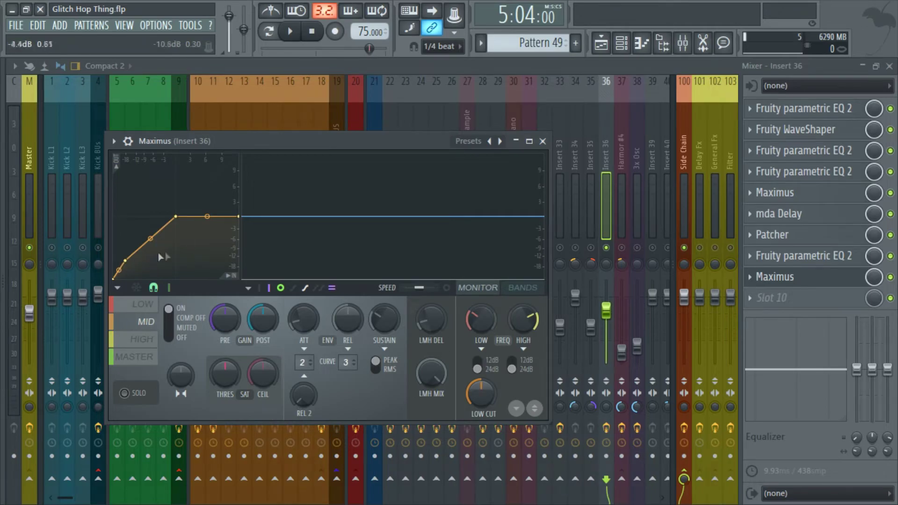
left_click(144, 304)
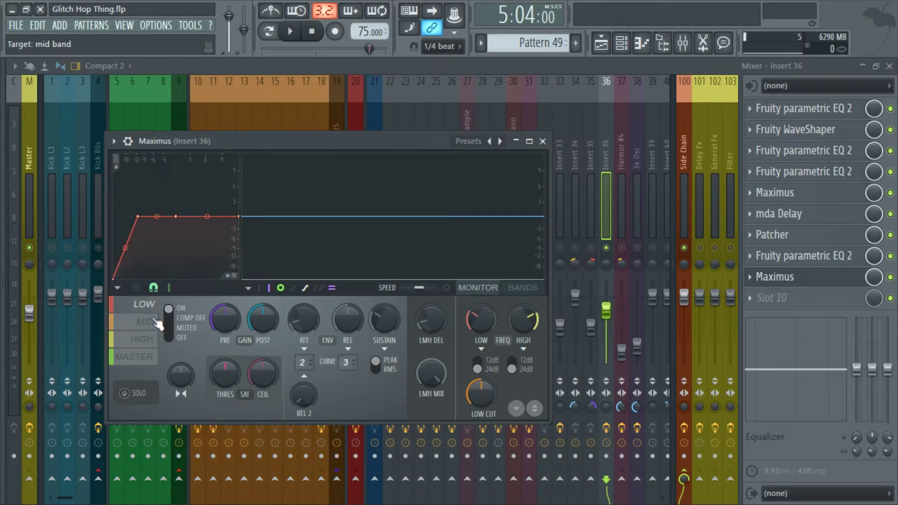
left_click(146, 322)
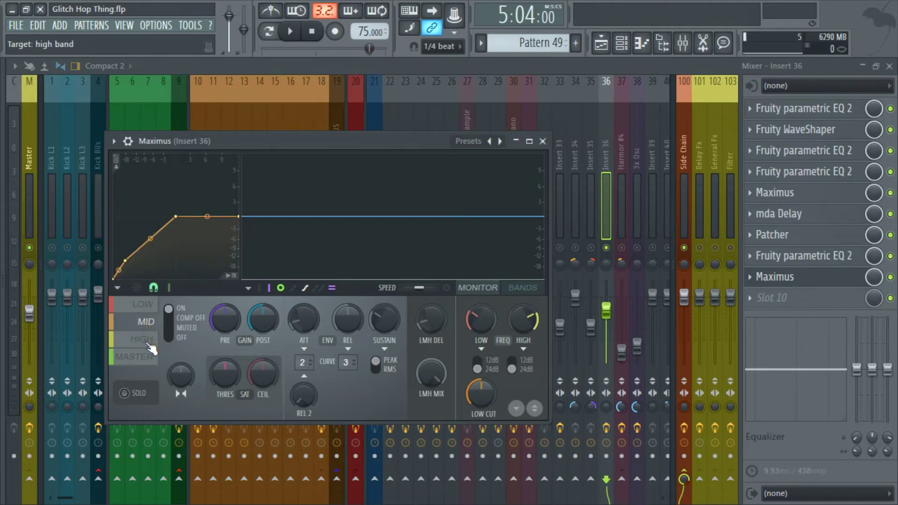
left_click(145, 340)
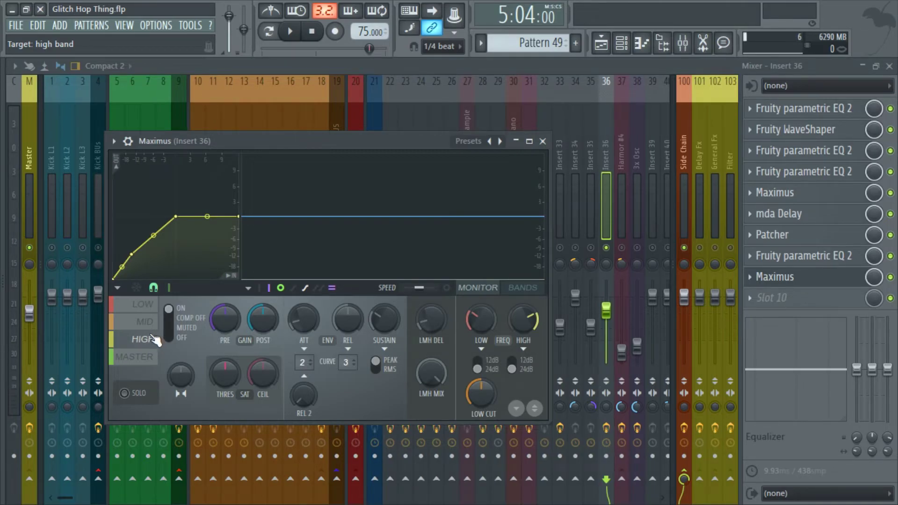
left_click(543, 140)
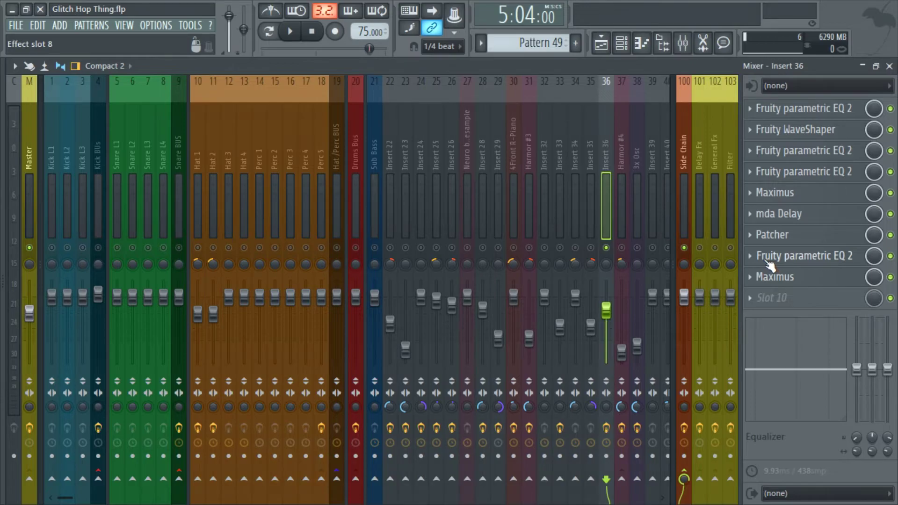
- Reopen Insert 36's final Maximus, review its mid and low band curves again, and close it
left_click(776, 278)
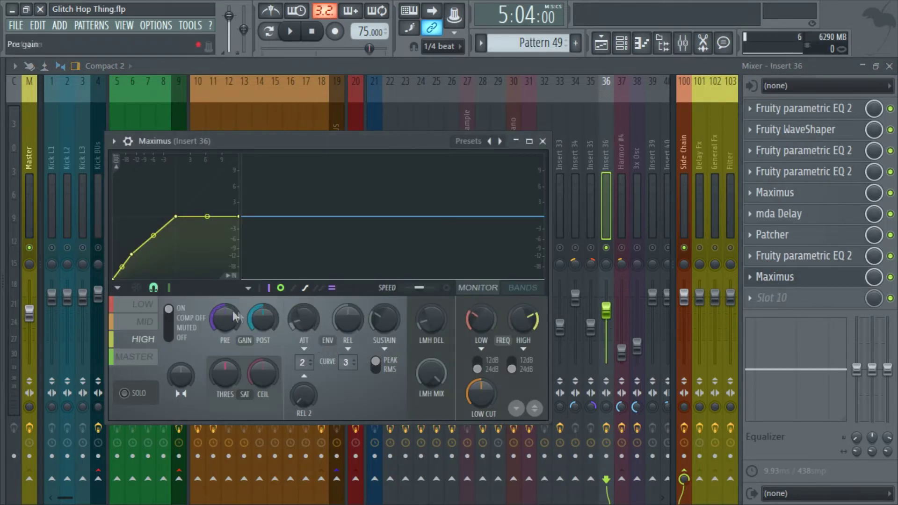
left_click(142, 323)
left_click(145, 307)
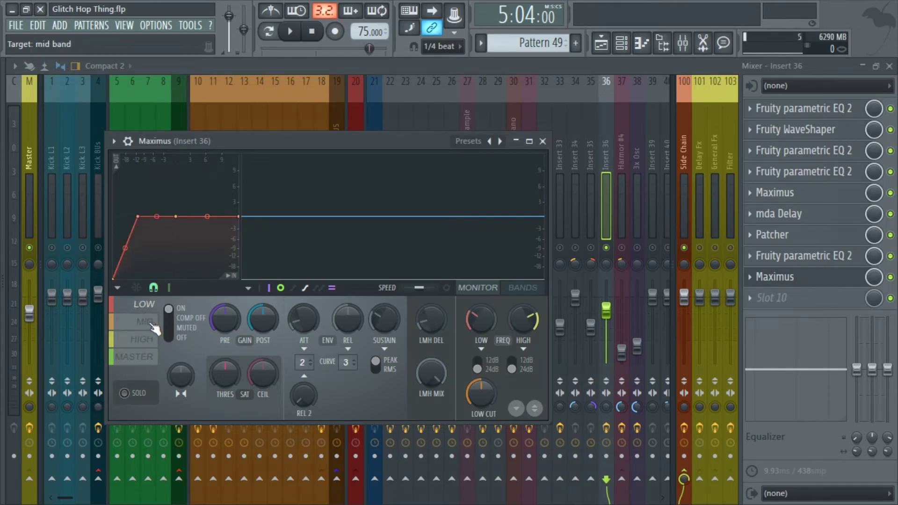
left_click(150, 322)
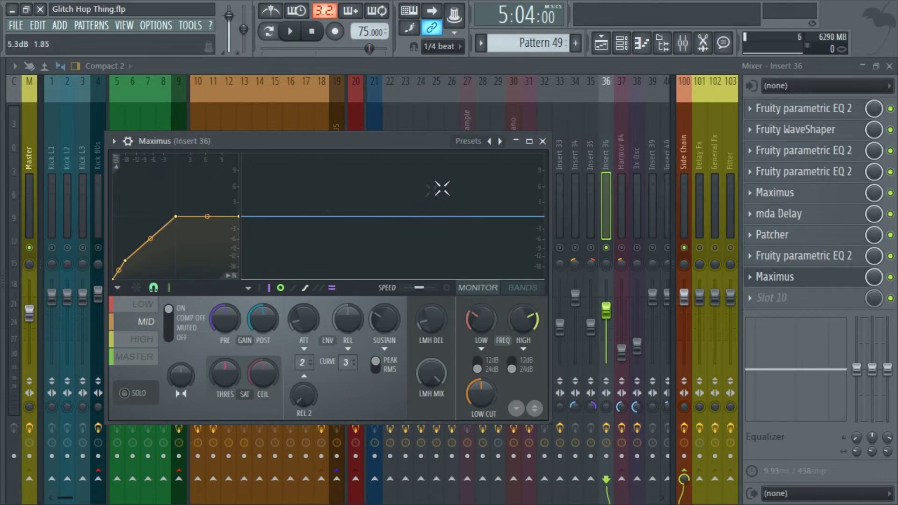
left_click(543, 141)
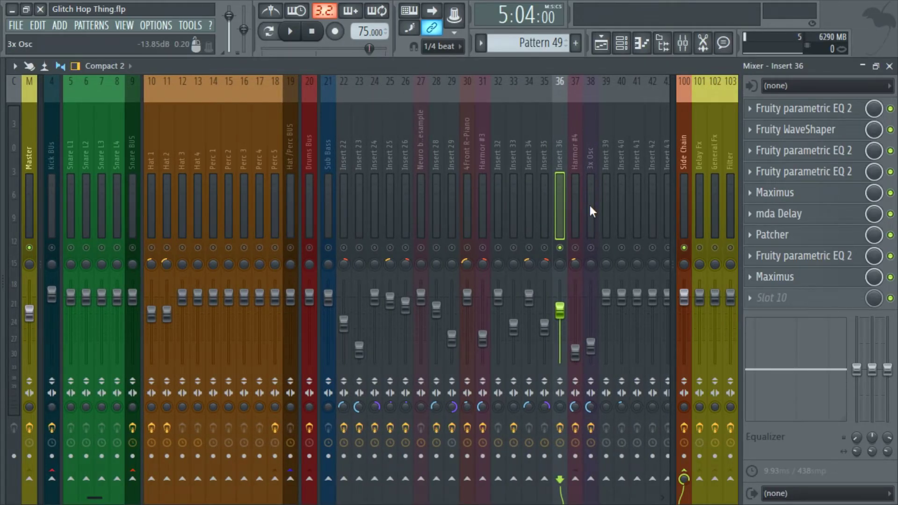
- Open the Playlist and survey the bass patterns and automation clips on the Synths tracks around bars 89 to 105
left_click(601, 43)
scroll(588, 305, "down", 6)
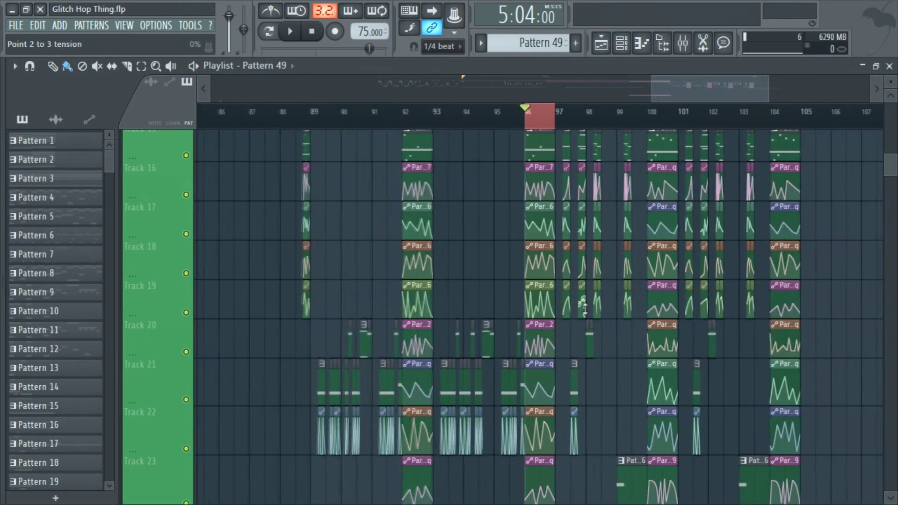
scroll(558, 330, "up", 6)
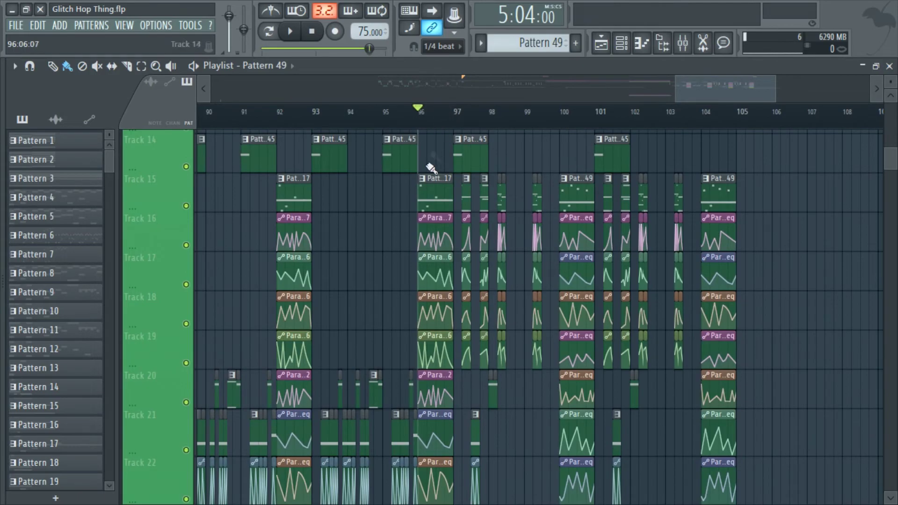
scroll(391, 293, "down", 8)
scroll(549, 299, "right", 5)
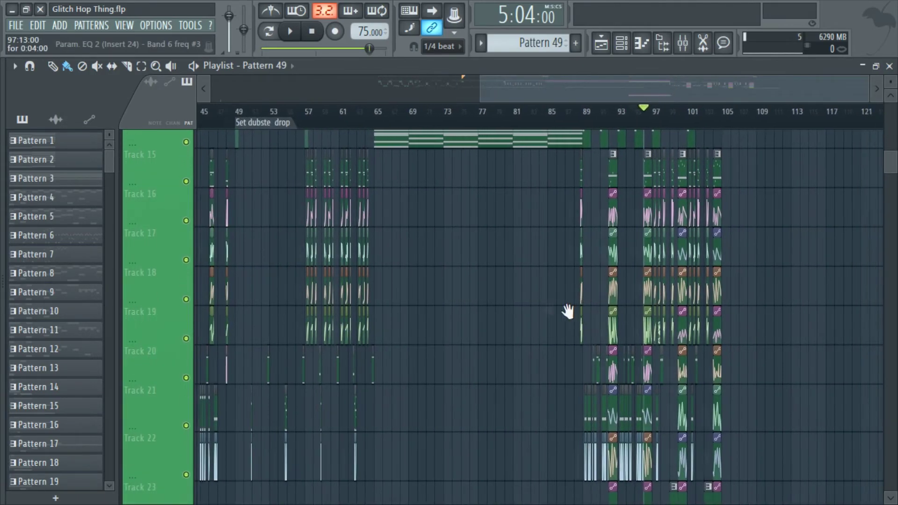
scroll(641, 350, "up", 8)
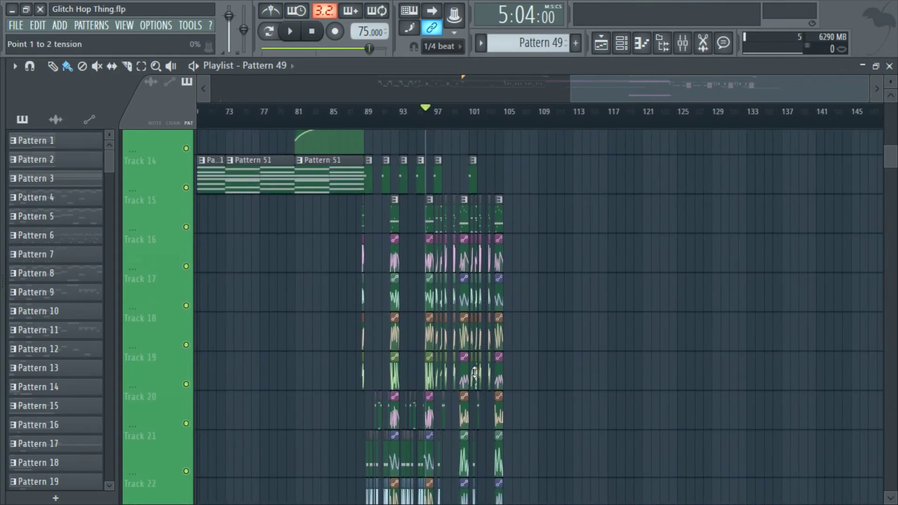
scroll(561, 378, "up", 3)
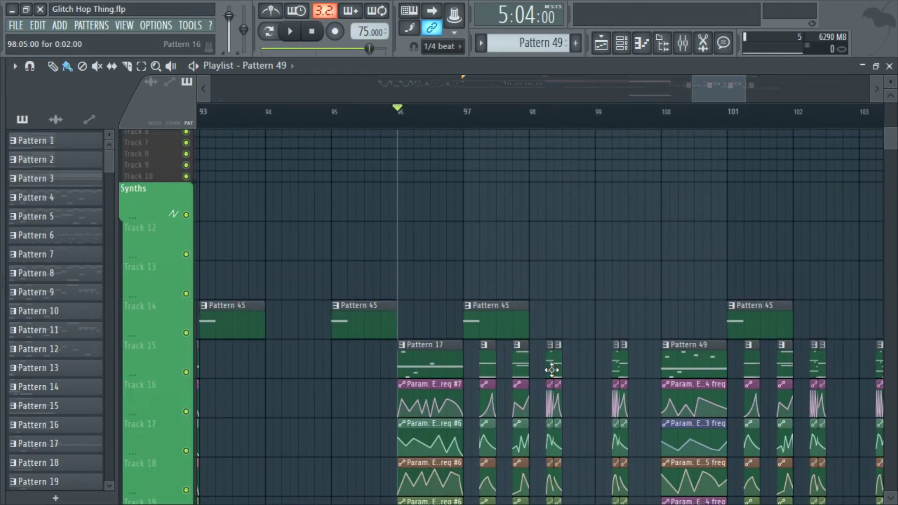
scroll(552, 369, "down", 4)
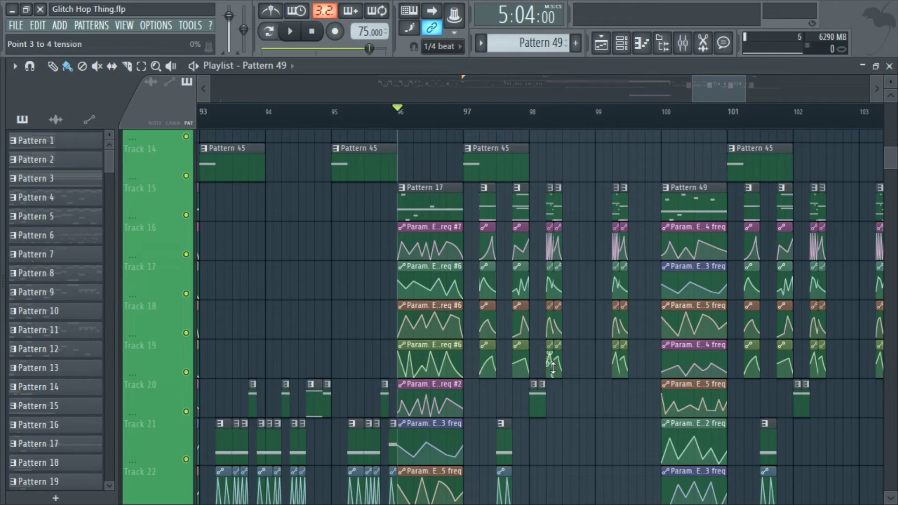
- Examine the EQ frequency automation clips under Pattern 17 and the short bass clips from bar 96 onward on Tracks 15 to 22
left_click_drag(555, 365, 553, 370)
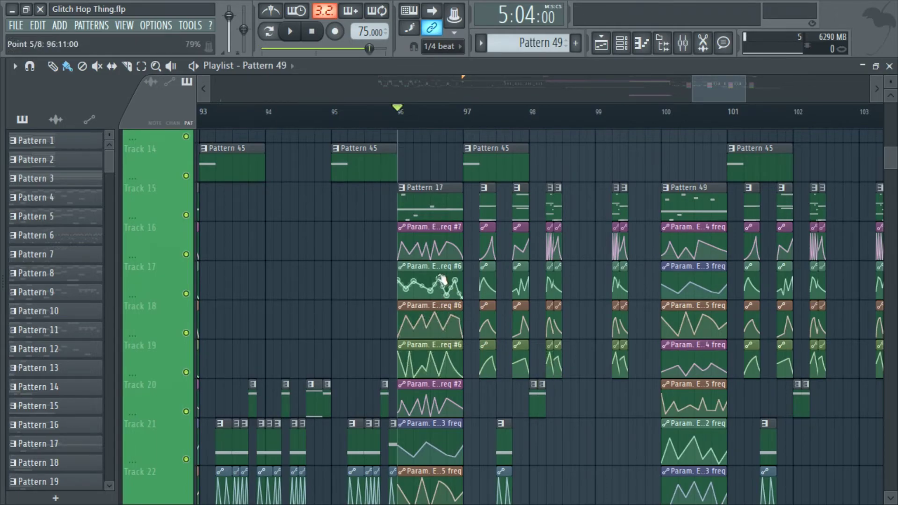
mouse_move(408, 225)
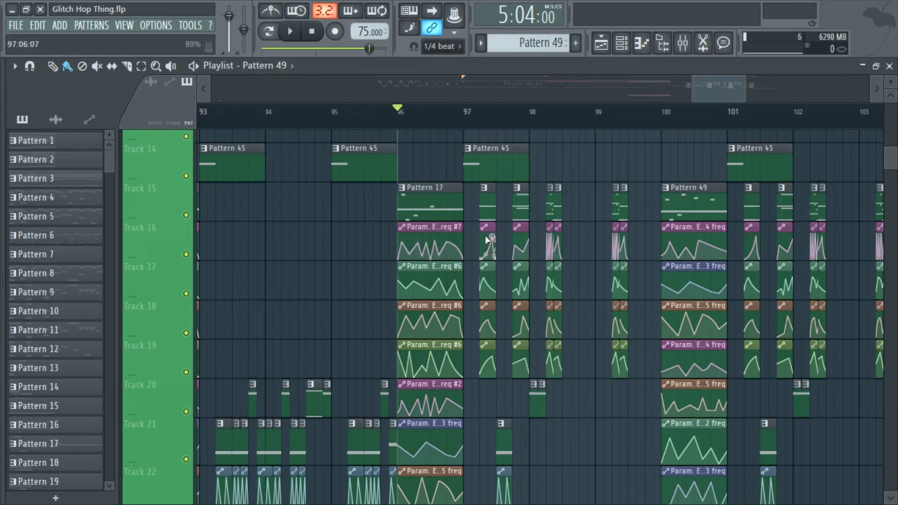
key("alt+F8")
key("alt+F8")
scroll(634, 301, "down", 5)
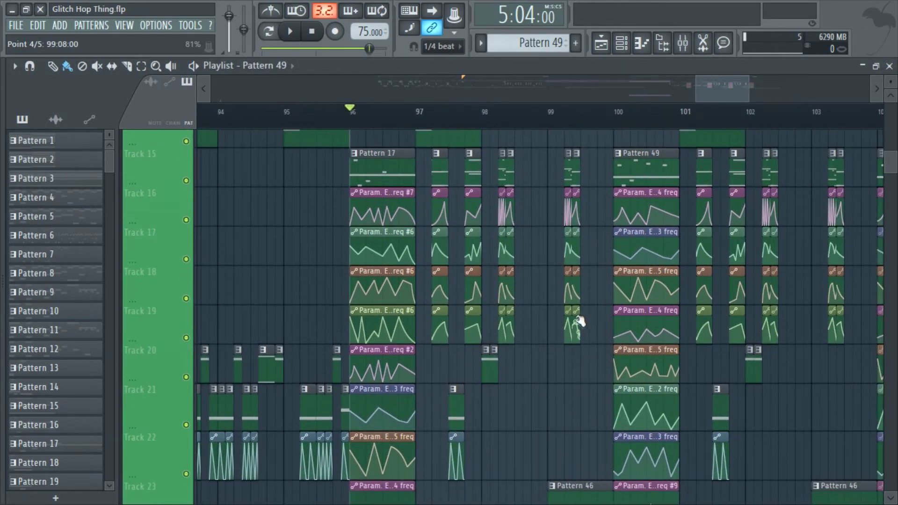
scroll(585, 328, "up", 2)
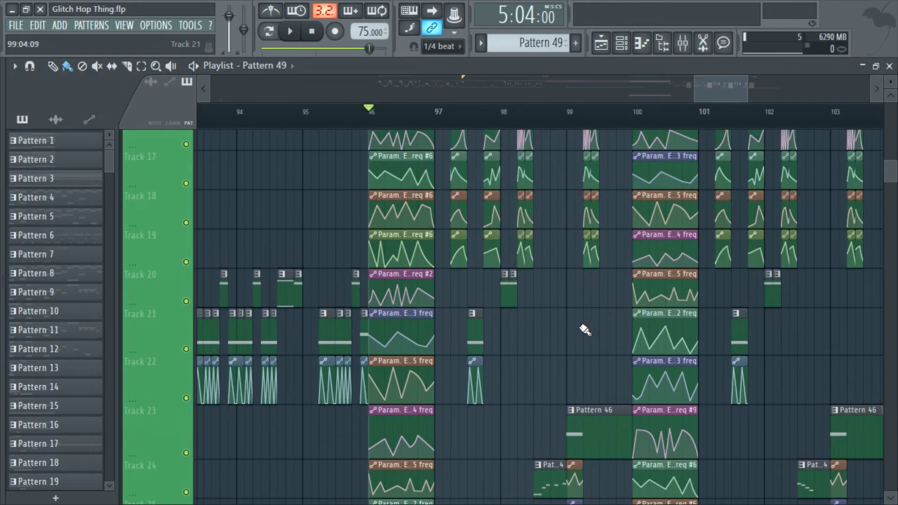
scroll(580, 337, "up", 2)
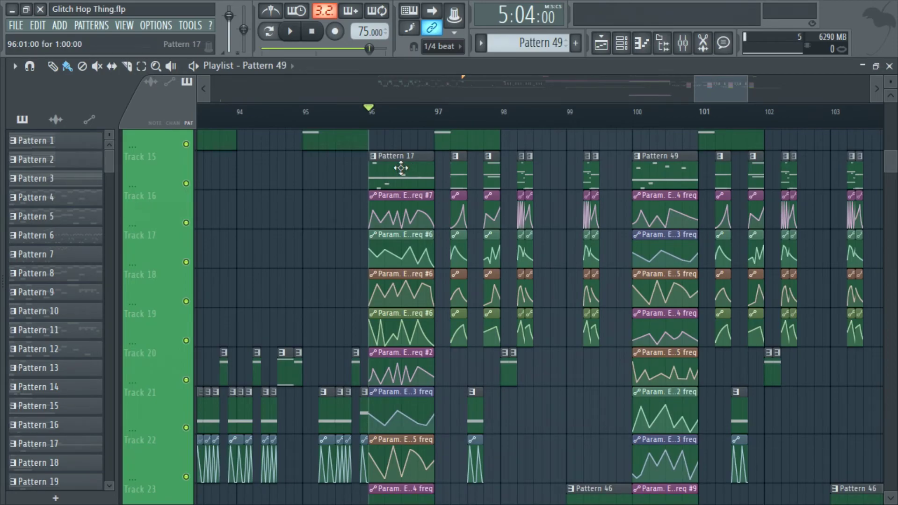
left_click(516, 21)
left_click(516, 26)
- Examine the automation stack down to Track 27, temporarily selecting Pattern 17 and the clips beneath it at bar 96
scroll(511, 336, "down", 5)
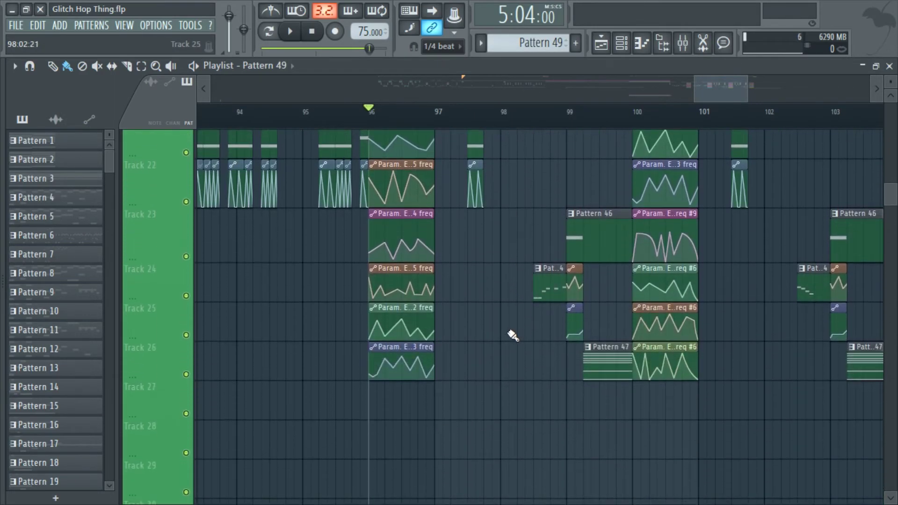
scroll(512, 335, "up", 6)
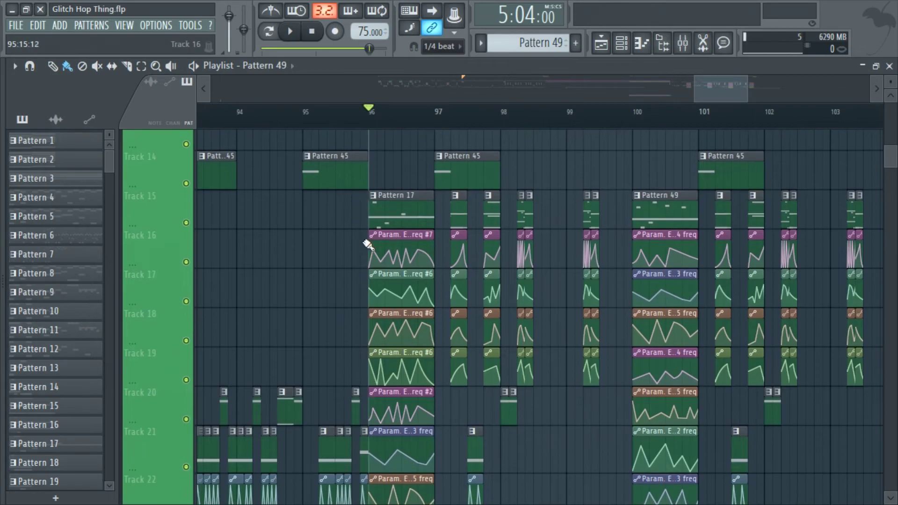
left_click_drag(397, 201, 432, 500)
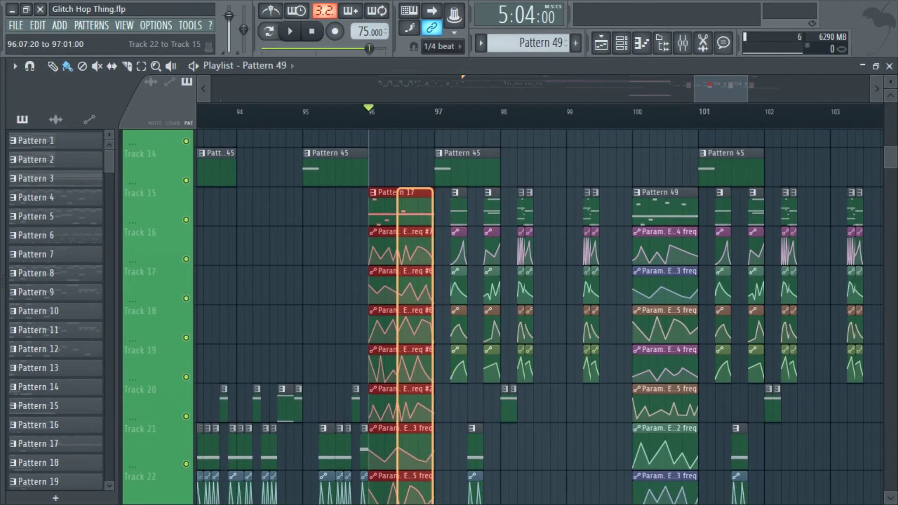
scroll(529, 411, "down", 2)
left_click(552, 403)
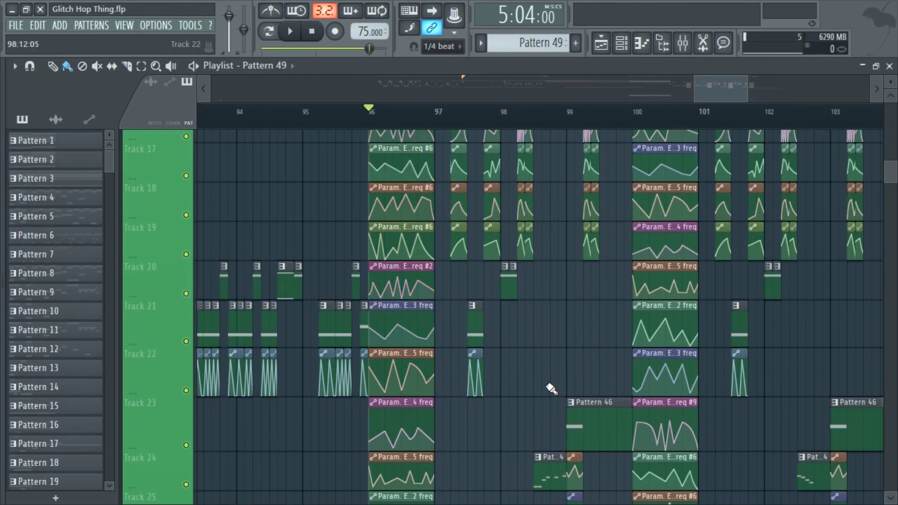
scroll(551, 388, "down", 3)
scroll(442, 280, "up", 2)
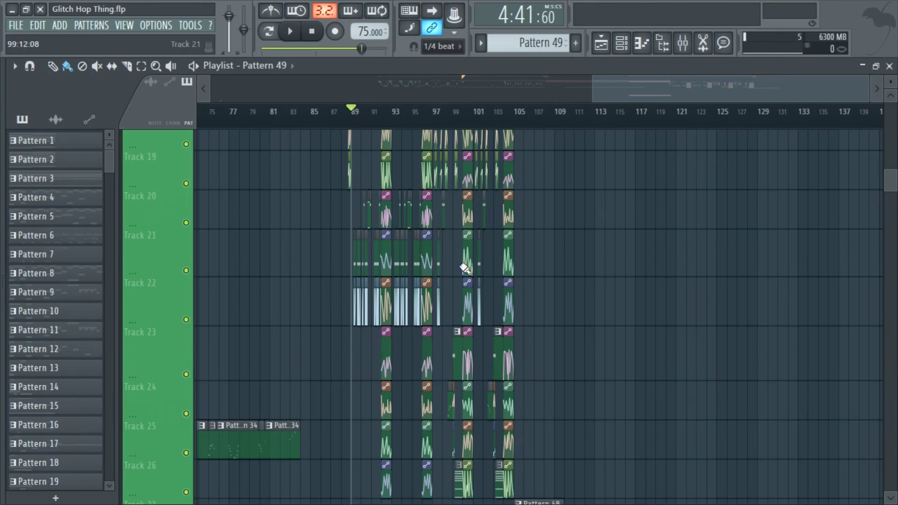
scroll(530, 360, "down", 3)
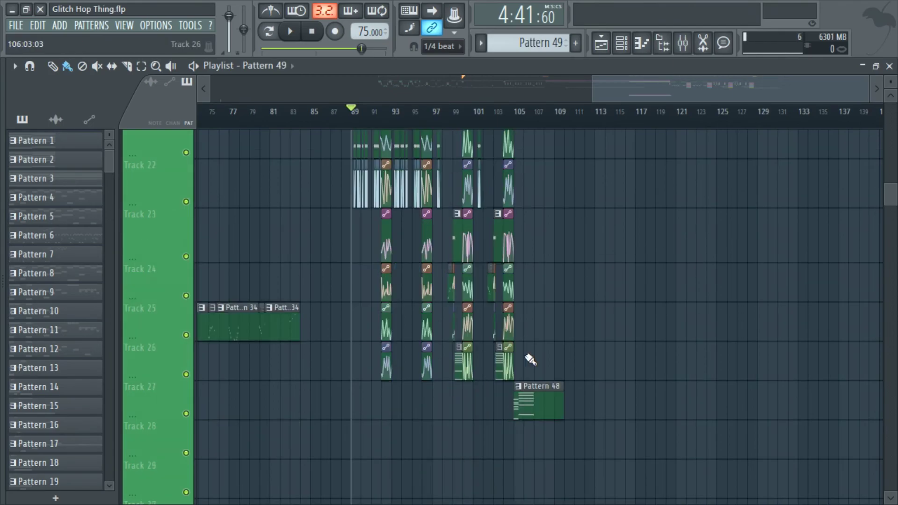